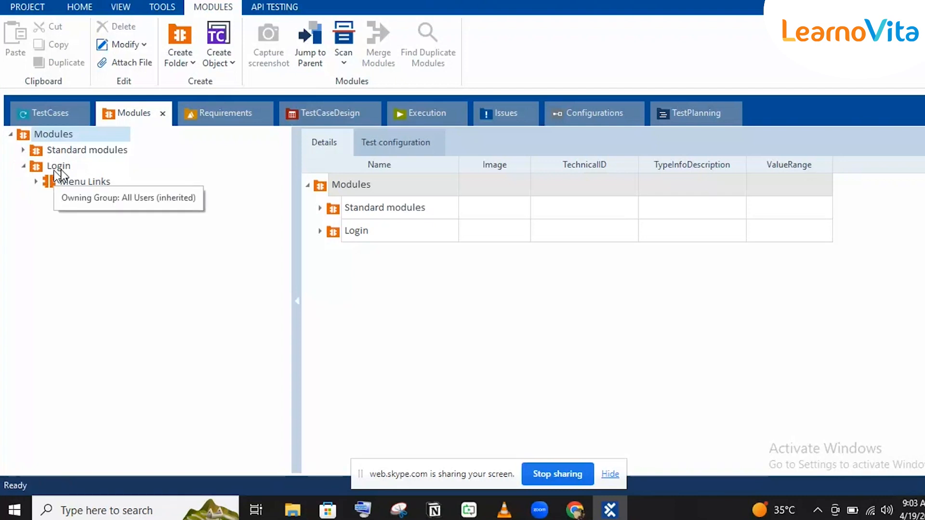
click(56, 170)
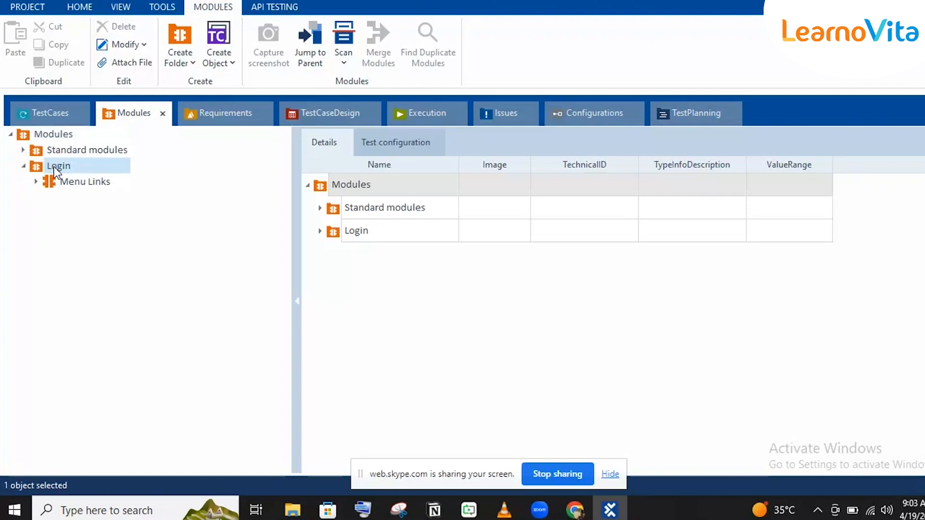
right_click(53, 167)
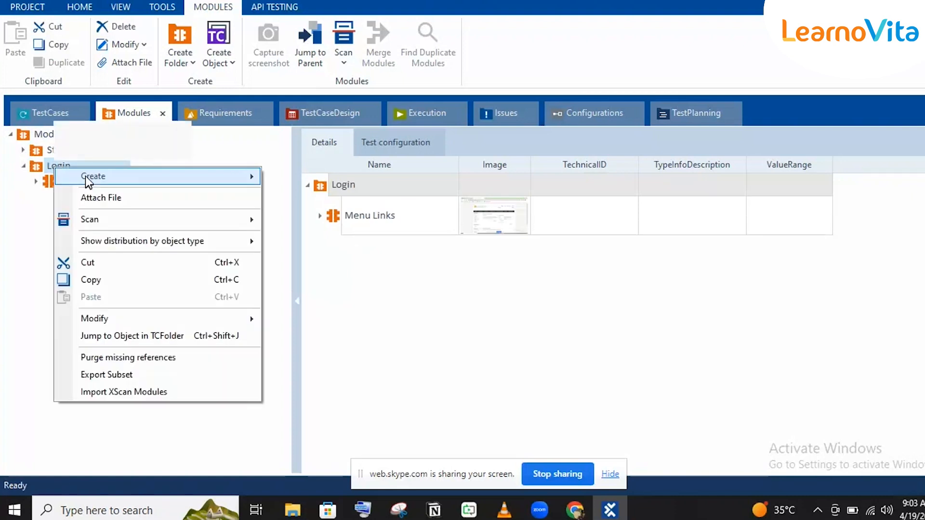
mouse_move(119, 226)
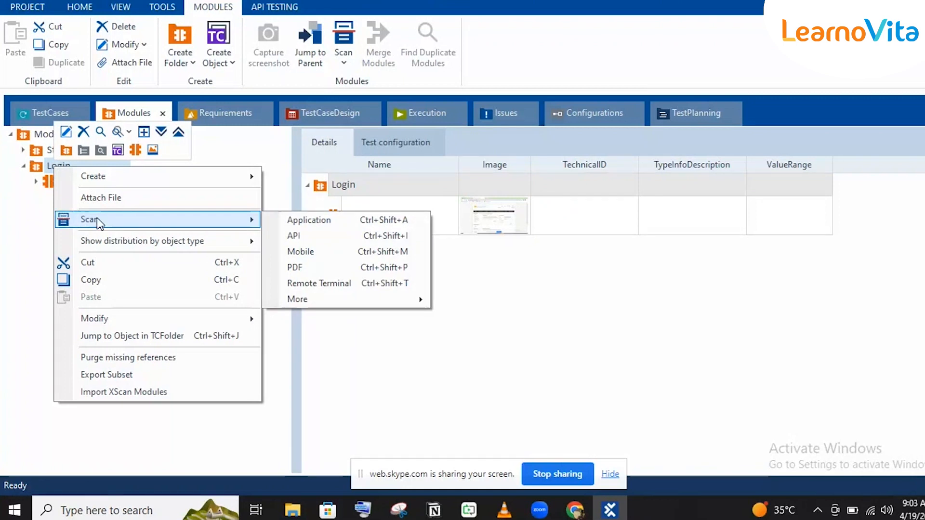
Step: Switch to Chrome to view the Demo Web Shop home page, and return to Tosca Commander
click(609, 510)
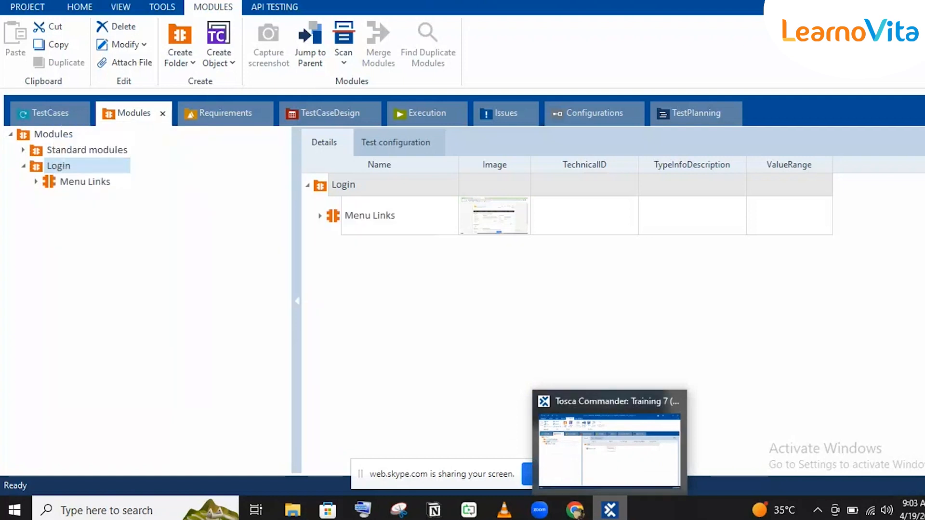
mouse_move(574, 510)
click(493, 453)
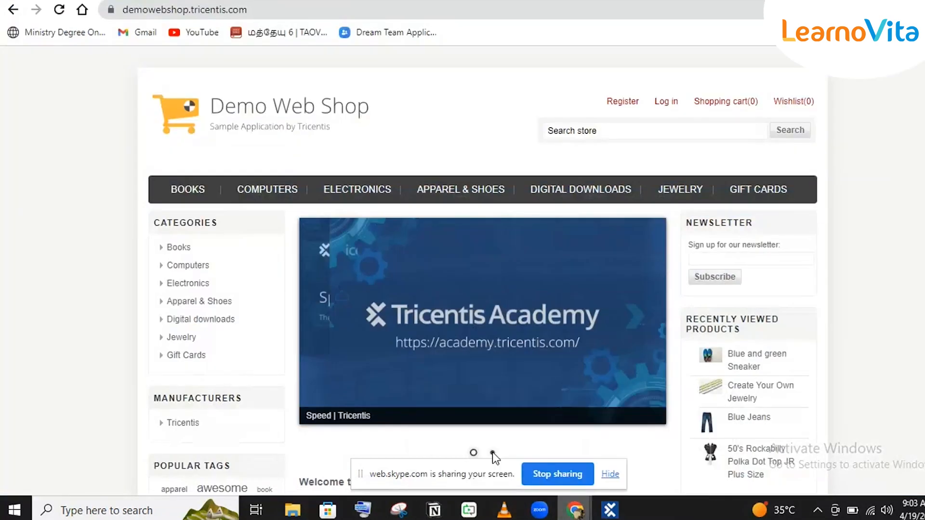
click(86, 0)
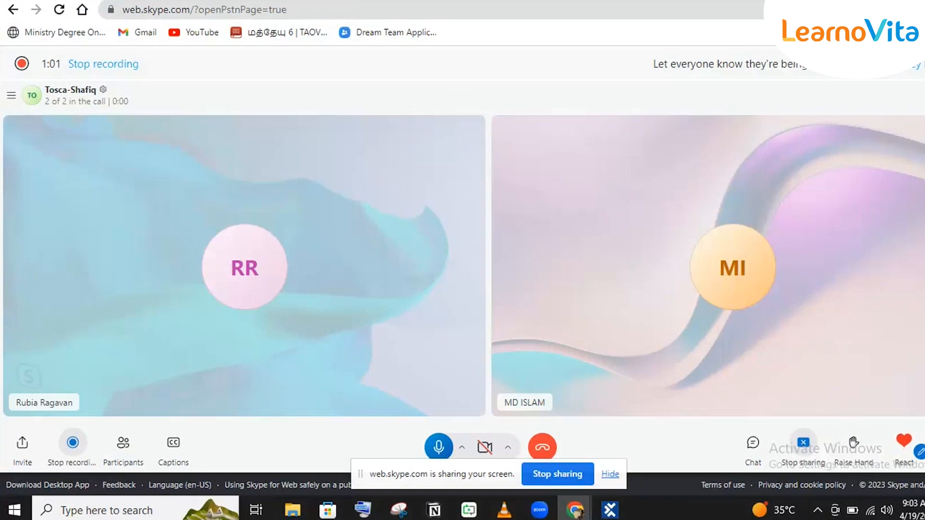
click(575, 510)
click(619, 515)
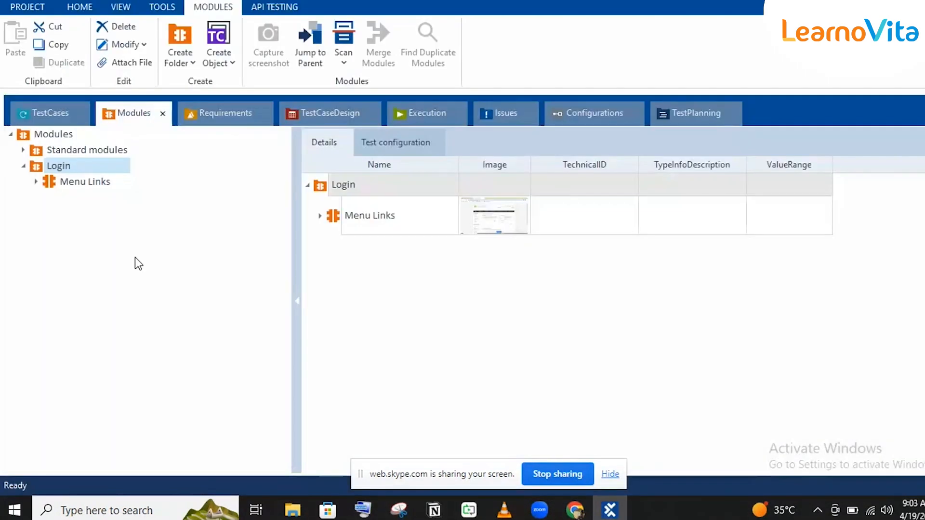
Step: Start an application scan for the Login modules folder
right_click(65, 168)
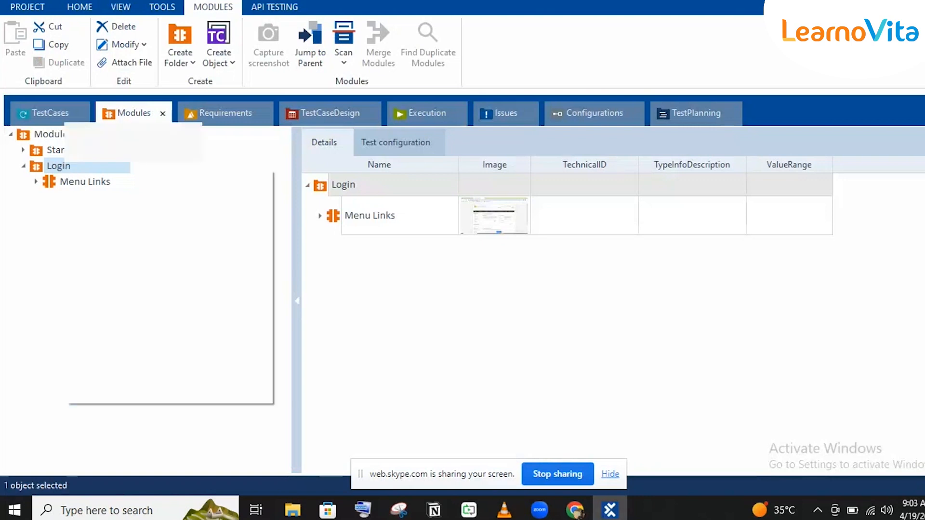
mouse_move(171, 227)
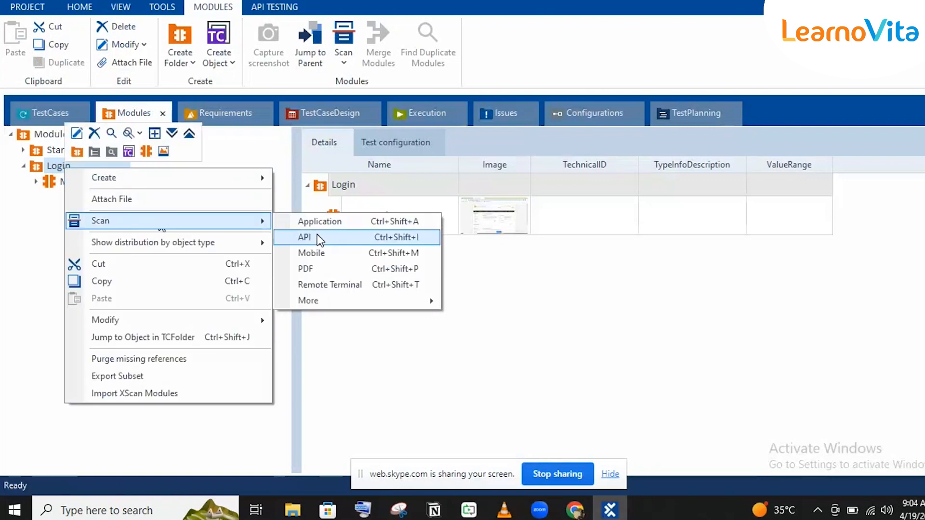
click(316, 223)
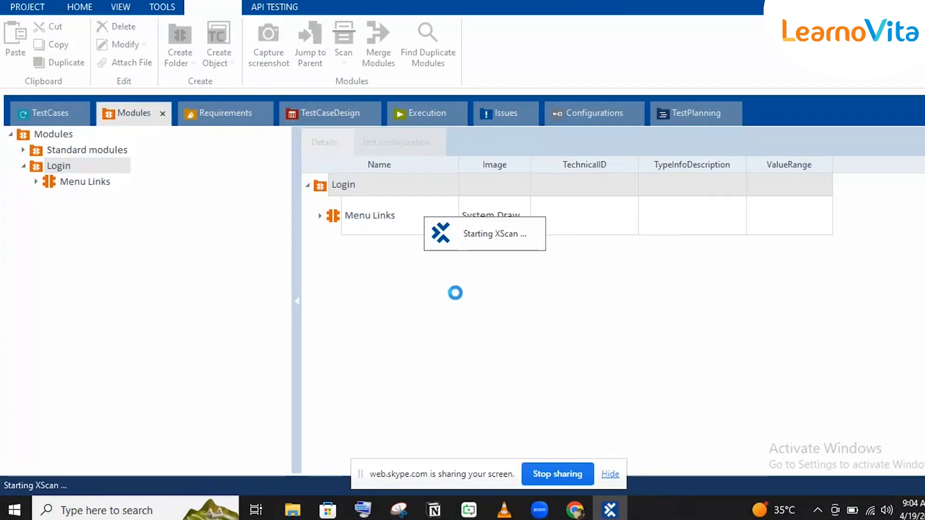
Step: Switch to Chrome and open the Demo Web Shop's login page
mouse_move(574, 510)
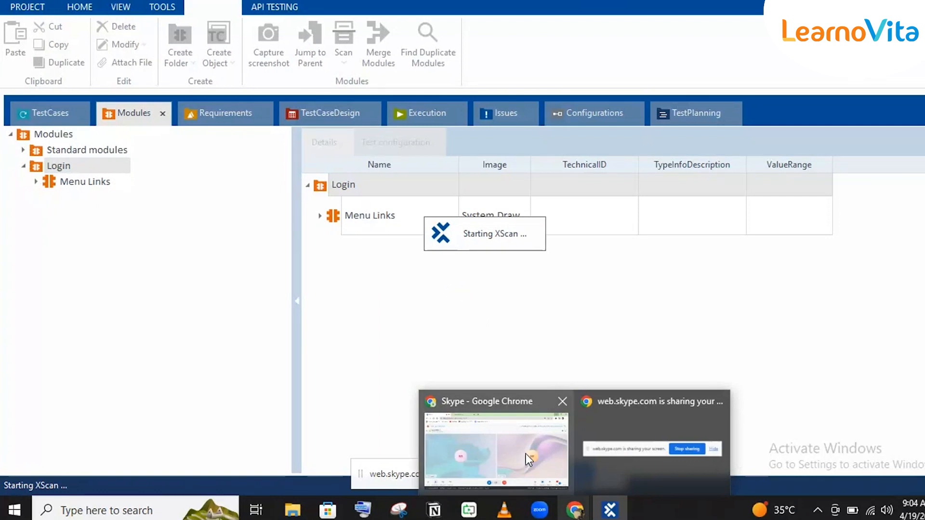
click(526, 454)
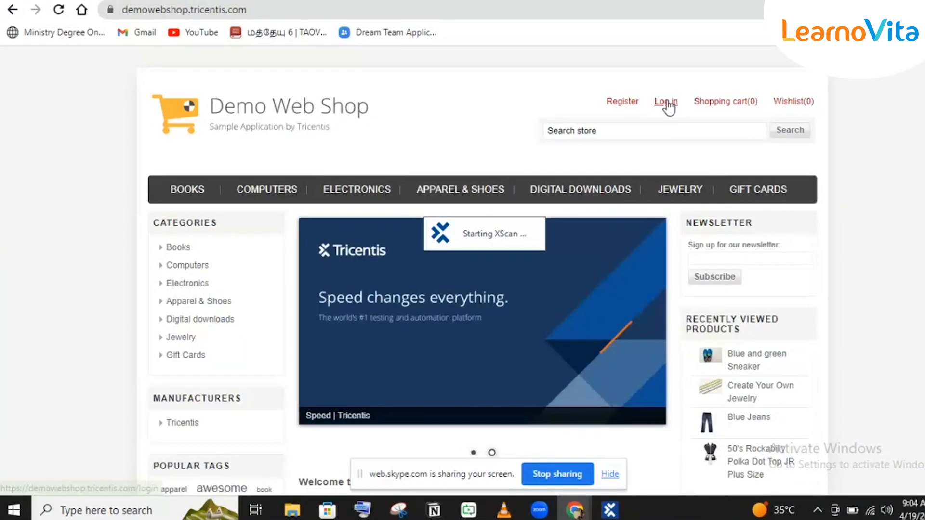
click(668, 103)
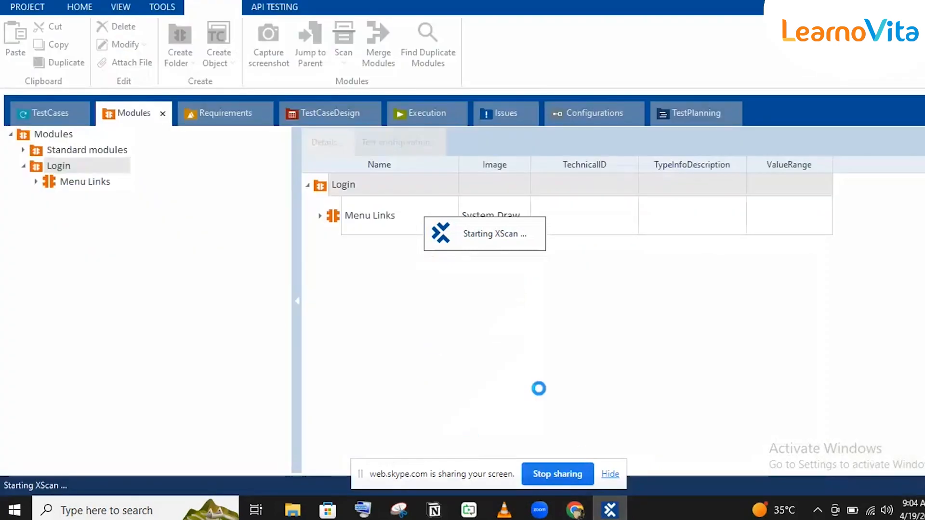
Step: Return to Tosca and scan the Demo Web Shop Login window as the application
click(609, 515)
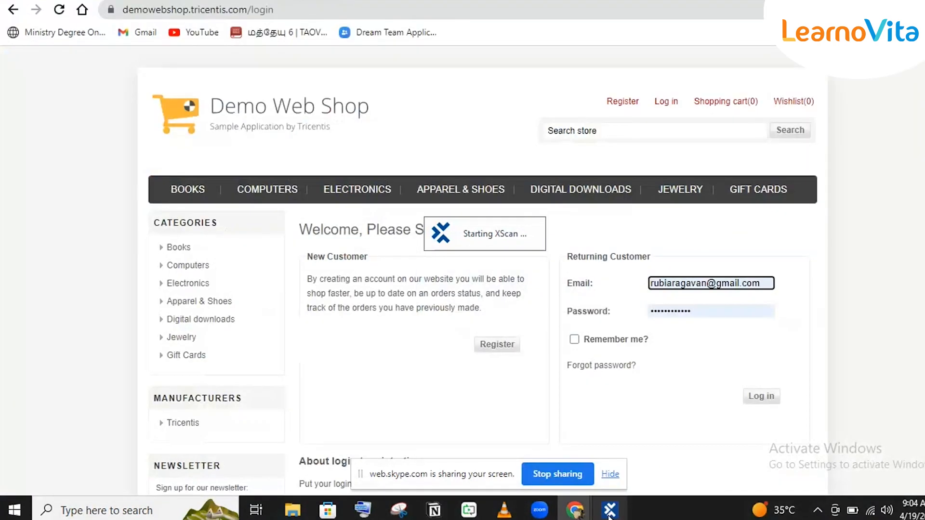
click(609, 516)
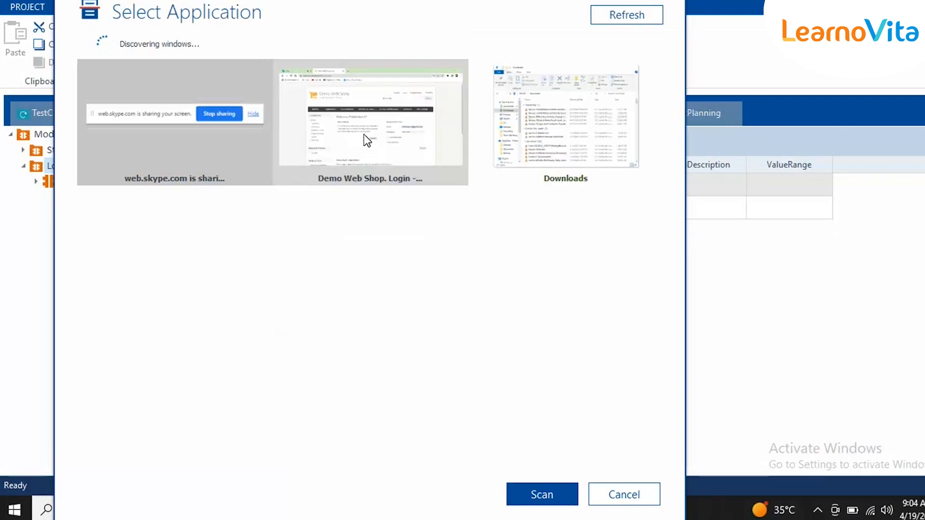
click(368, 141)
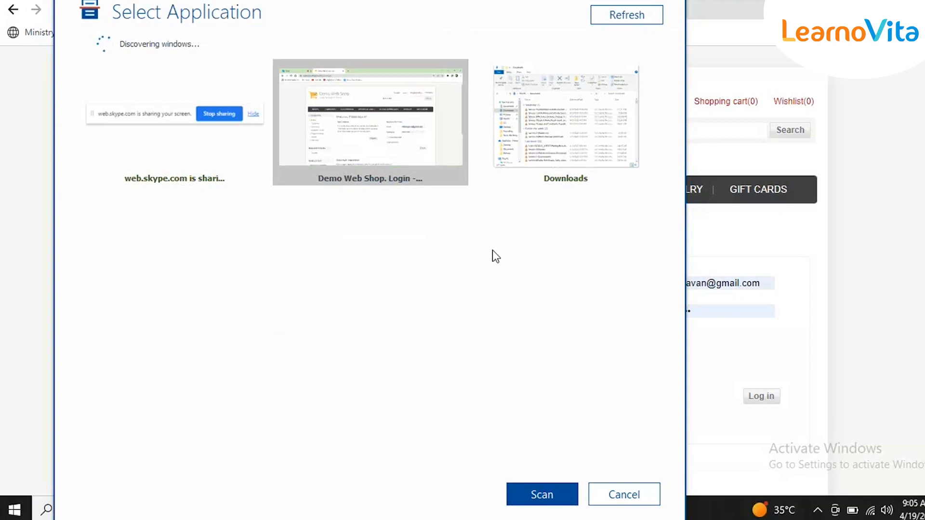
click(549, 504)
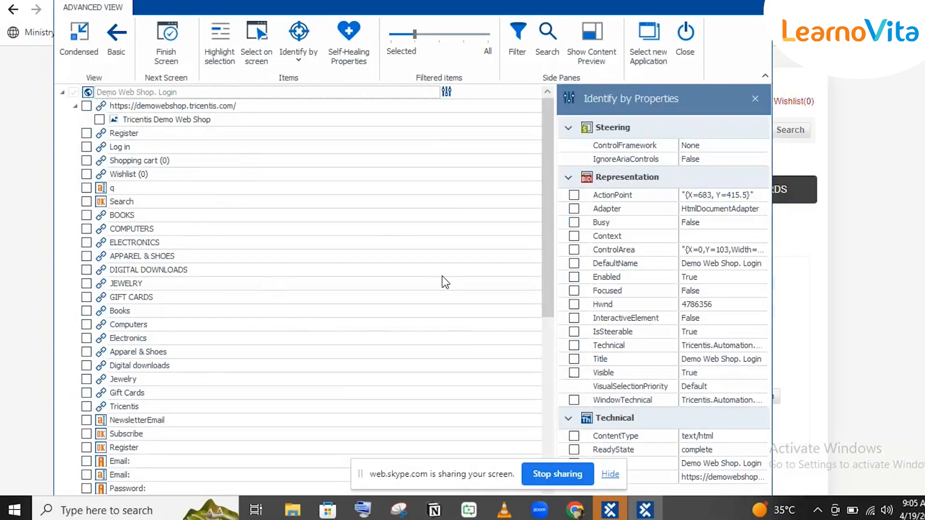
Step: View the scan in the Basic and Condensed views, and return to the Advanced view
click(117, 51)
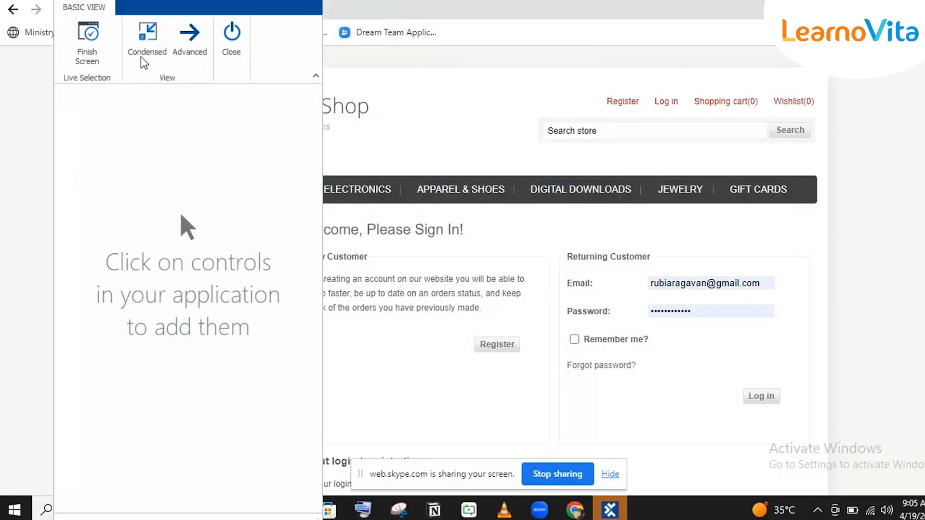
click(140, 33)
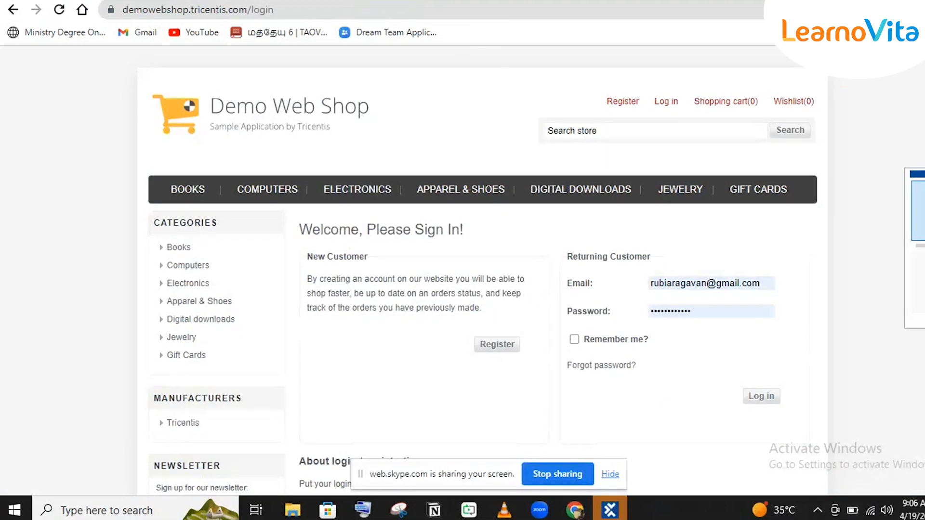
click(918, 211)
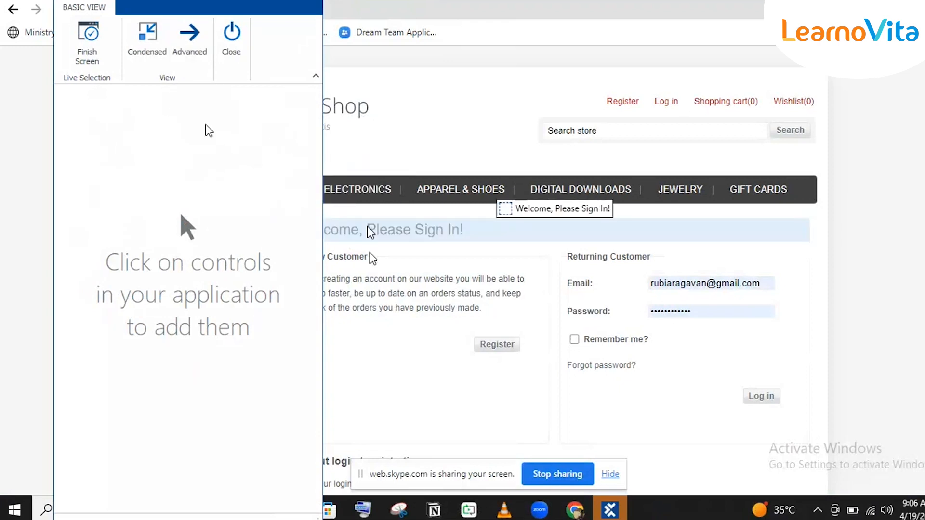
click(144, 38)
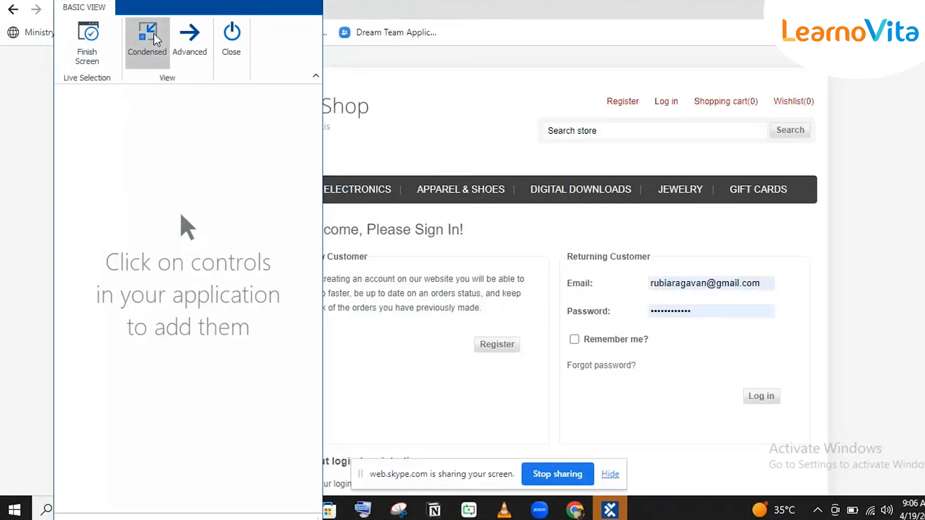
click(154, 35)
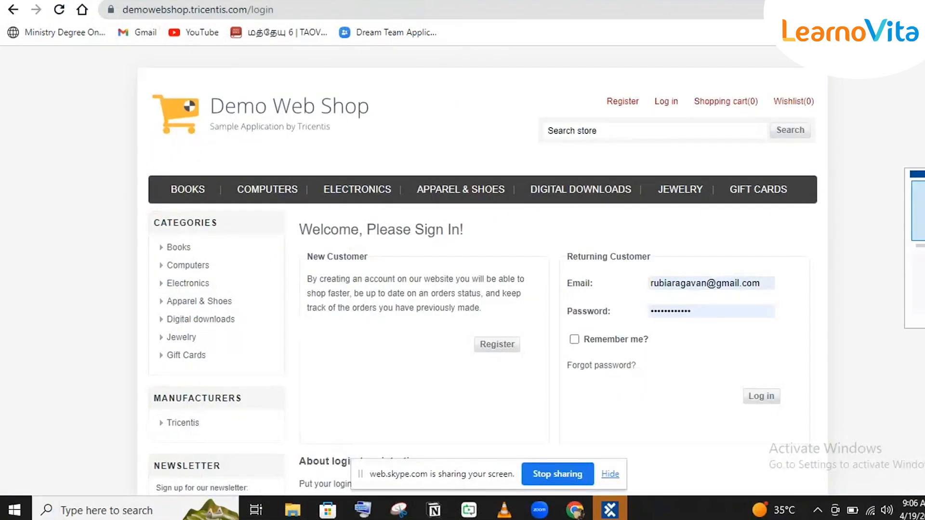
click(919, 212)
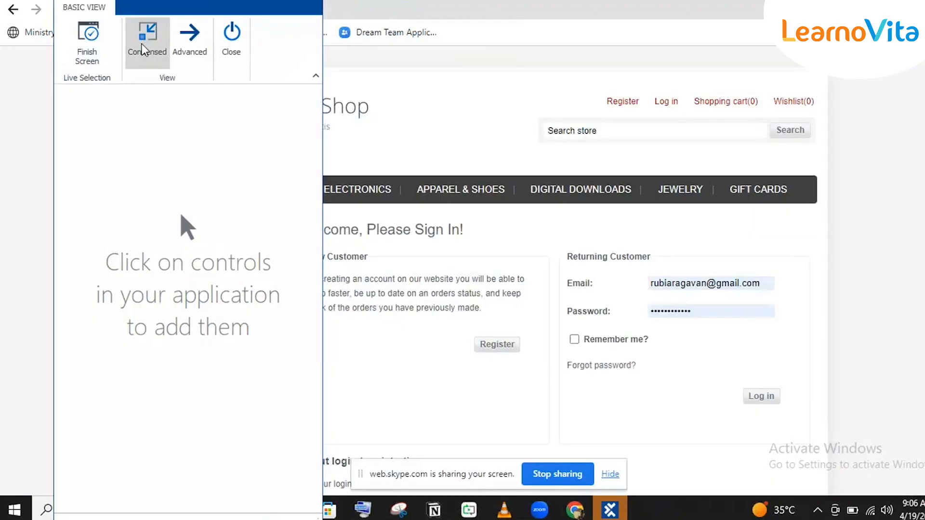
click(197, 55)
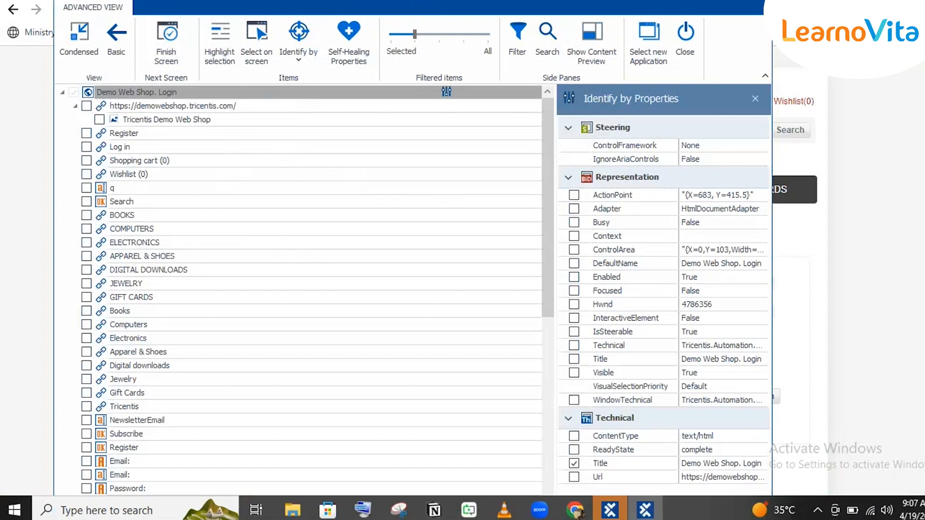
Step: Move the XScan window aside, highlight the BOOKS and GIFT CARDS controls on the web page, and select the Shopping cart control
drag(311, 7, 590, 0)
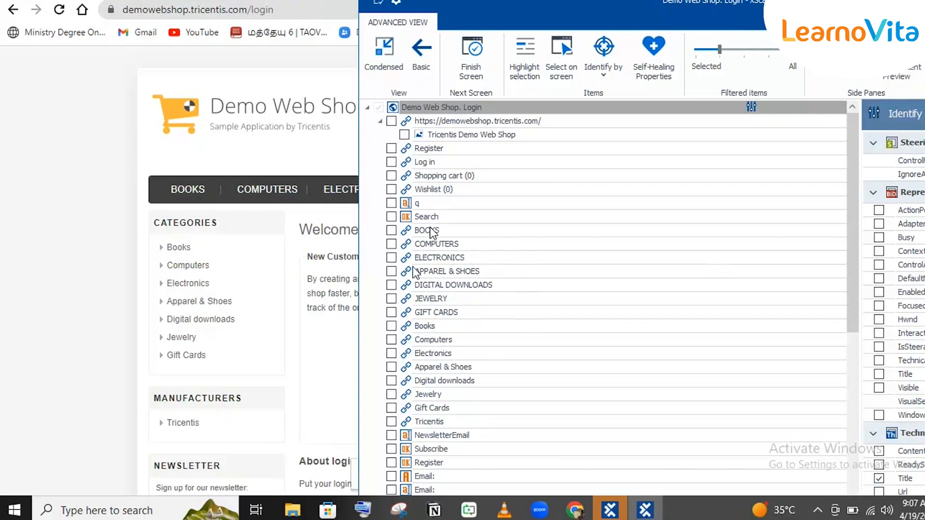
click(443, 230)
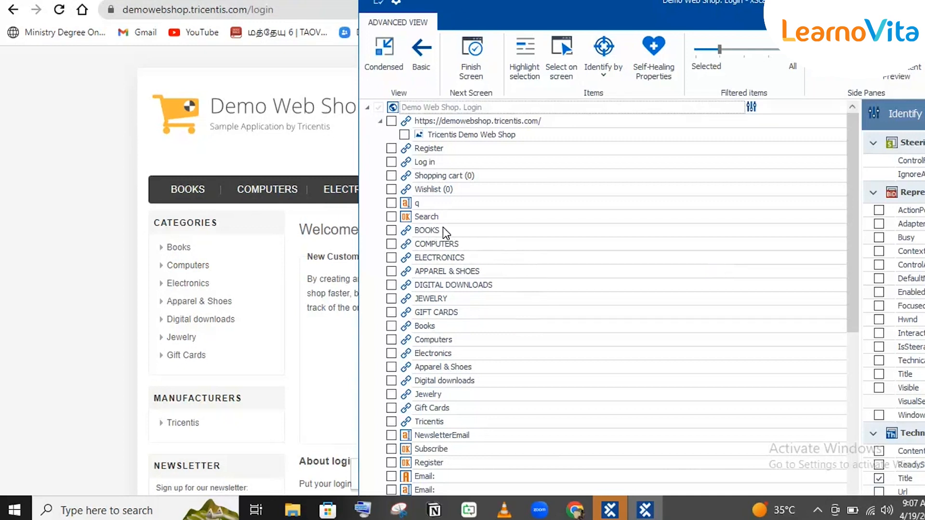
click(444, 230)
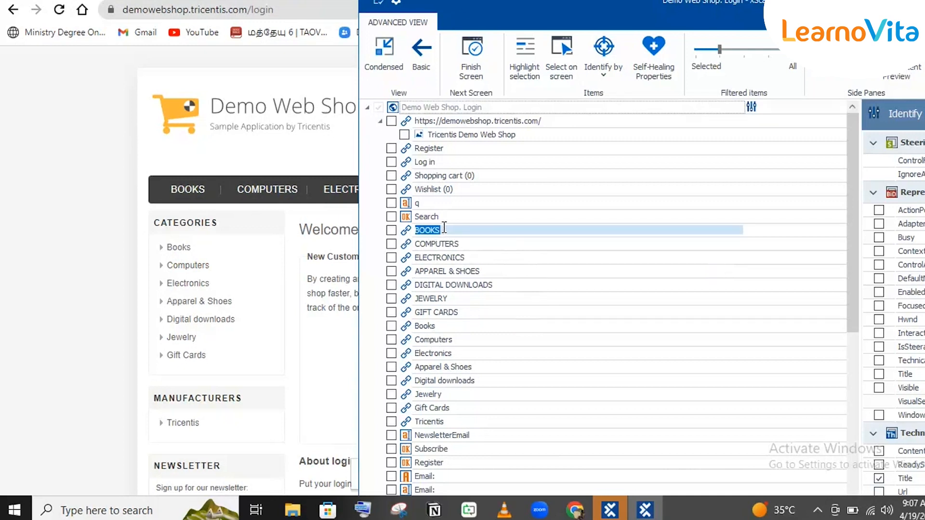
click(519, 51)
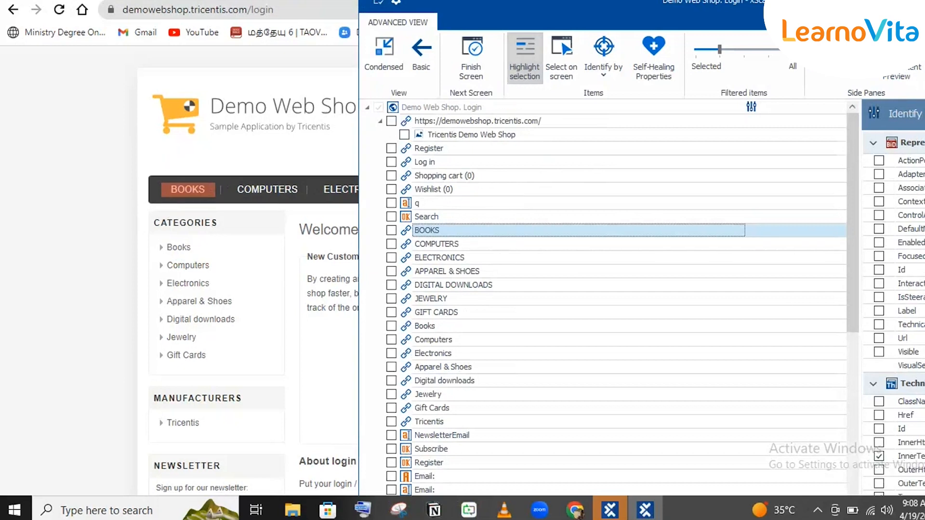
click(435, 313)
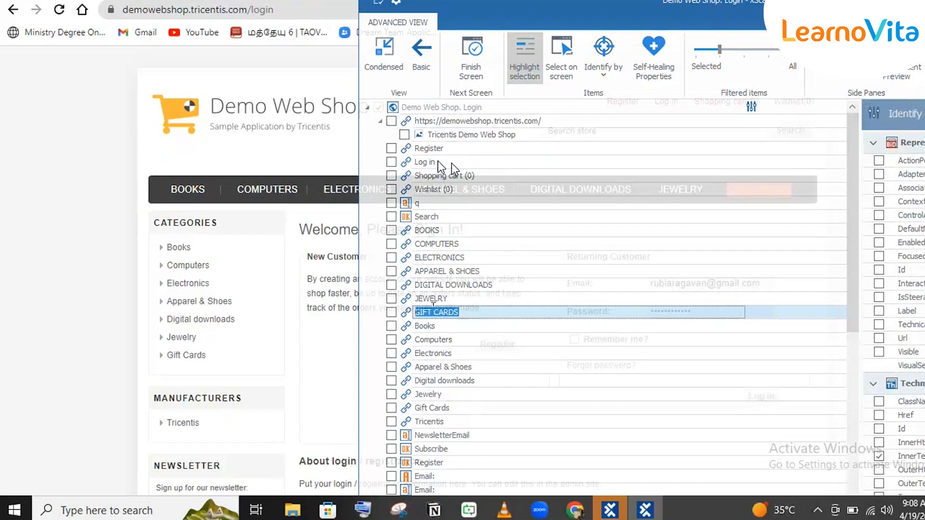
click(414, 177)
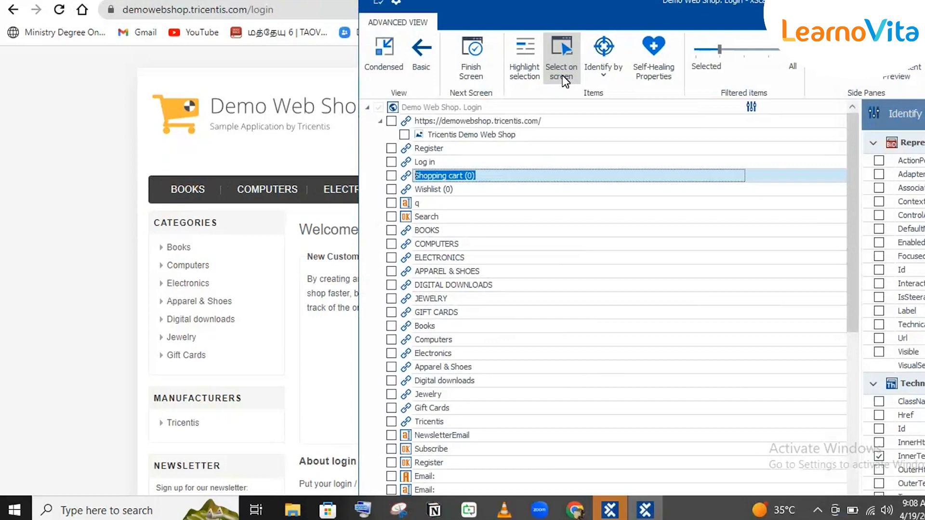
Step: Try the Select on screen mode and view the Identify by options for the Tricentis Demo Web Shop image control
click(555, 129)
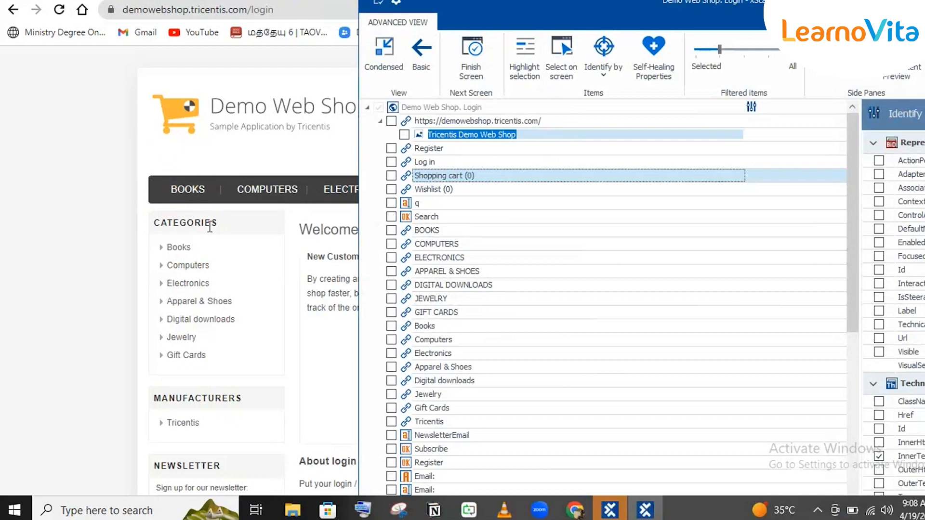
click(557, 53)
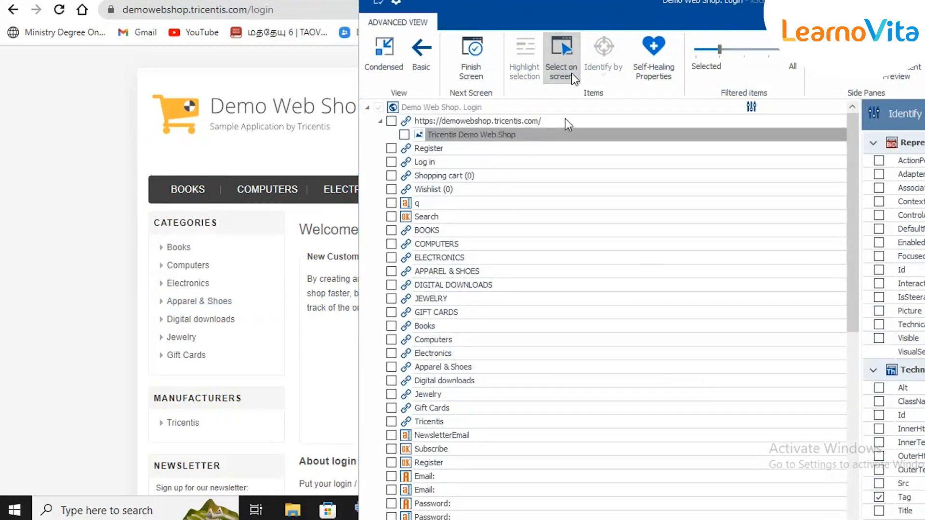
click(565, 63)
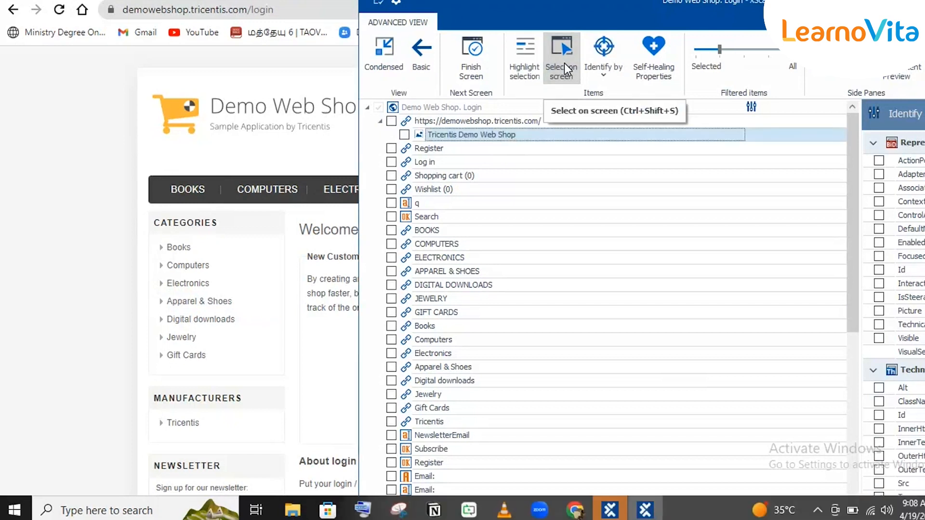
click(602, 76)
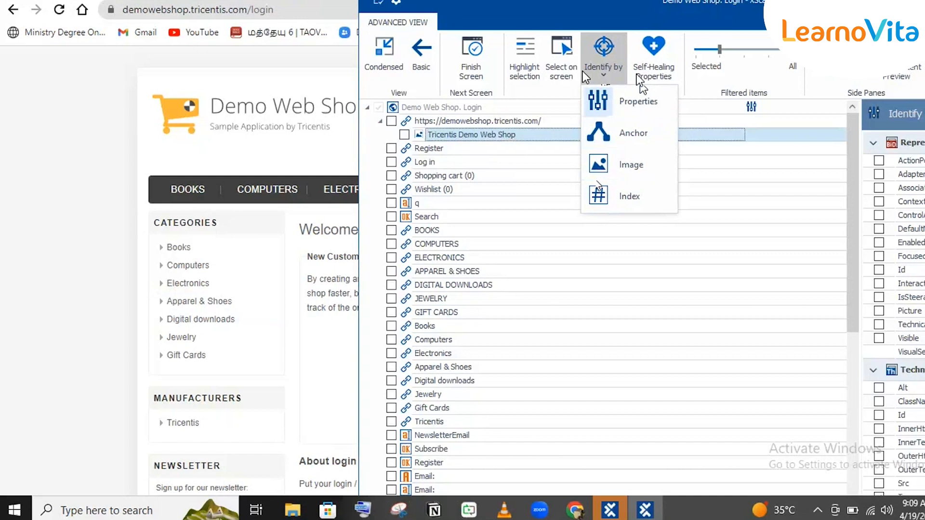
click(658, 10)
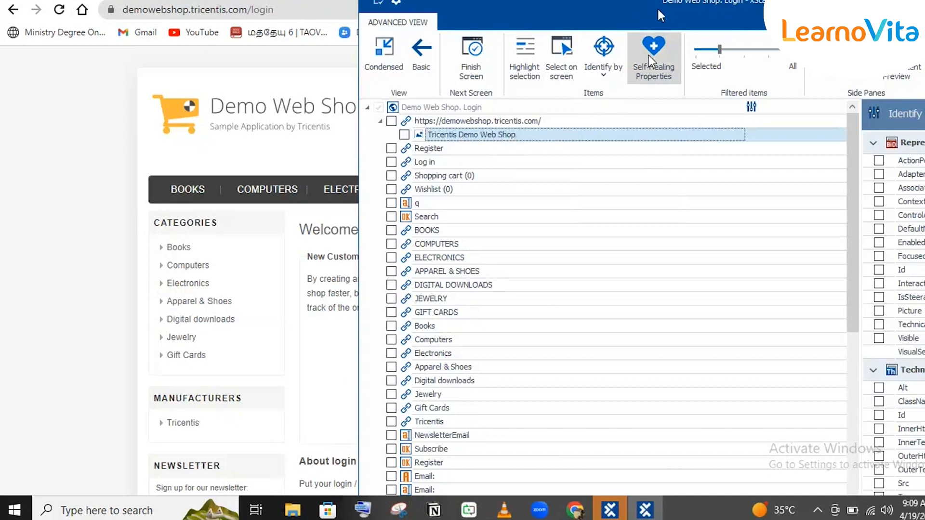
Step: Move the XScan window to expose its properties pane and view the Identify by options for the Tricentis Demo Web Shop image
drag(551, 16, 420, 2)
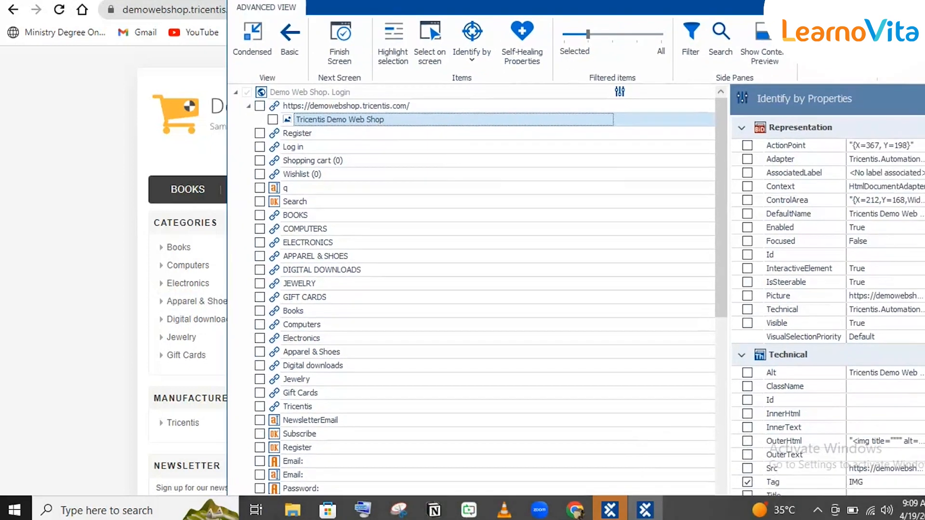
click(477, 54)
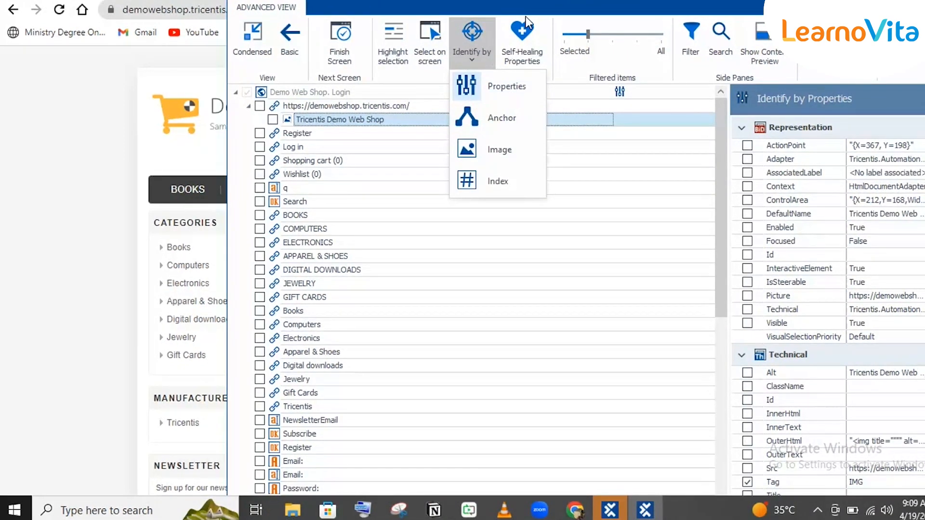
click(658, 2)
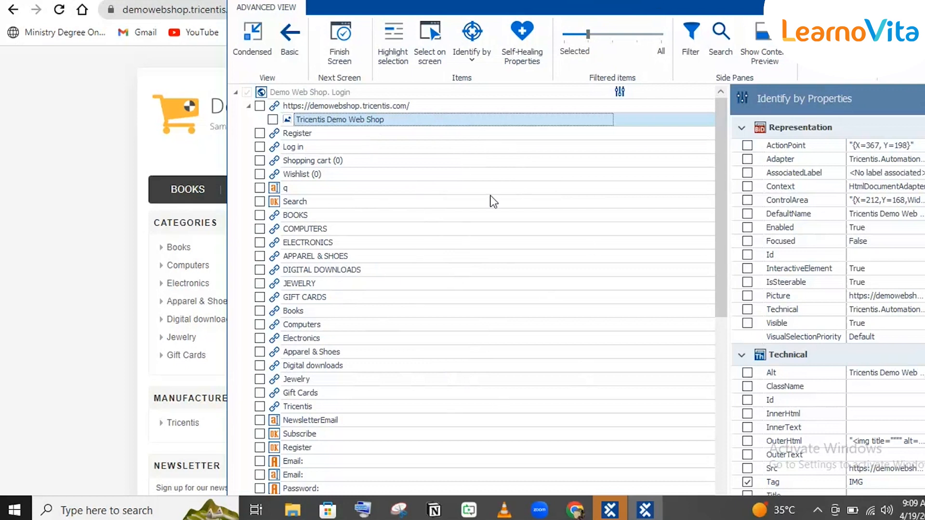
Step: View the scan with only selected items and with all items, and return the item filter to its second level
click(565, 33)
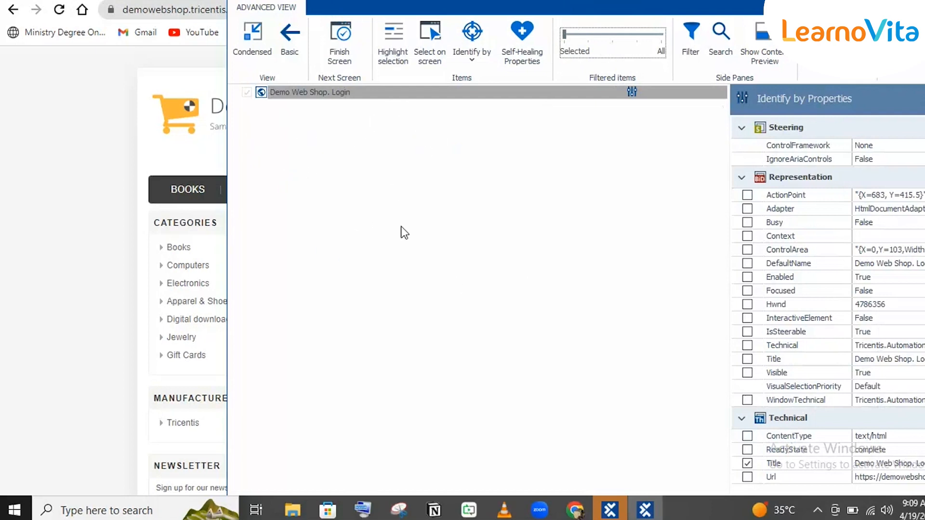
click(588, 33)
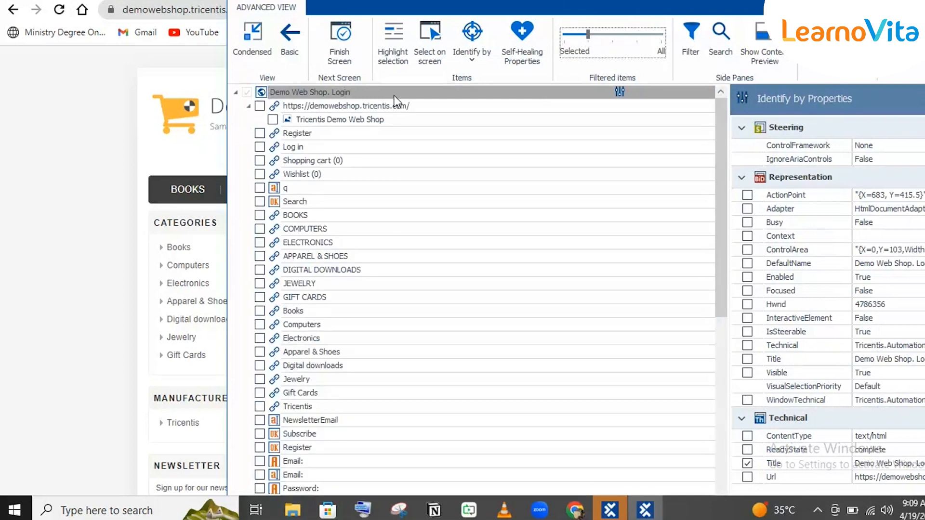
click(637, 33)
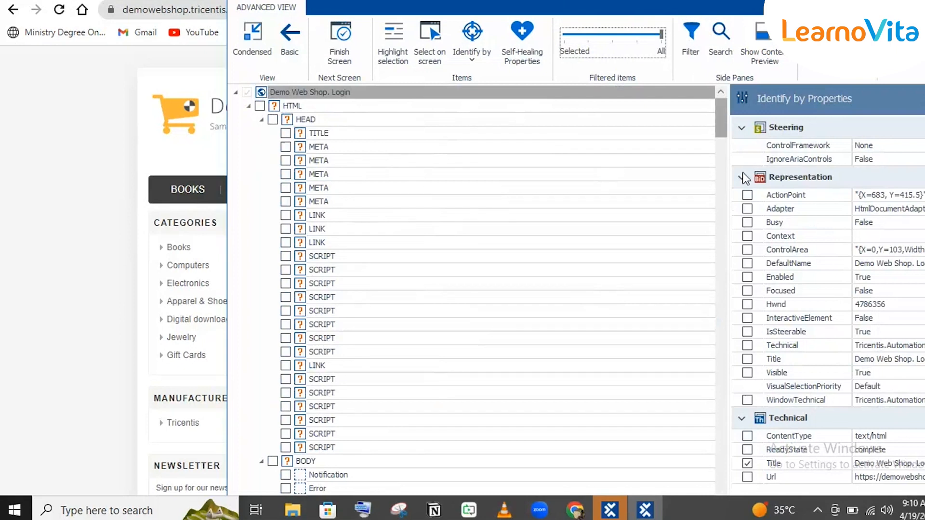
drag(718, 126, 723, 255)
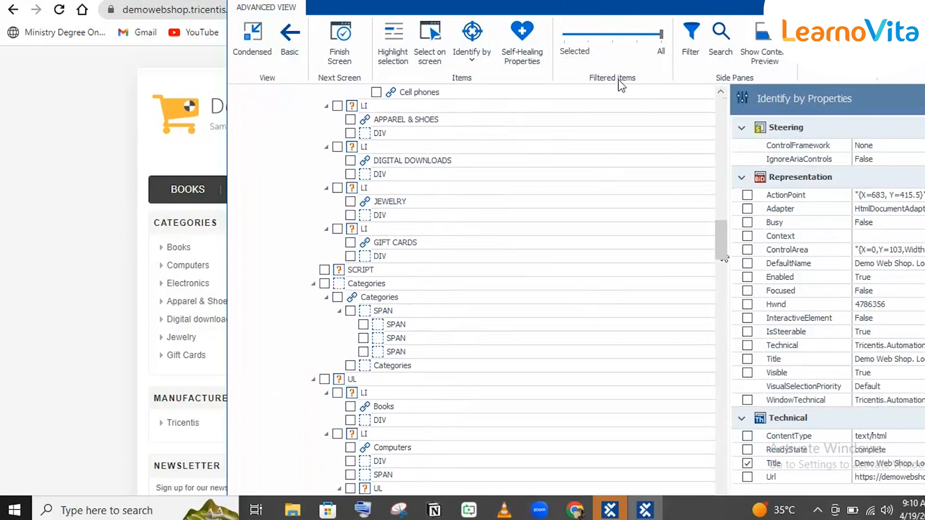
click(594, 35)
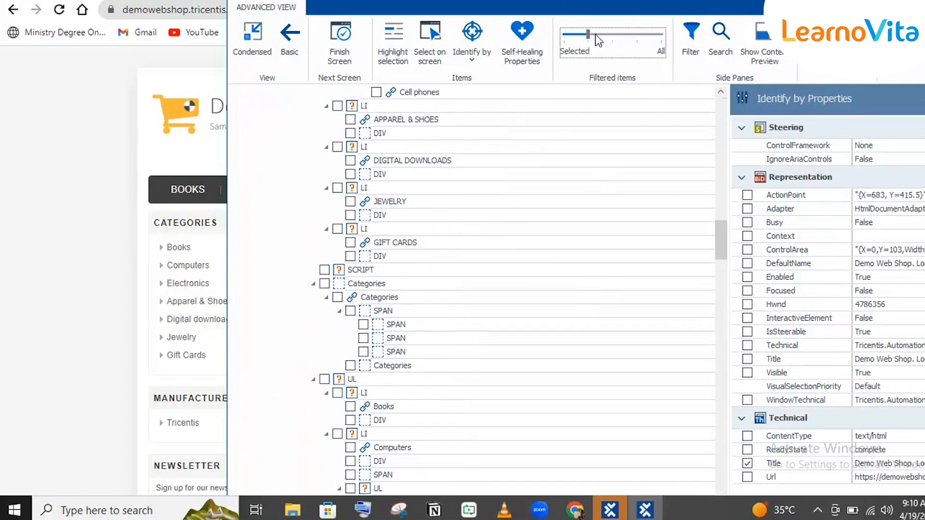
Step: Filter the scanned controls to the Link control type only
click(691, 28)
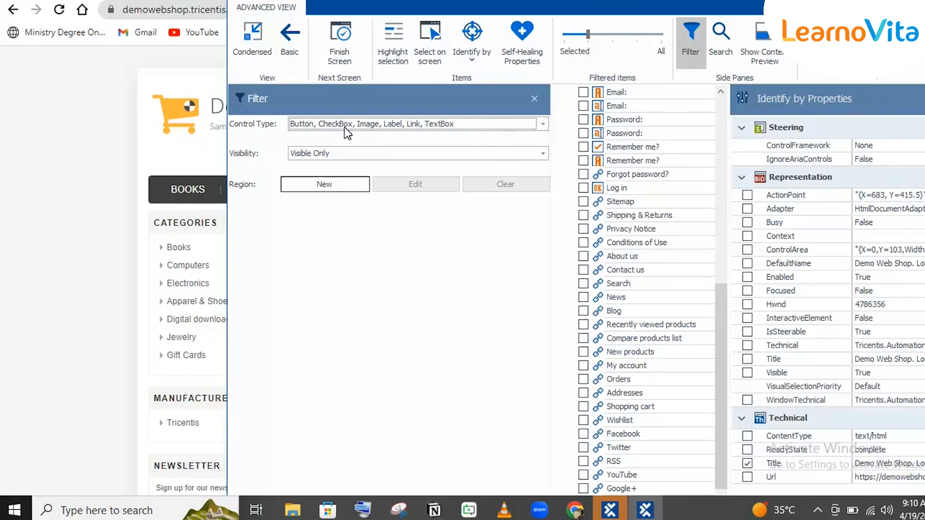
click(380, 129)
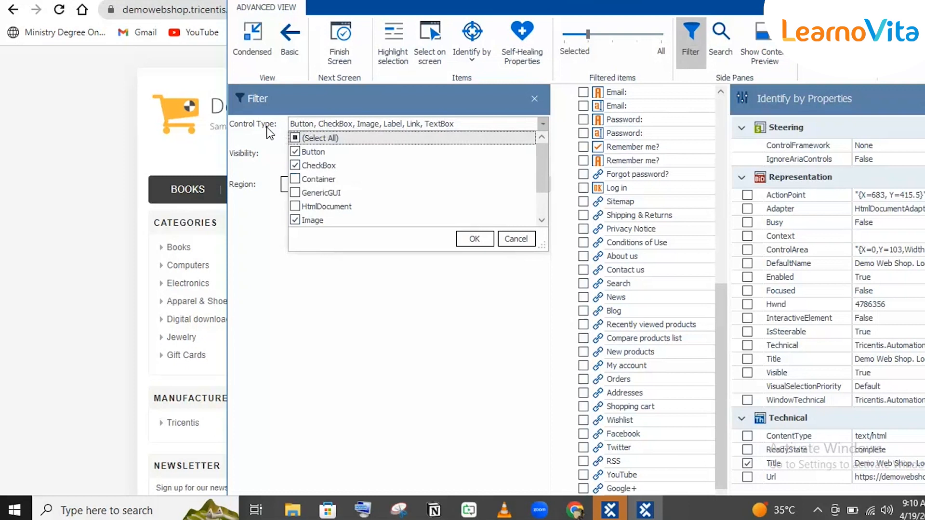
click(307, 139)
scroll(542, 202, down, 1)
click(305, 207)
click(473, 239)
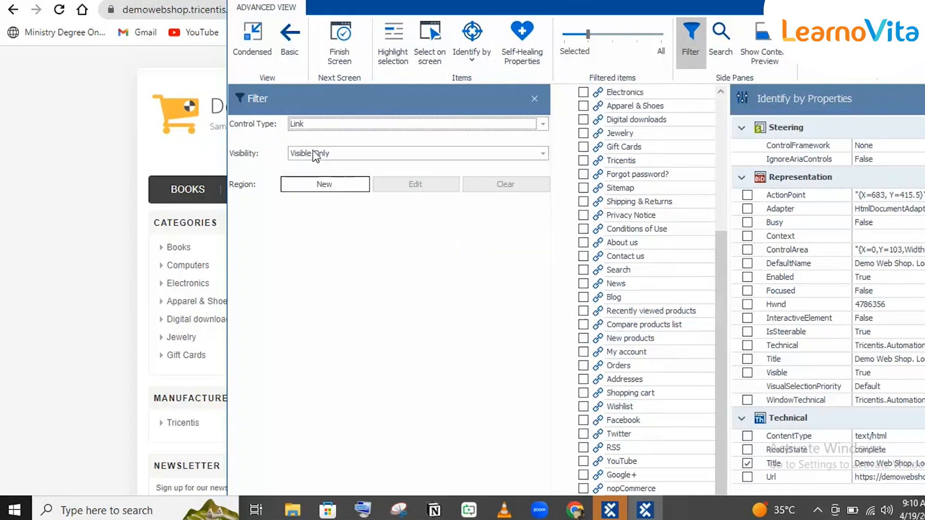
Step: Keep the filter's visibility at Visible Only and close the Identify by Properties pane
click(313, 152)
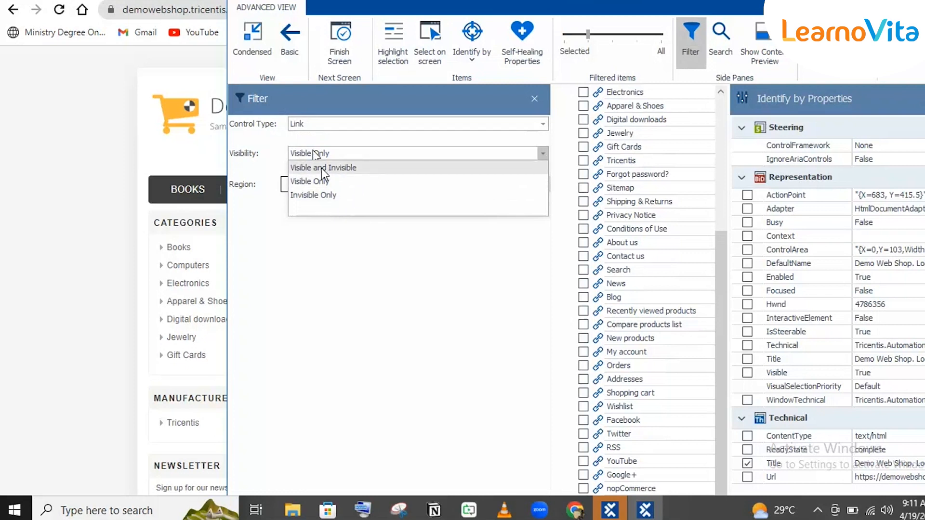
click(333, 180)
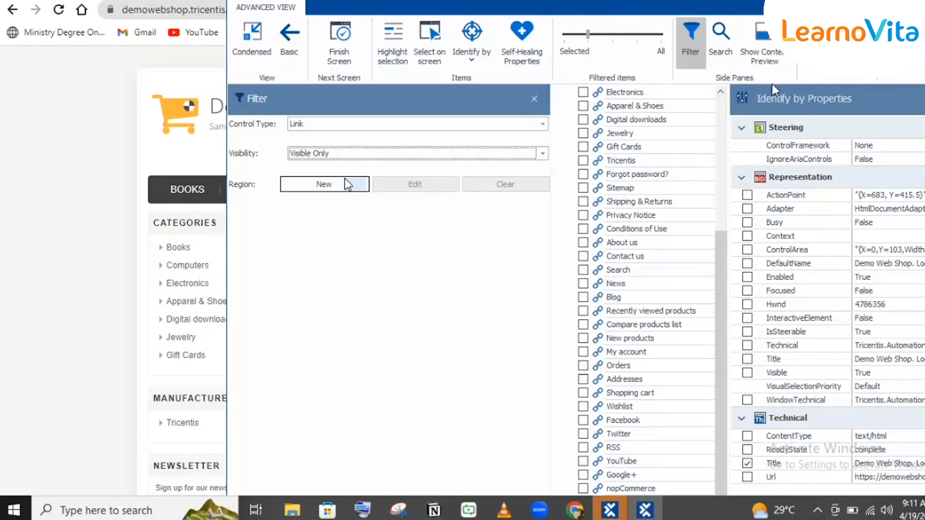
click(918, 99)
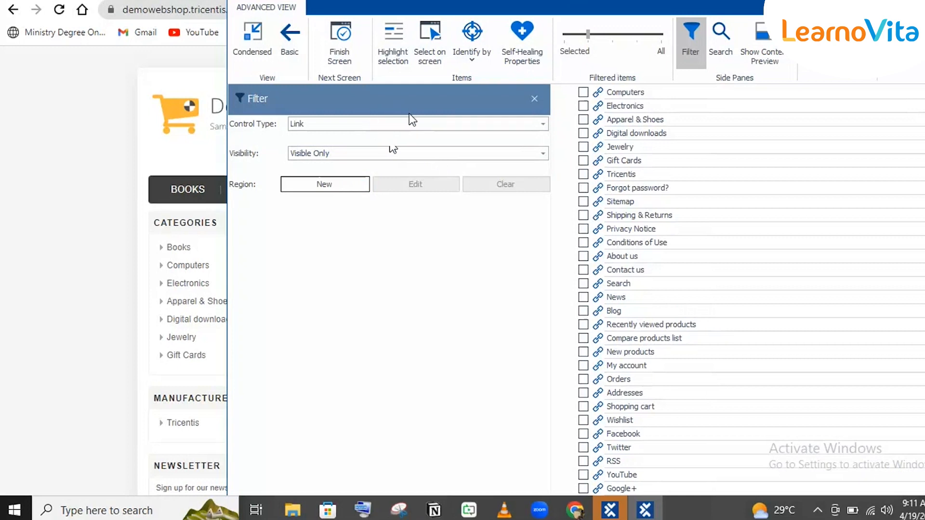
Step: Move the XScan window to compare the links with the web page, and set the filter's visibility to Invisible Only
drag(354, 5, 465, 53)
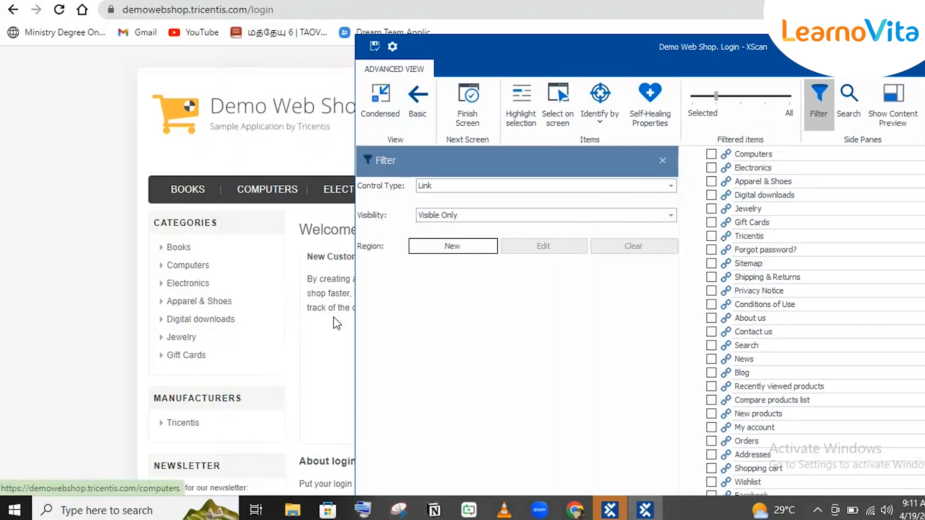
mouse_move(264, 194)
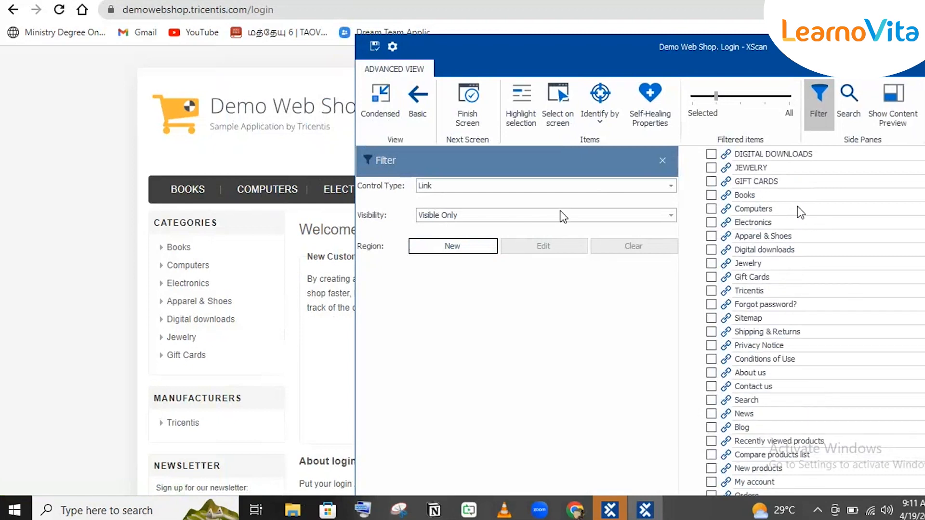
click(543, 216)
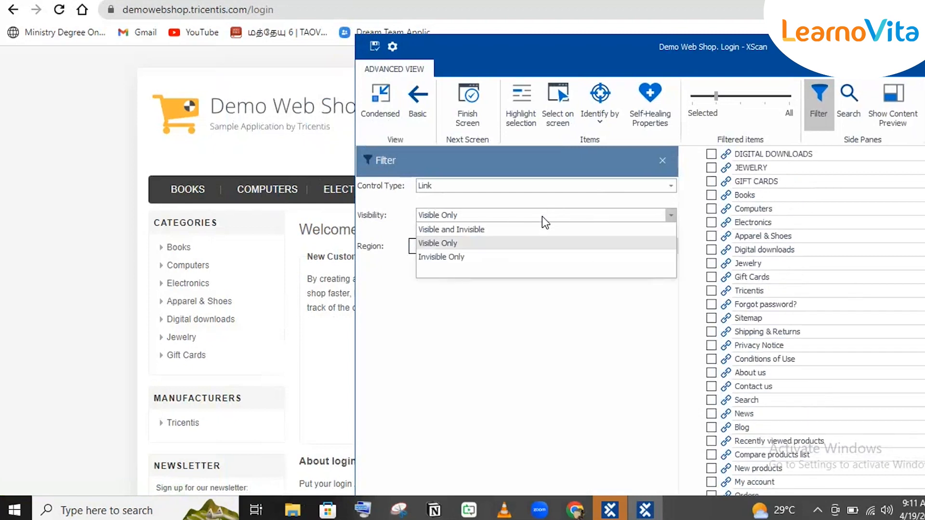
click(452, 257)
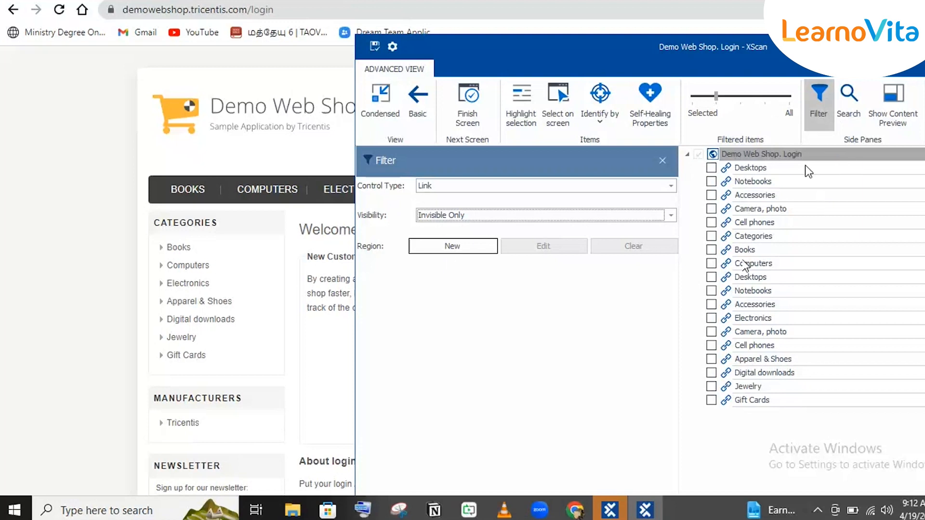
drag(643, 50, 473, 44)
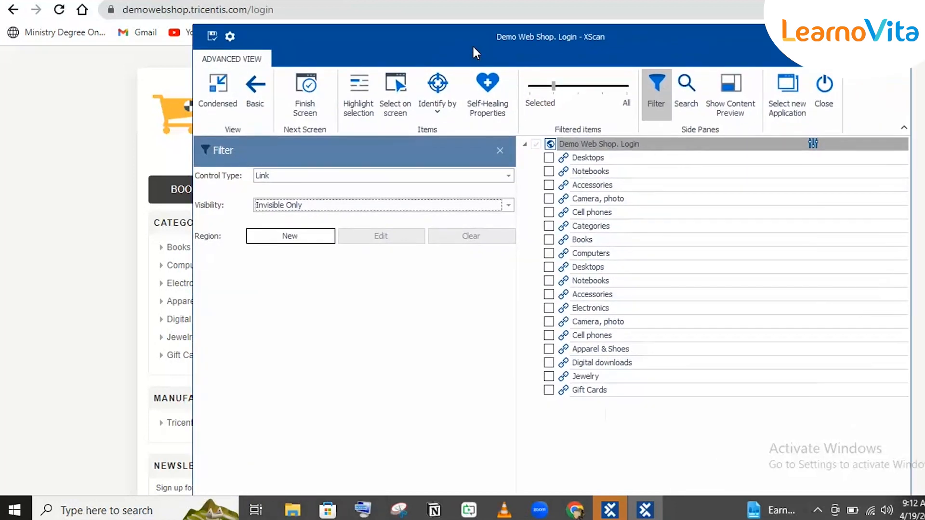
Step: Show the Search pane and set the filter to all control types with Visible and Invisible visibility
click(499, 151)
click(687, 96)
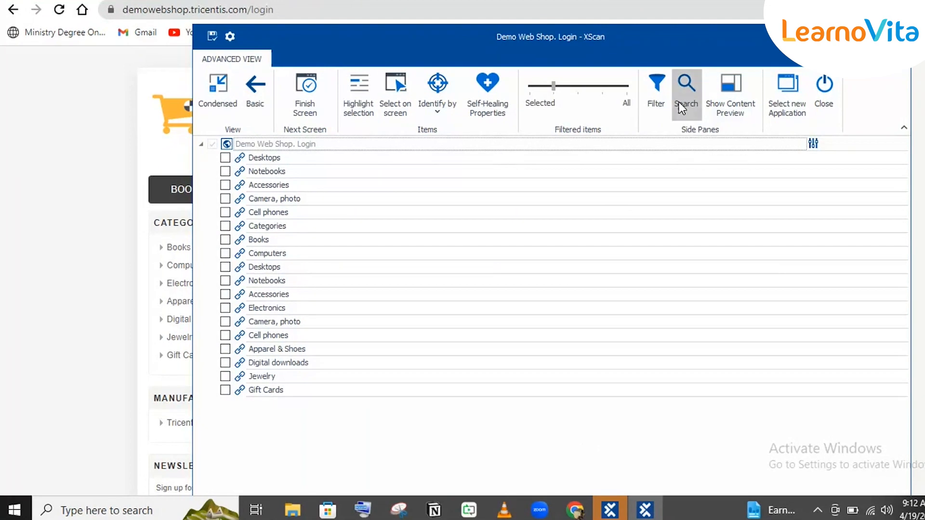
click(651, 102)
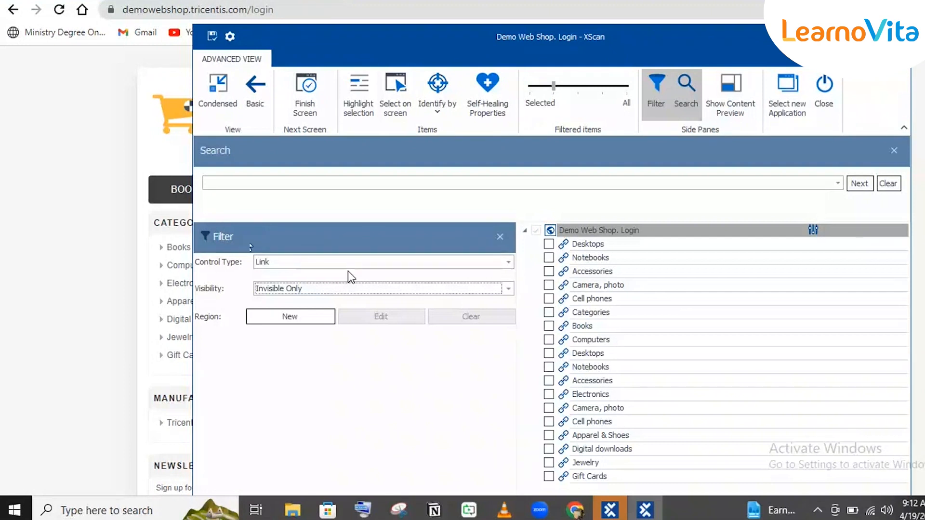
click(431, 266)
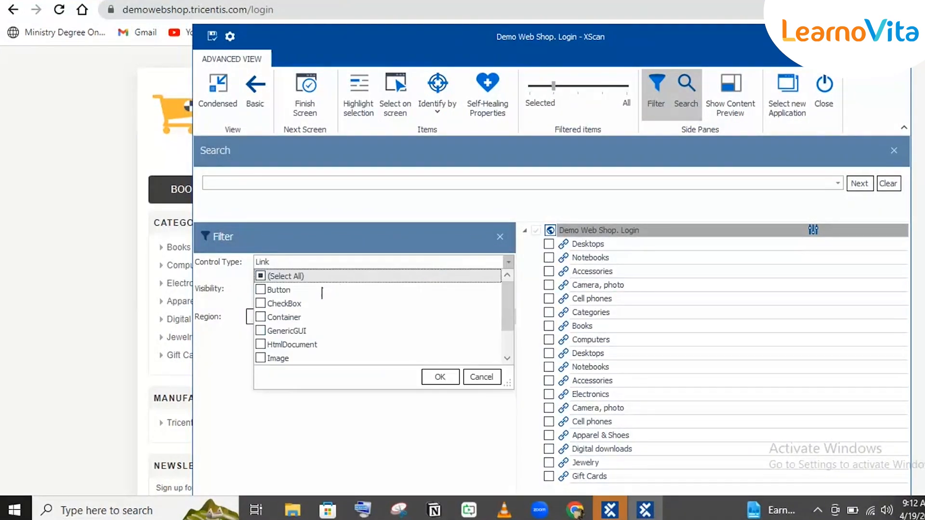
click(322, 278)
click(440, 376)
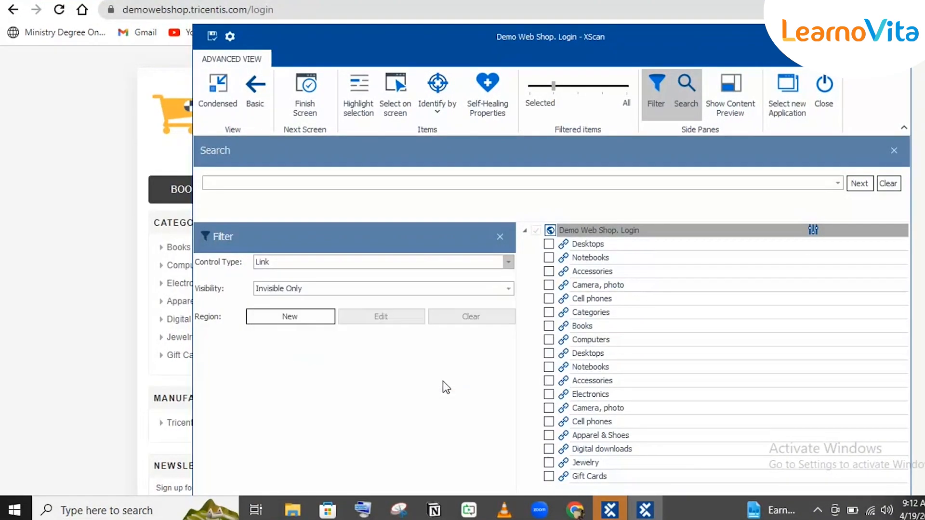
click(297, 290)
click(293, 306)
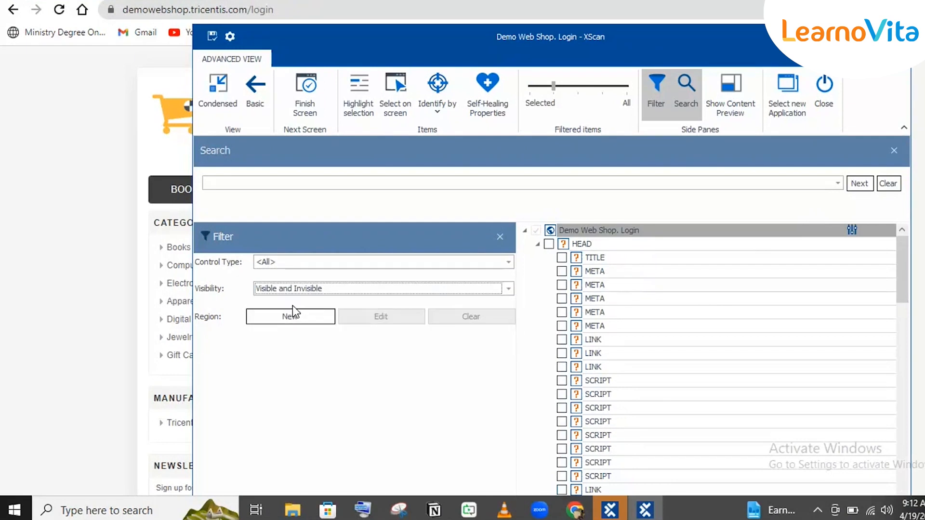
click(492, 241)
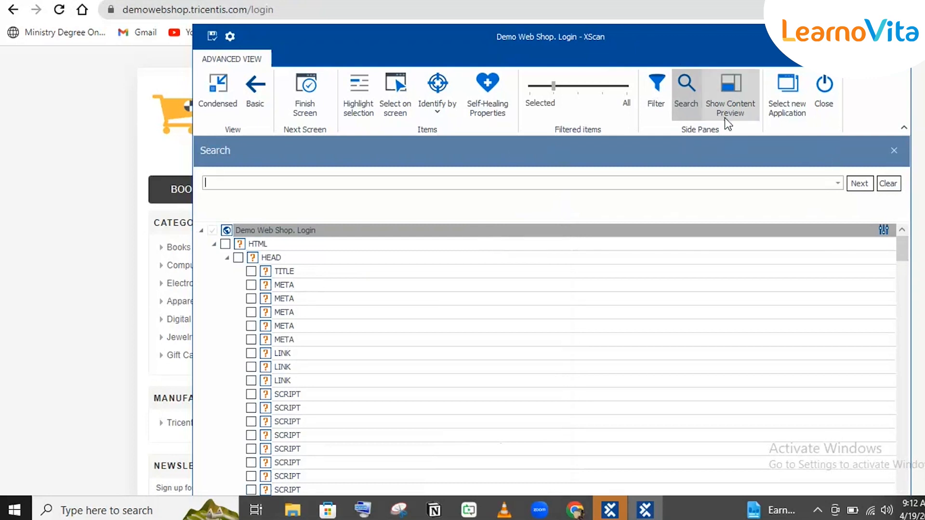
Step: Try to search the scanned controls for "computer"
click(681, 99)
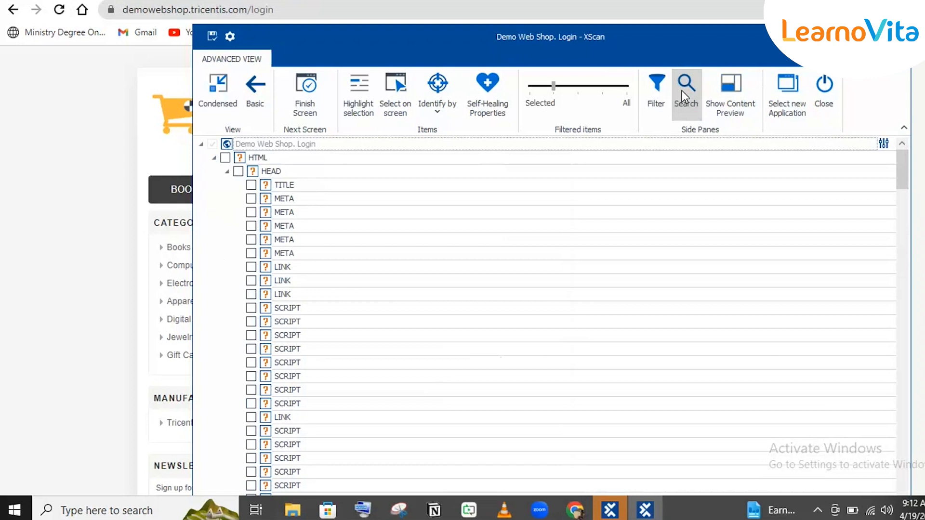
click(681, 90)
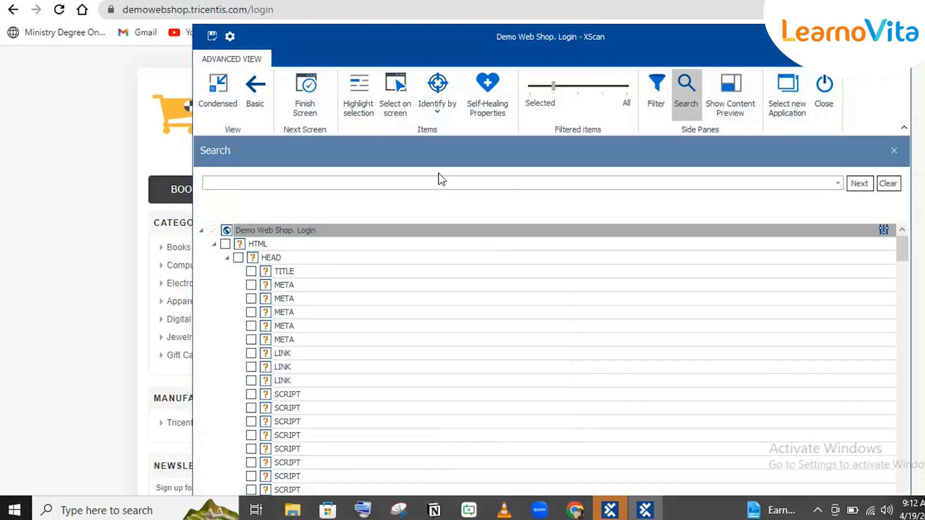
click(208, 183)
text(c)
text(ompu)
text(ter)
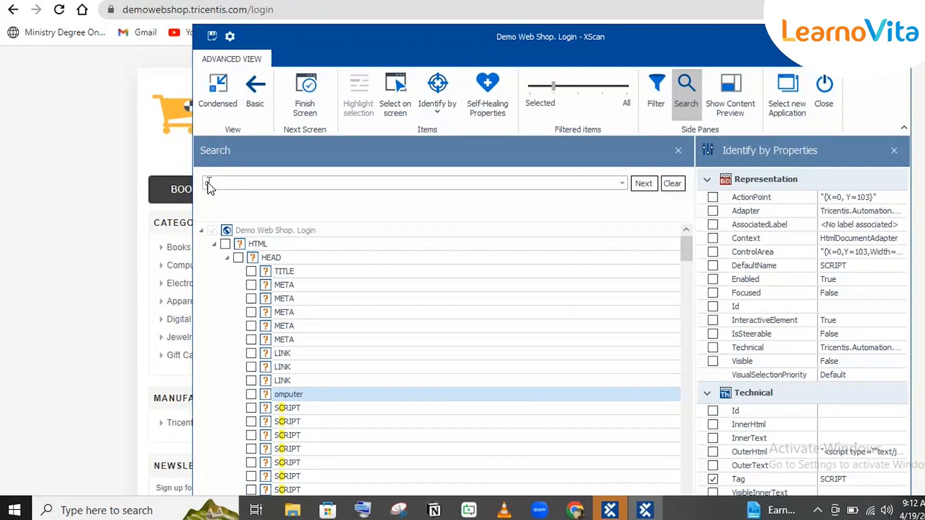
key(Return)
Step: Search the scanned controls for "compute", and clear the search text
click(239, 184)
text(com)
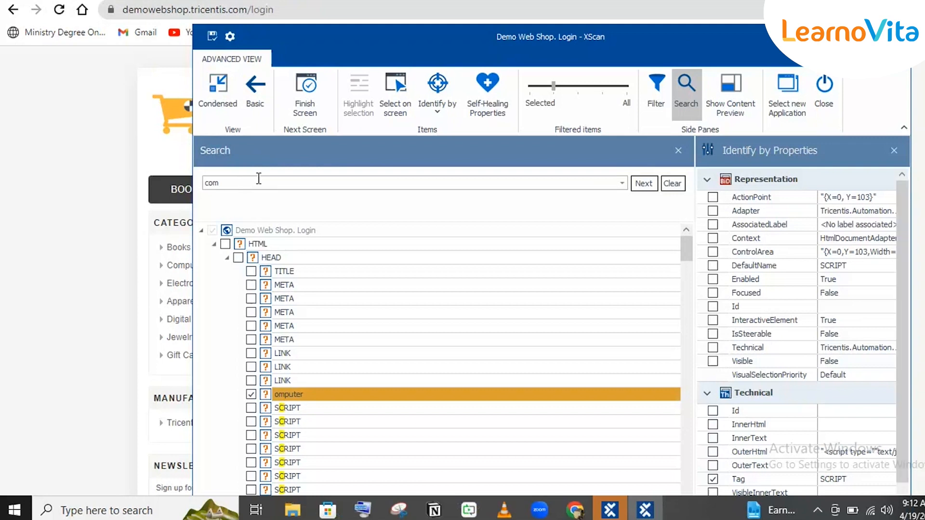
text(p)
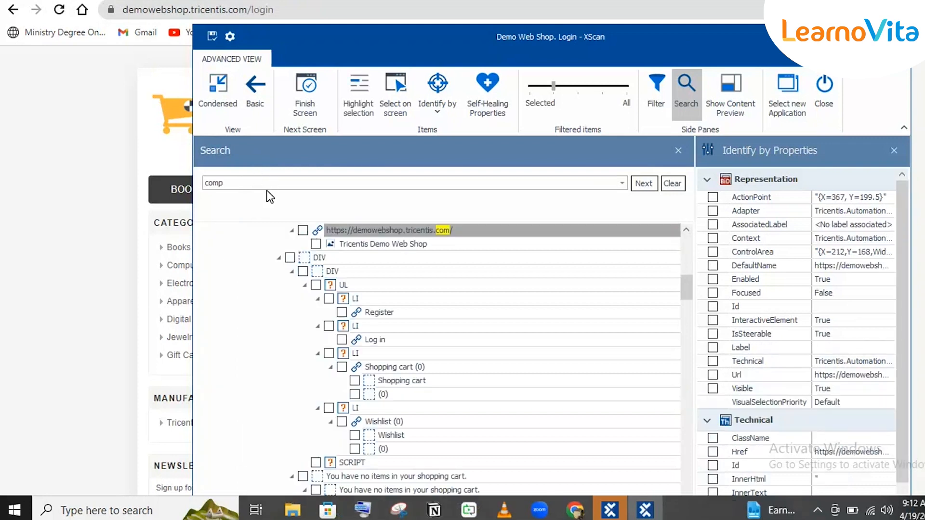
text(ute)
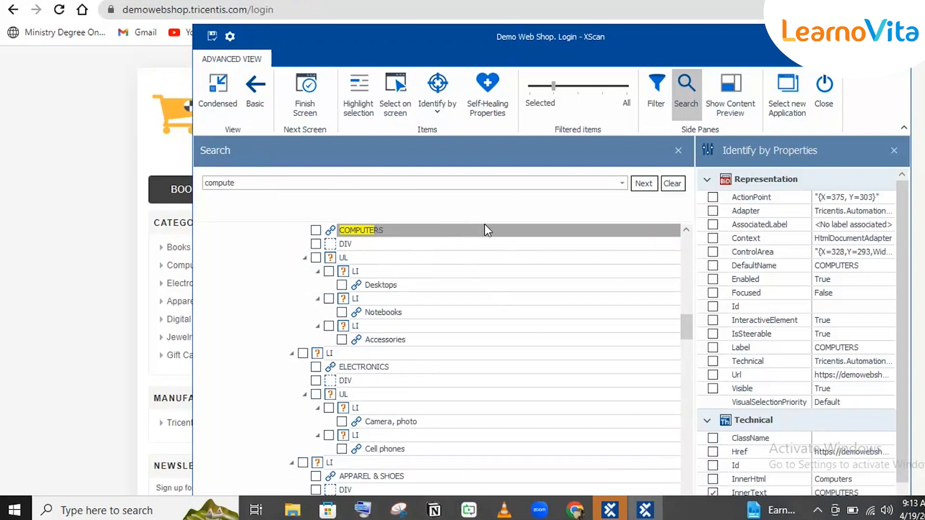
drag(687, 323, 689, 274)
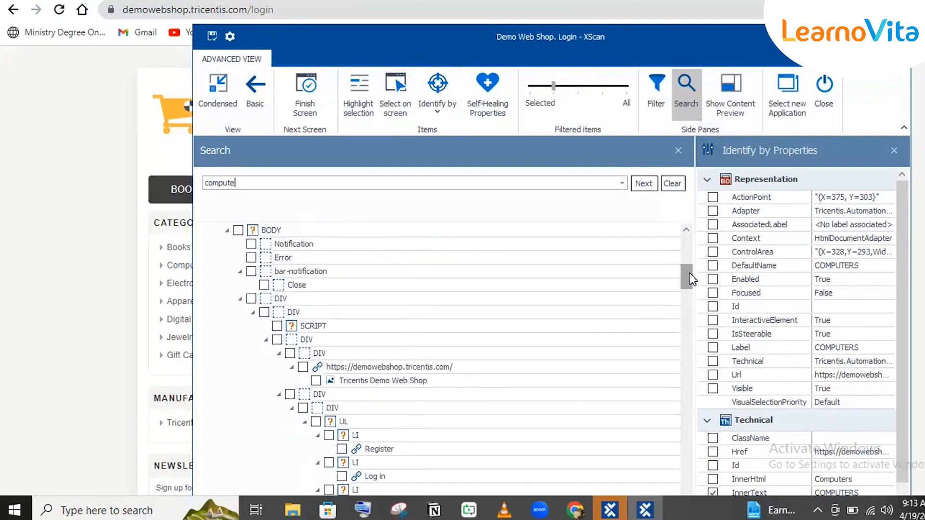
click(558, 87)
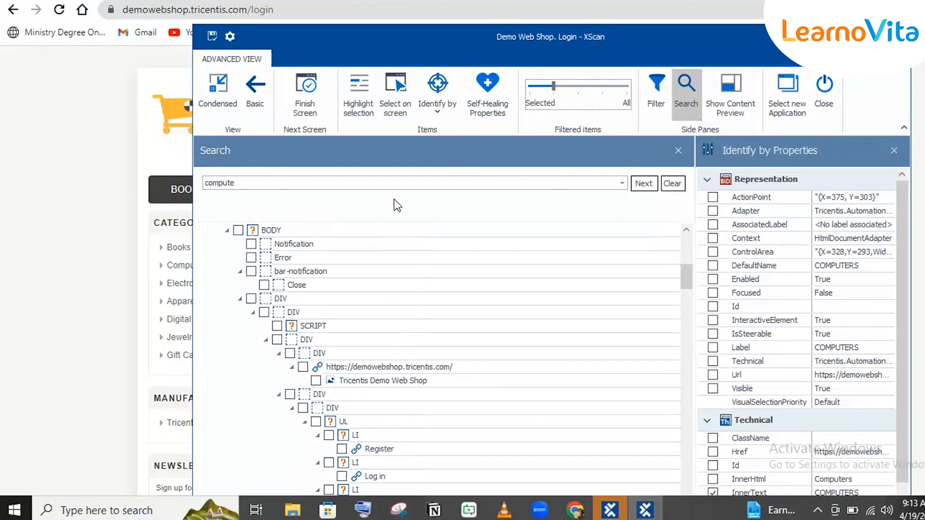
click(290, 183)
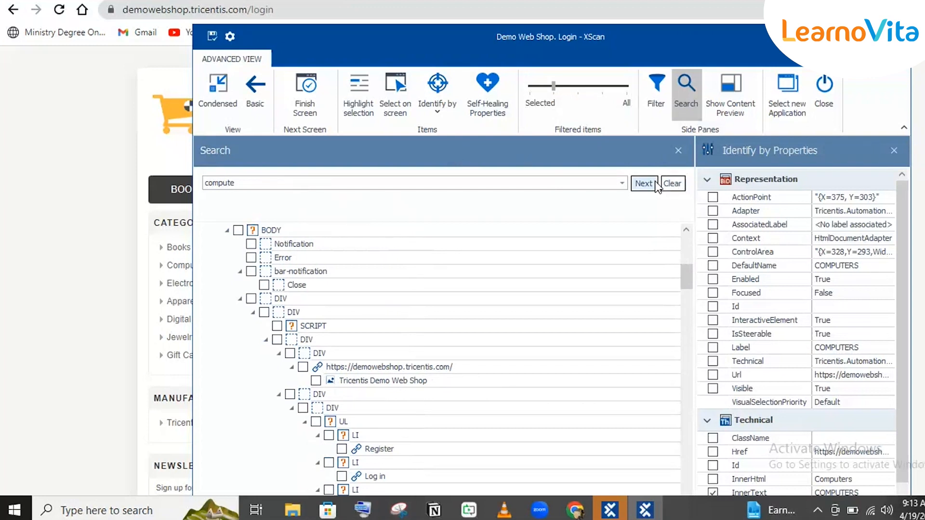
click(674, 184)
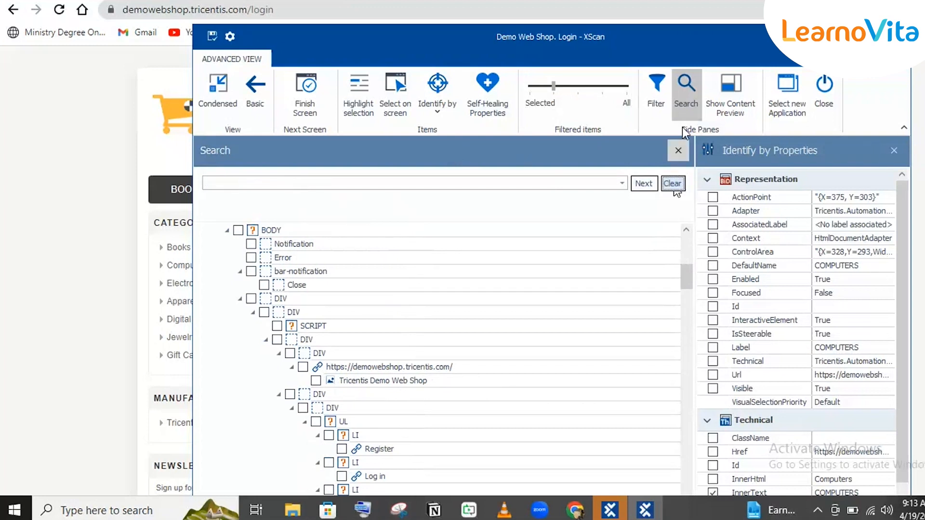
Step: Hide the Search pane and reduce the filtered items level to list only the main controls of the login page
click(683, 97)
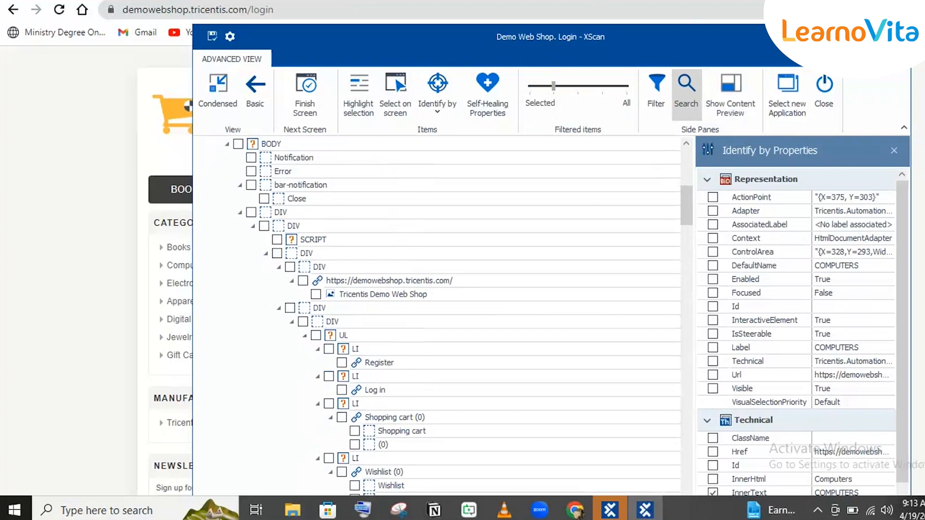
click(576, 86)
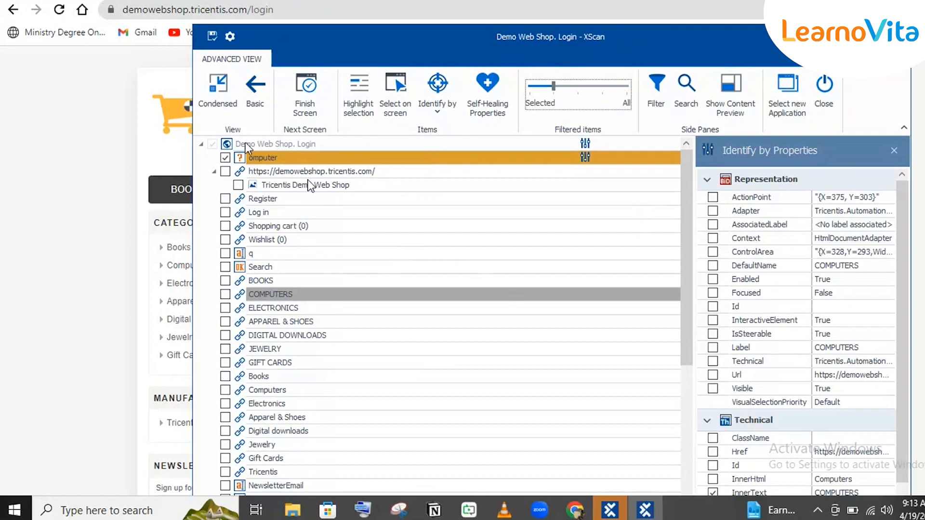
Step: Compare the Tricentis Demo Web Shop image with the web page, and preview the content of that image and the Search button
click(300, 183)
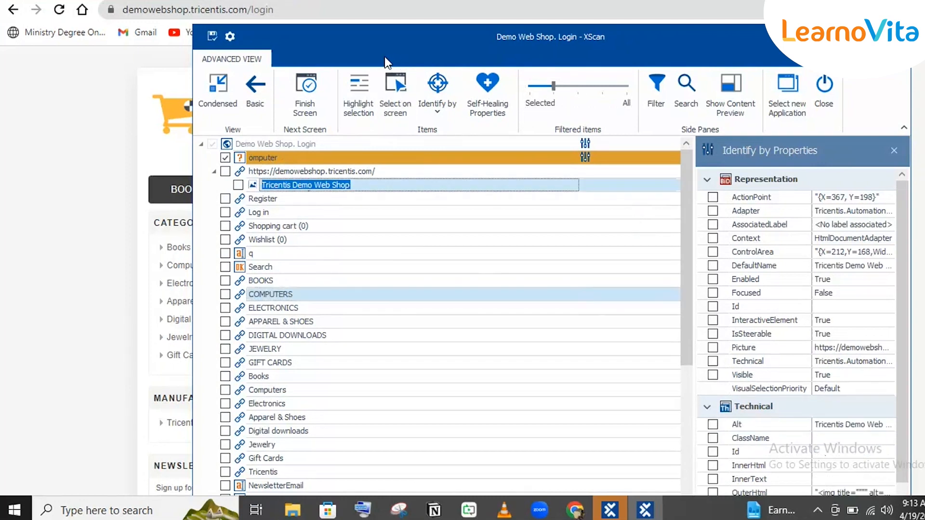
drag(384, 57, 505, 30)
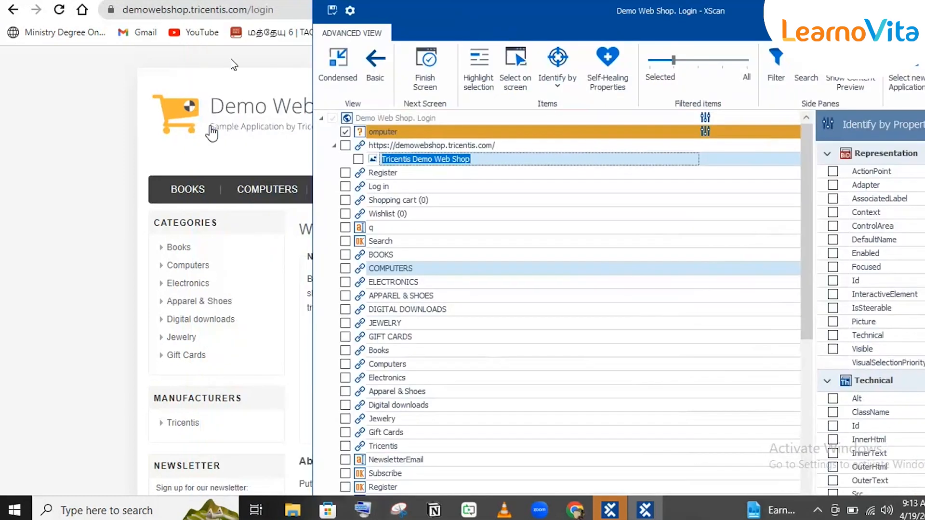
drag(542, 13, 348, 4)
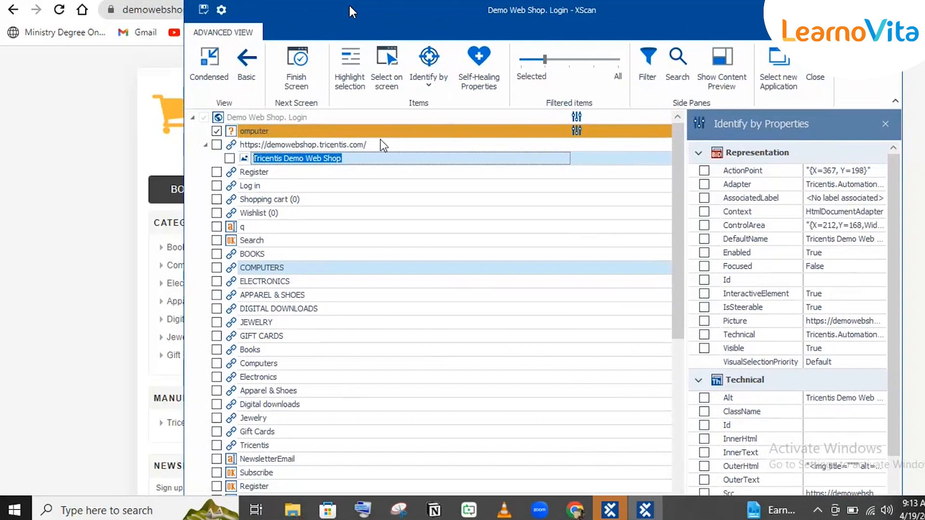
double_click(648, 19)
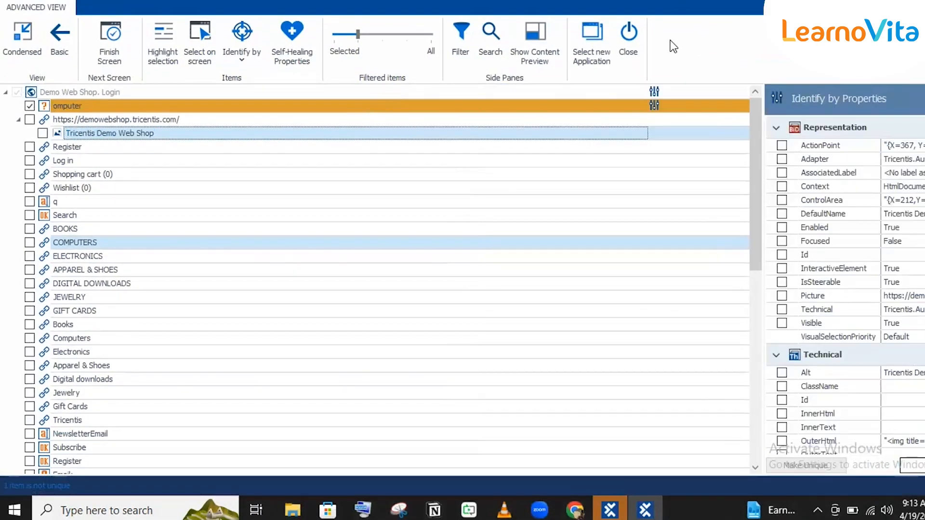
click(510, 19)
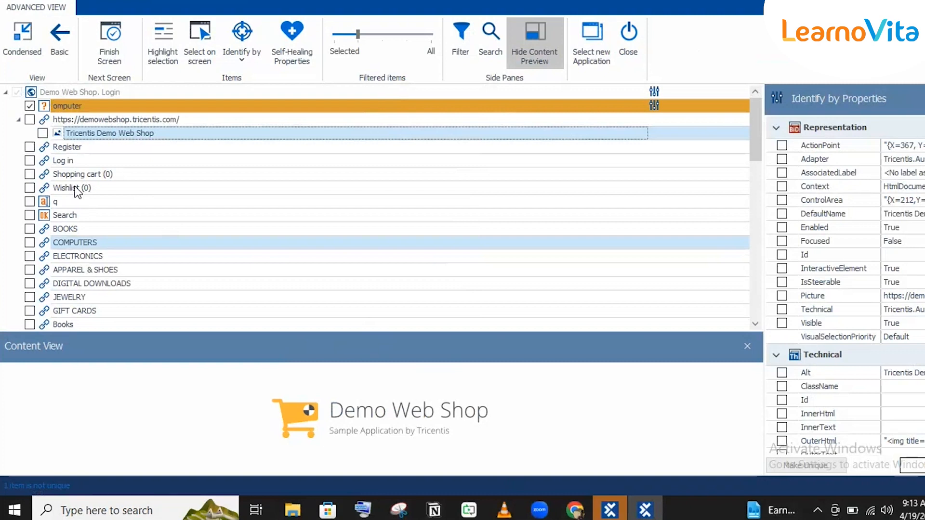
click(75, 215)
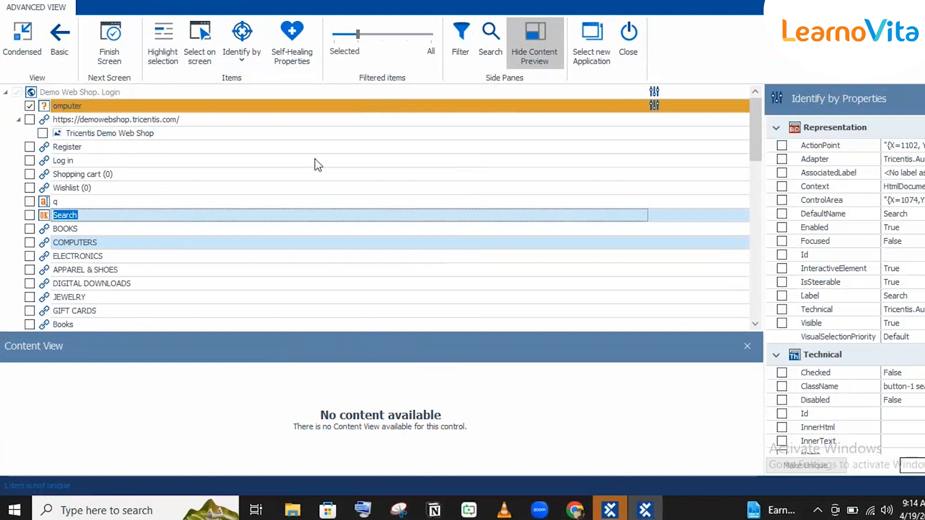
Step: Deselect the "omputer" control from the scan and hide the content preview
click(27, 107)
click(28, 108)
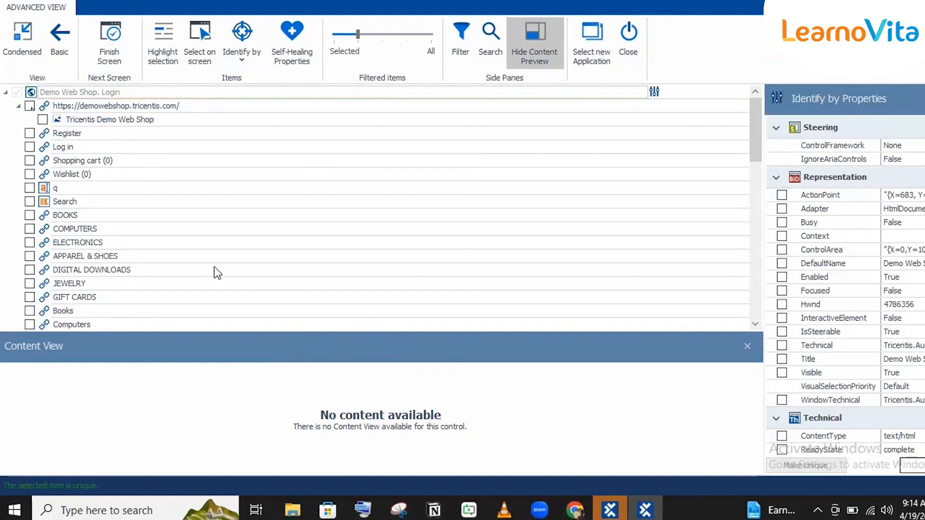
click(520, 47)
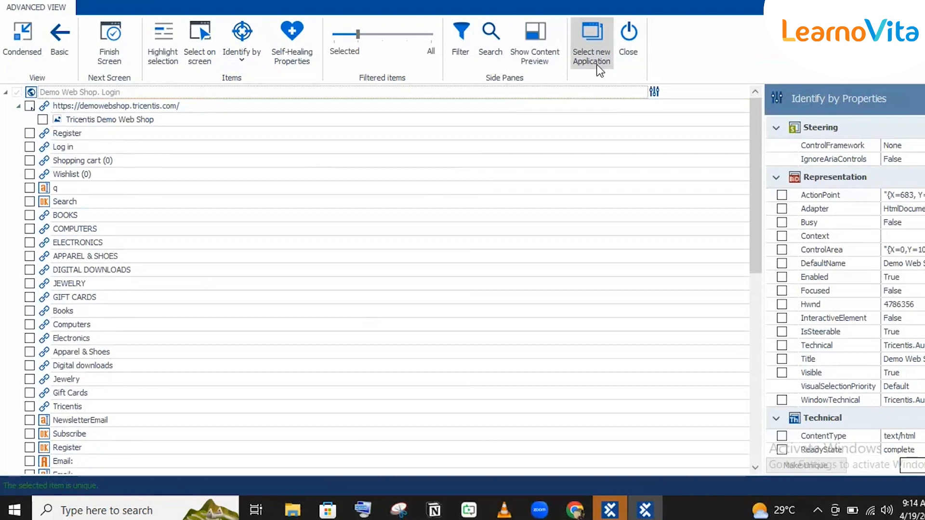
Step: Check the web page behind XScan, and start selecting a new application to scan
drag(614, 3, 422, 16)
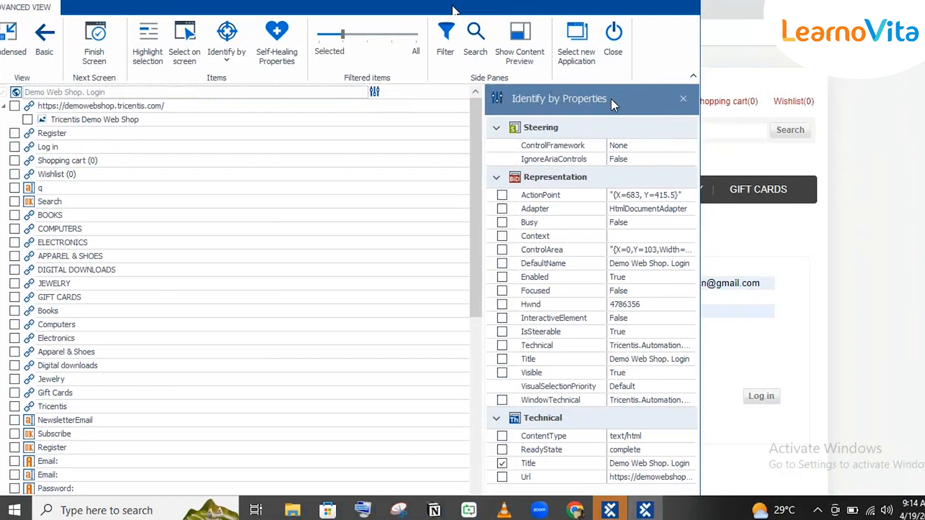
click(621, 1)
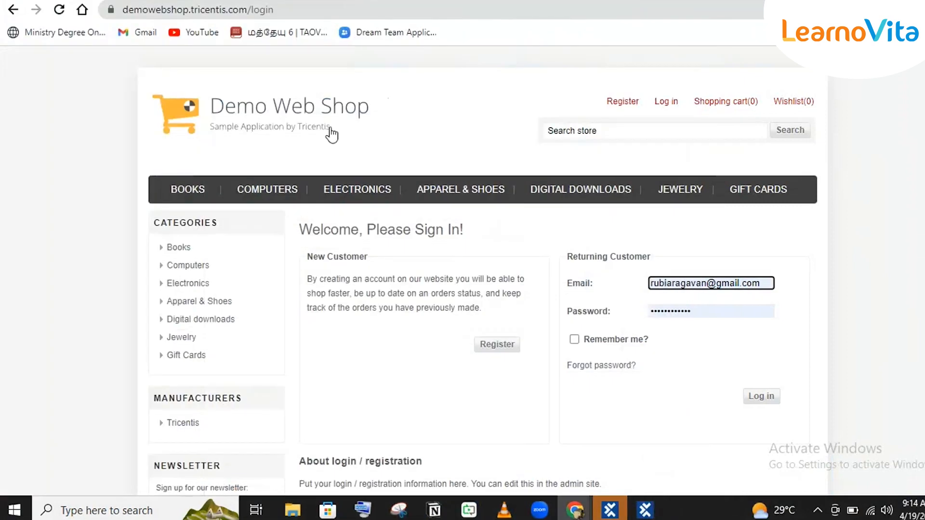
click(645, 510)
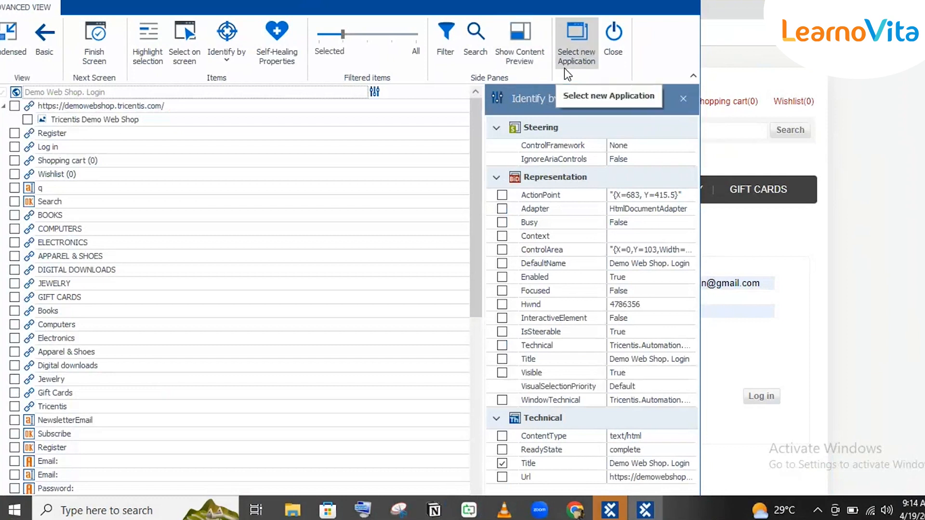
click(566, 69)
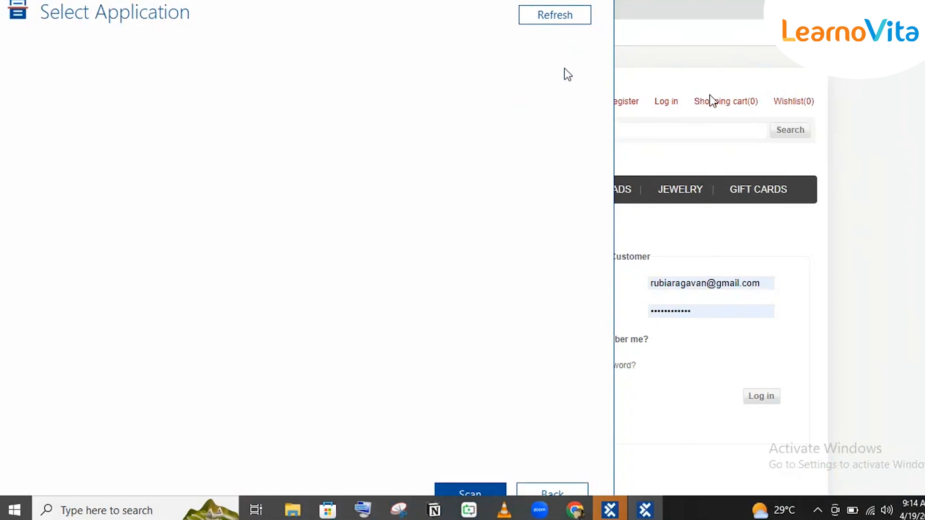
Step: Open the Demo Web Shop shopping cart page in the browser, leaving the login page
mouse_move(711, 103)
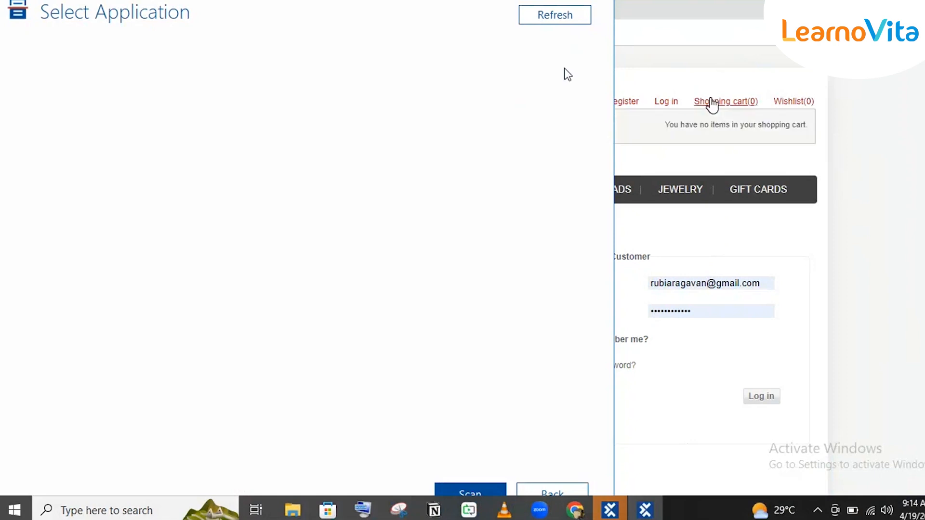
click(711, 100)
click(712, 101)
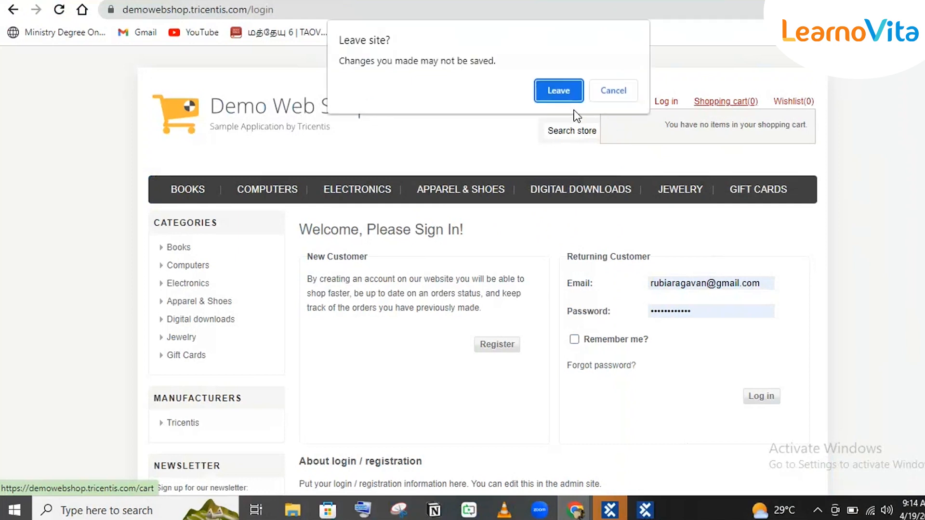
click(553, 94)
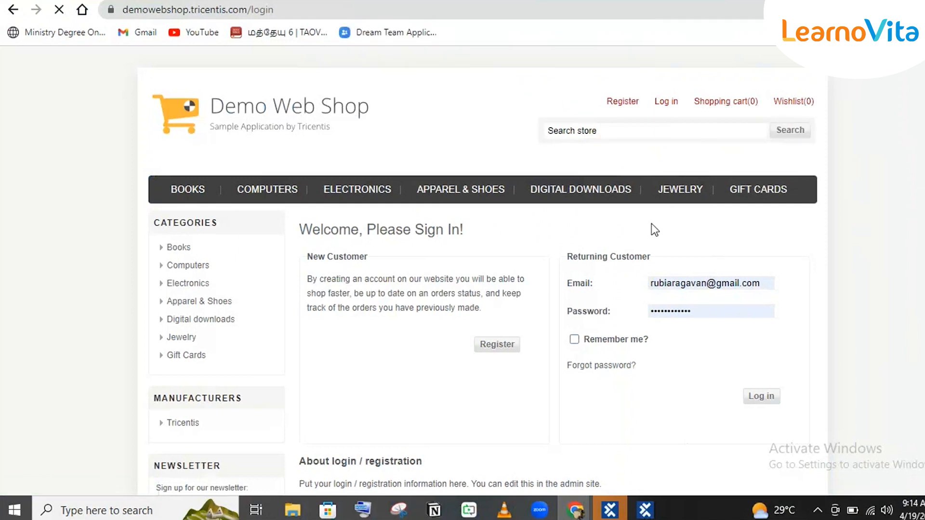
Step: Scan the Demo Web Shop Shopping Cart window with XScan and compare the listed controls with the web page
click(645, 509)
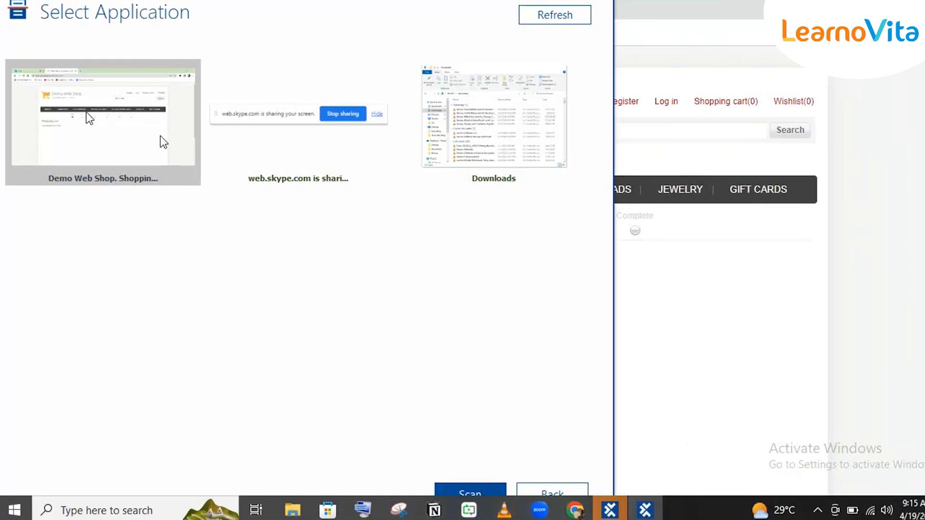
click(452, 486)
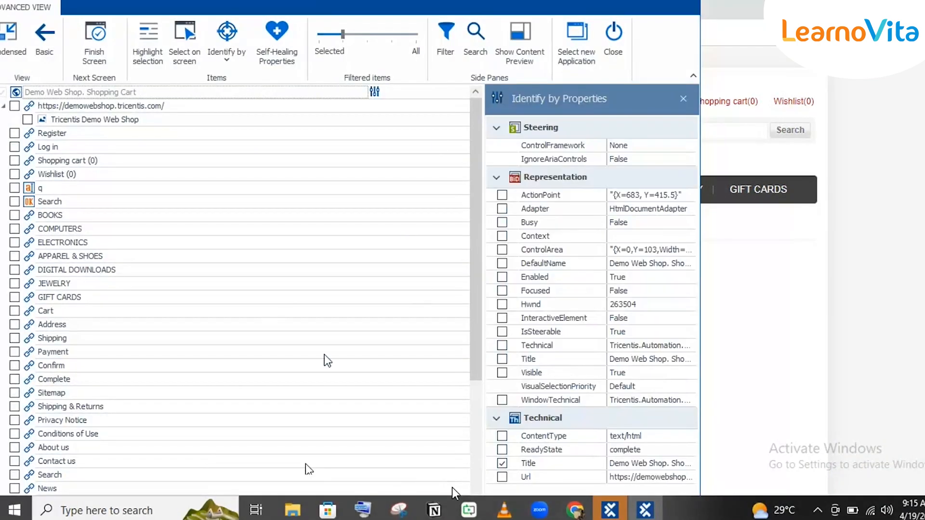
drag(293, 3, 762, 232)
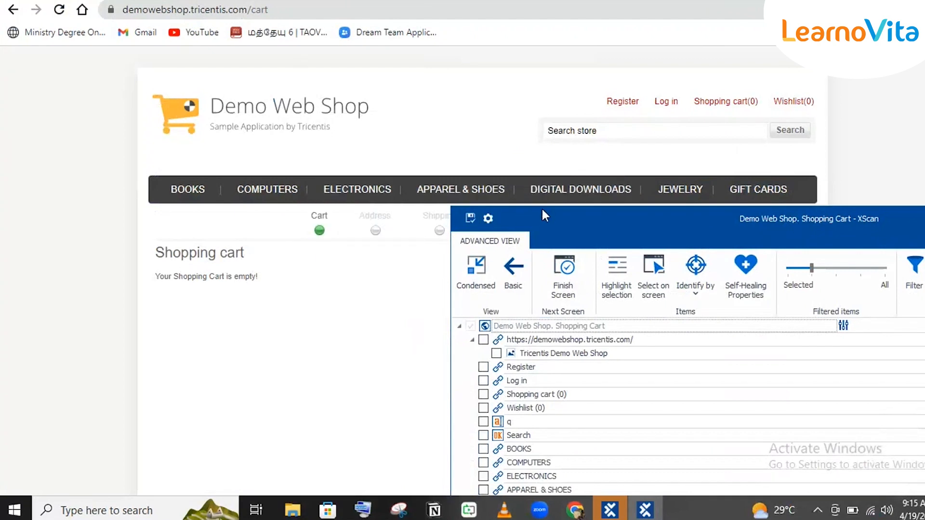
drag(547, 216, 229, 92)
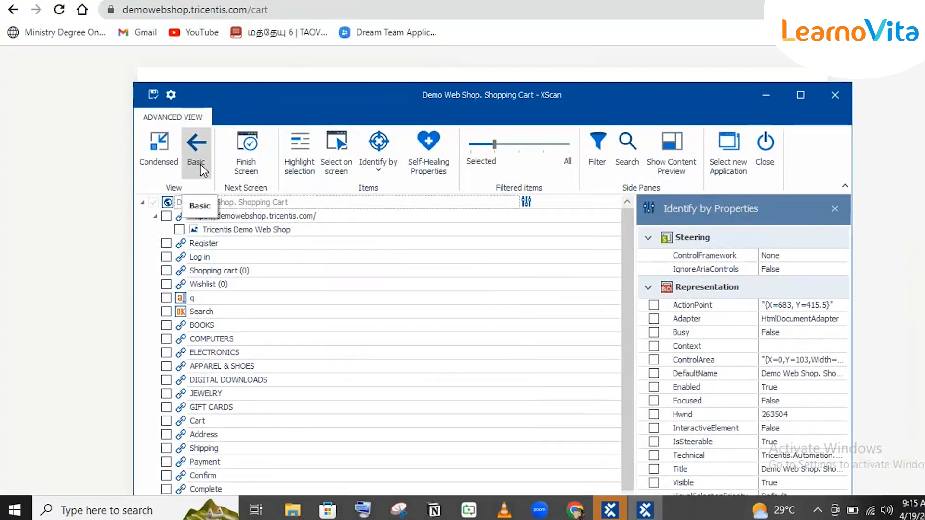
drag(629, 95, 563, 57)
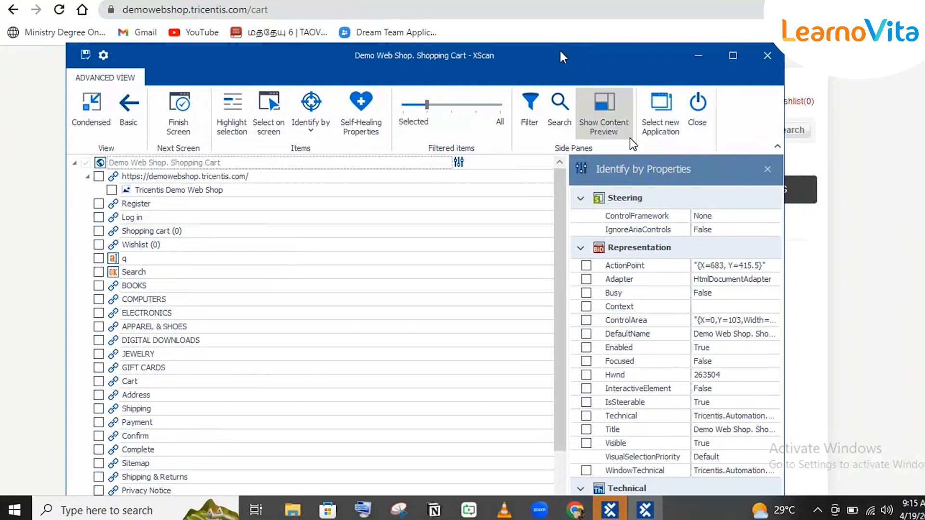
drag(389, 51, 455, 1)
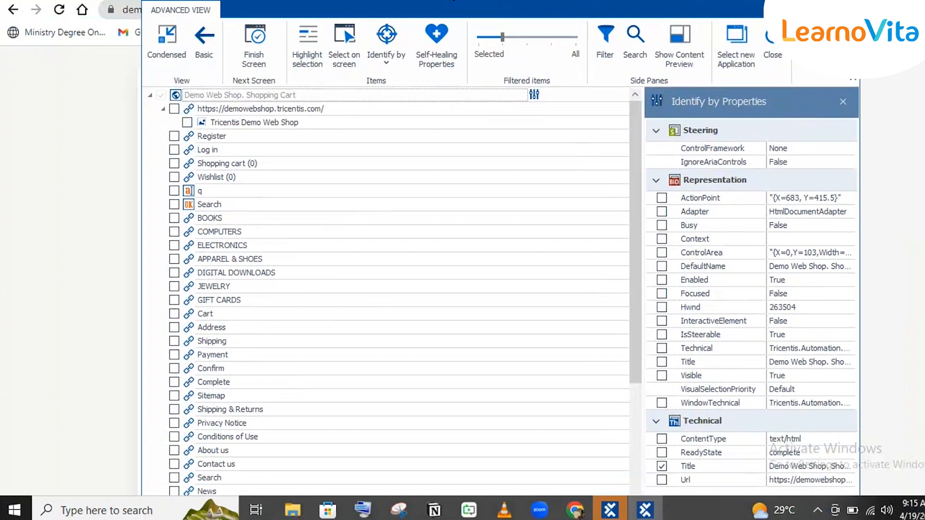
Step: View the available identification methods for the shopping cart scan, and close XScan
click(388, 56)
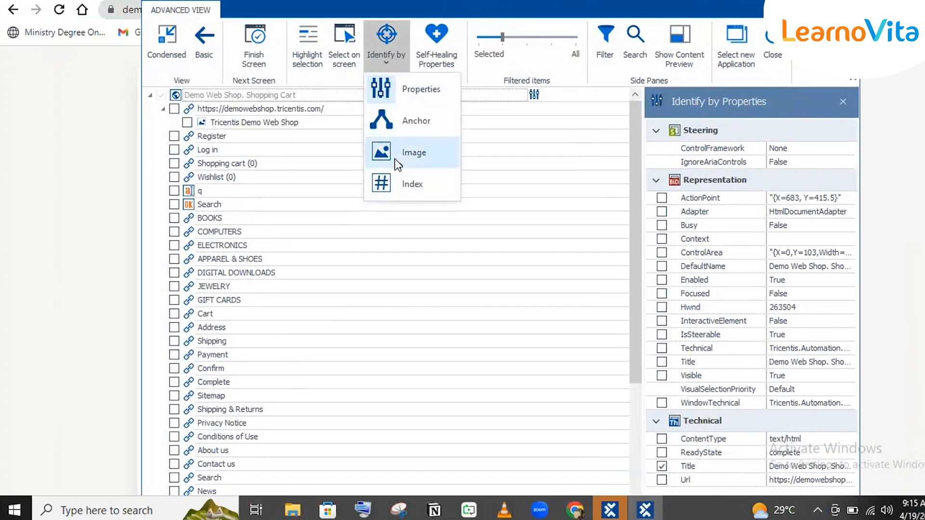
click(643, 511)
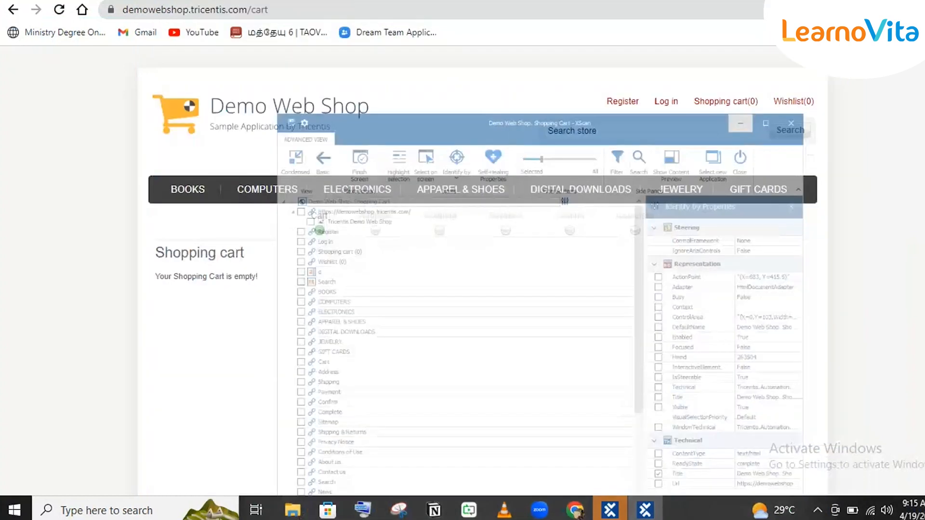
click(644, 511)
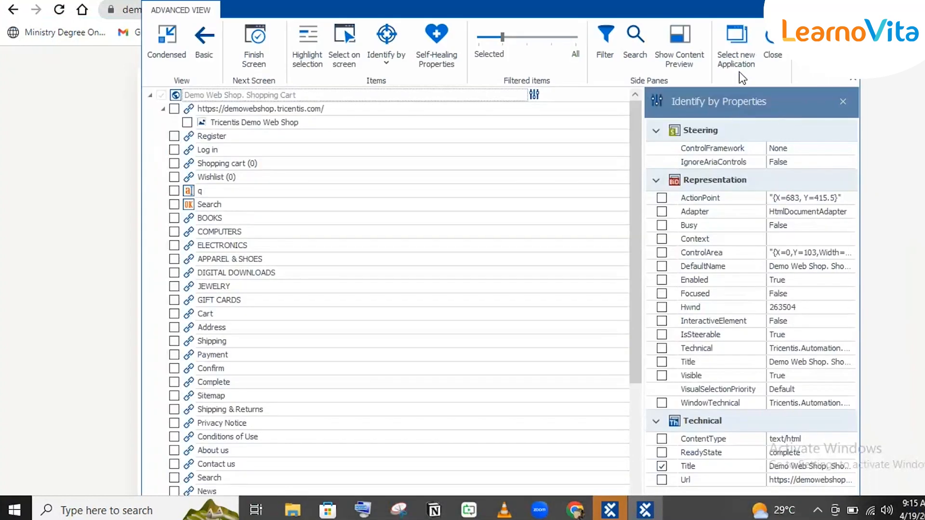
click(765, 61)
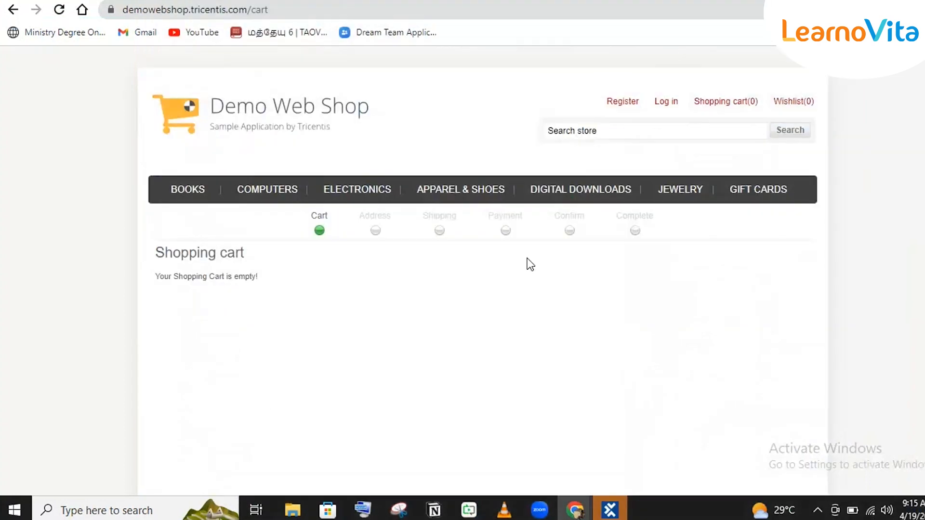
Step: Open the shop's login page in the browser, and start an application scan on the Login folder in Tosca Commander
click(665, 104)
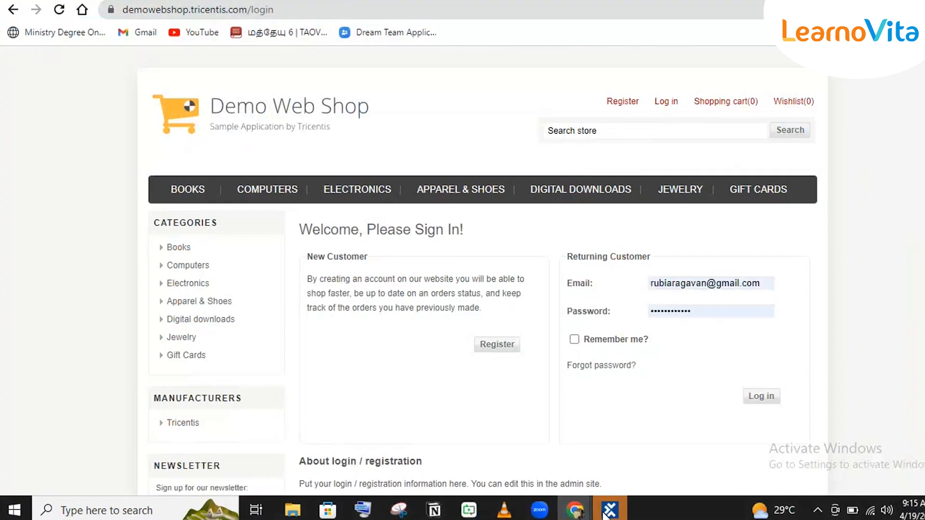
click(608, 512)
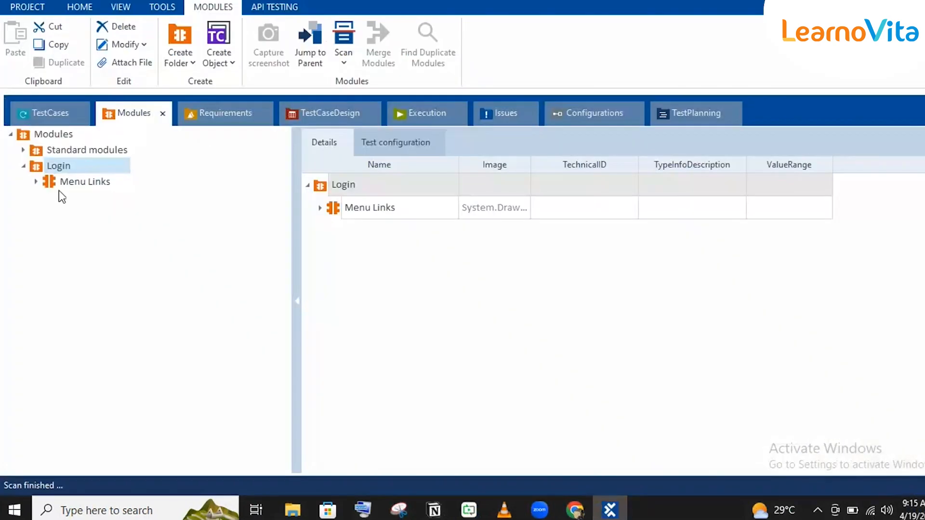
right_click(44, 165)
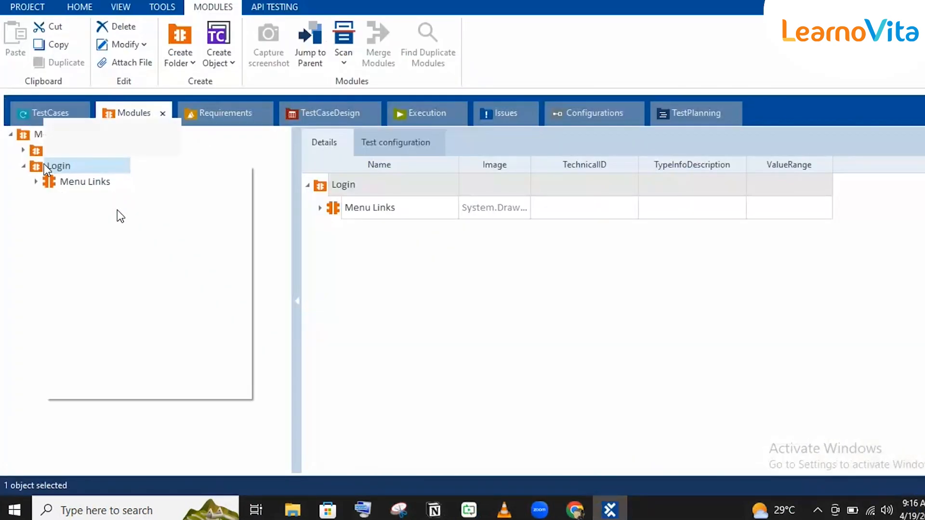
mouse_move(85, 219)
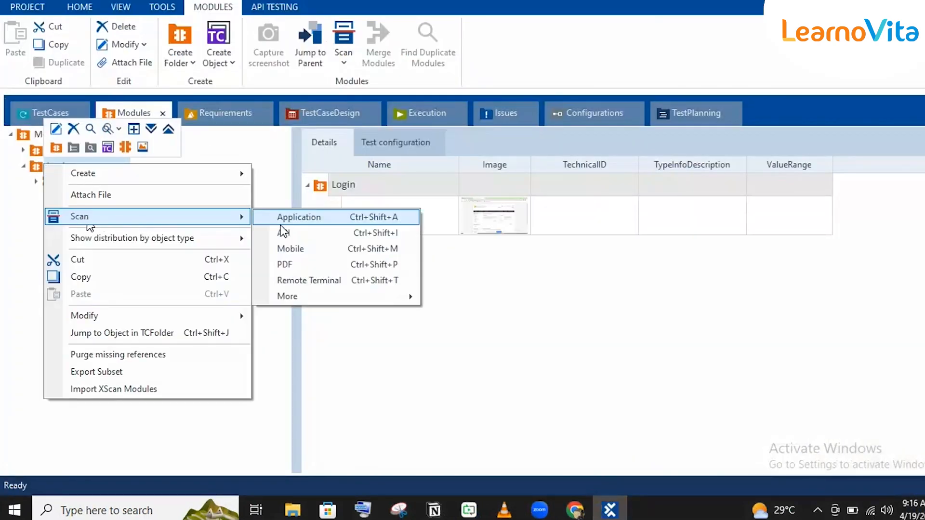
click(314, 217)
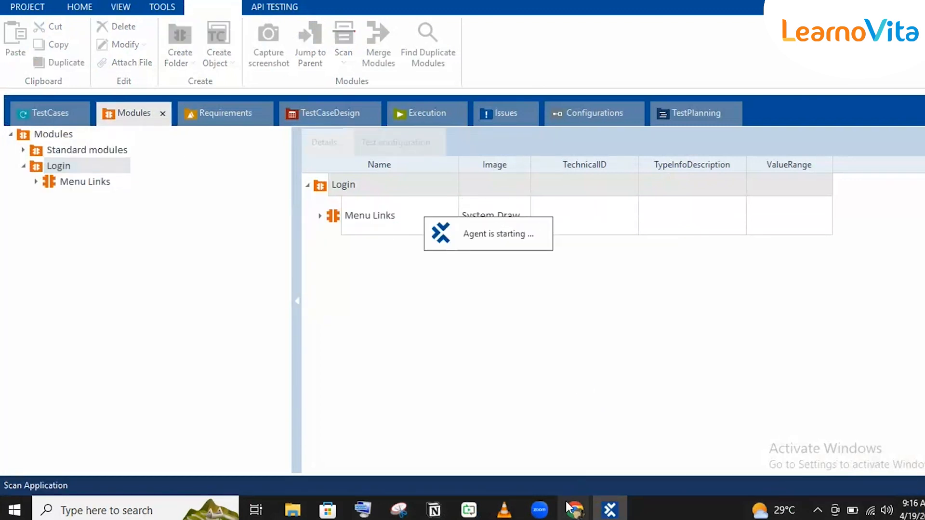
Step: Bring the login page to the front and scan the Demo Web Shop Login window
mouse_move(575, 510)
click(502, 414)
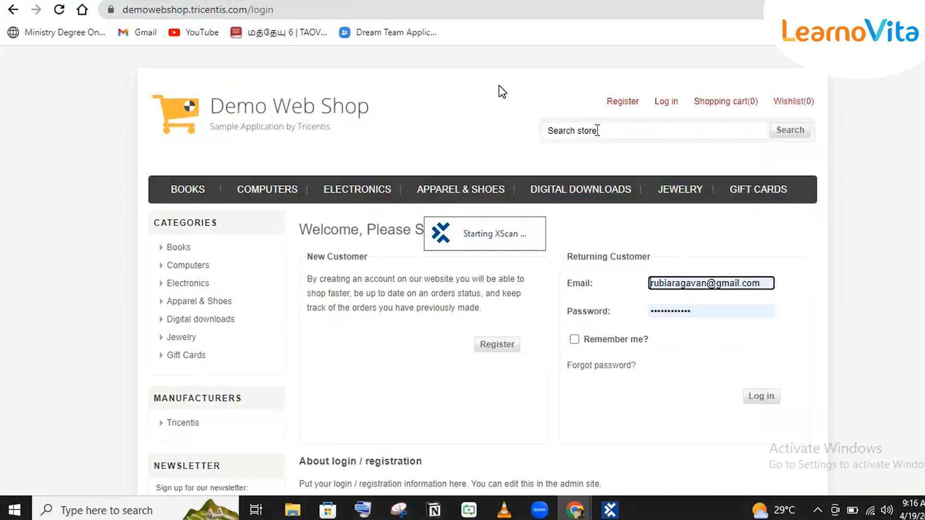
mouse_move(608, 512)
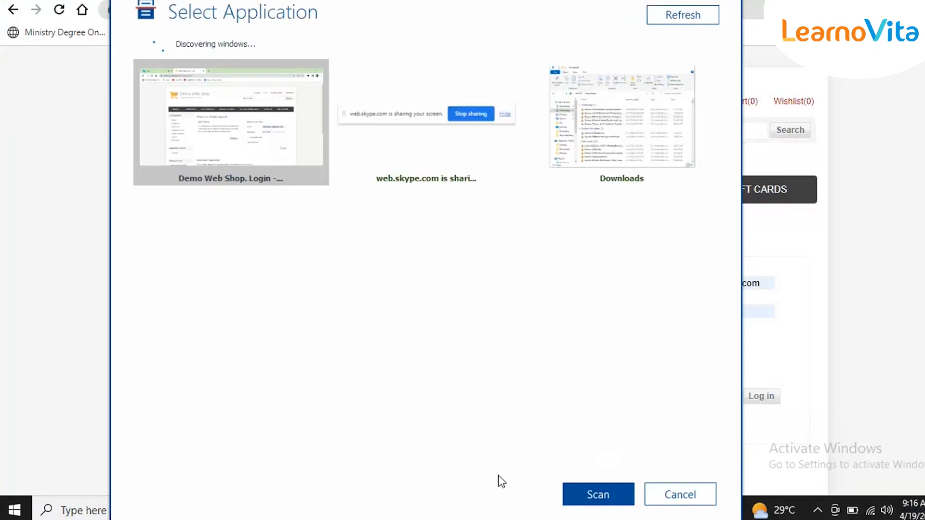
click(566, 491)
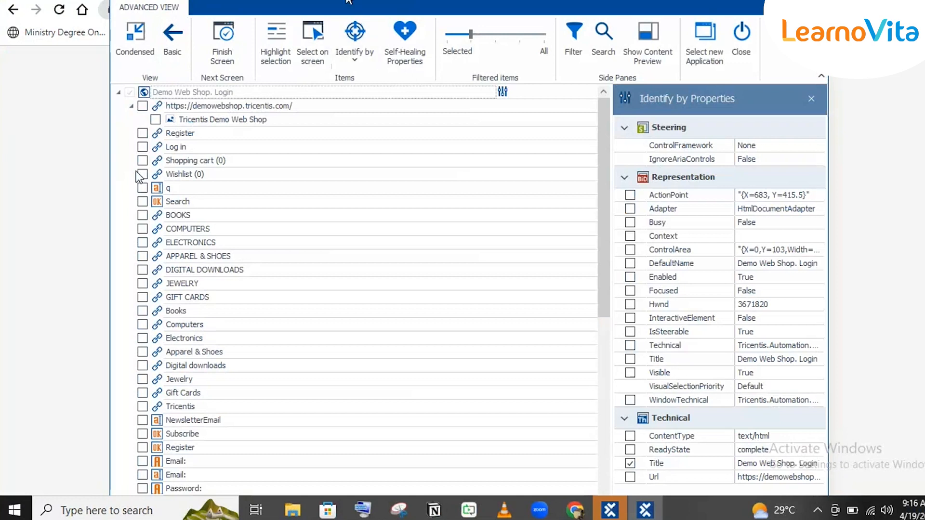
Step: Select the Email and Password input fields and their labels for the scan directly on the login page
drag(349, 1, 429, 22)
click(376, 53)
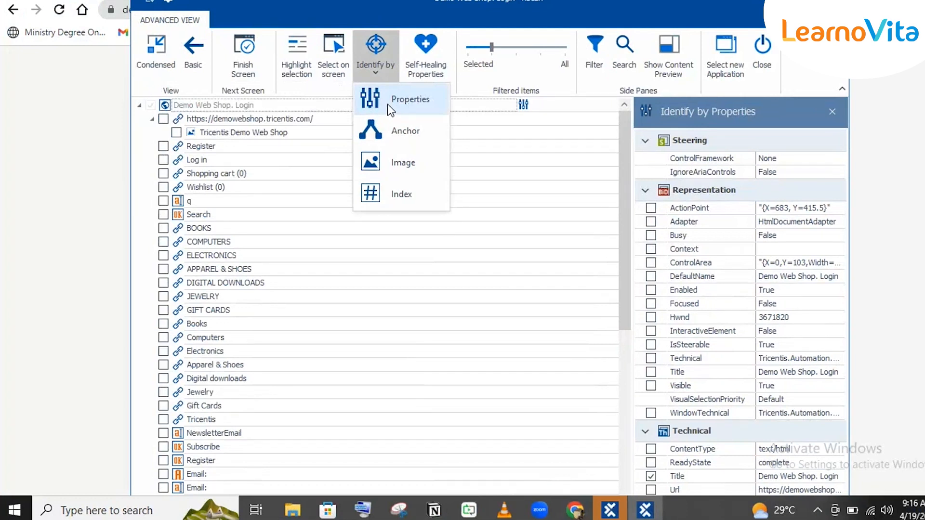
click(326, 63)
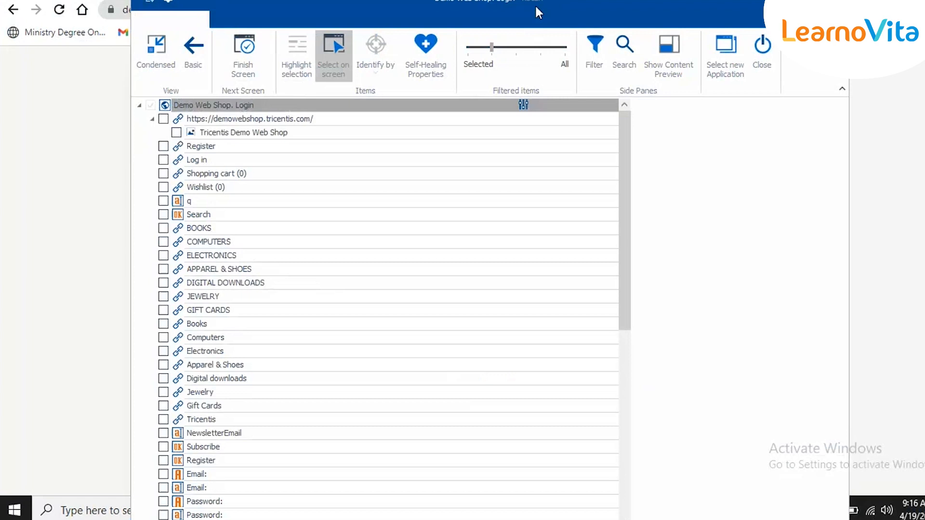
drag(536, 7, 246, 29)
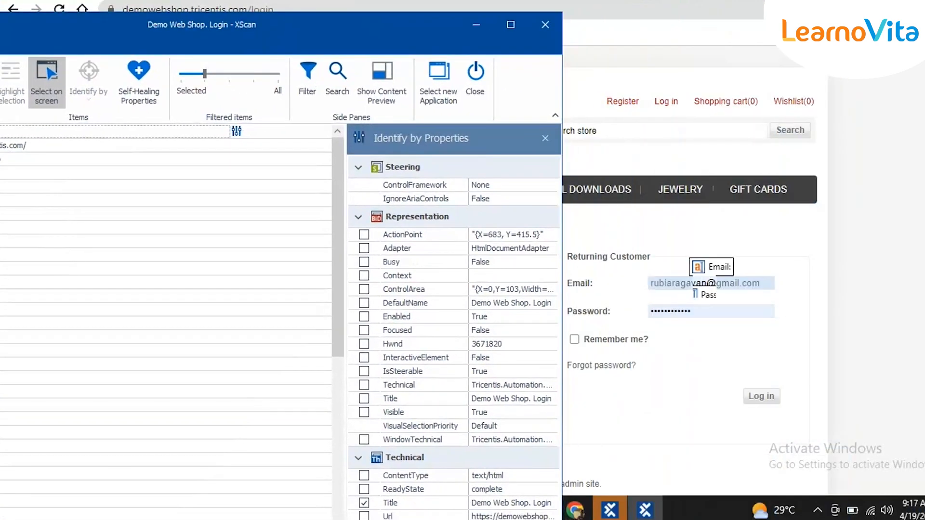
click(700, 284)
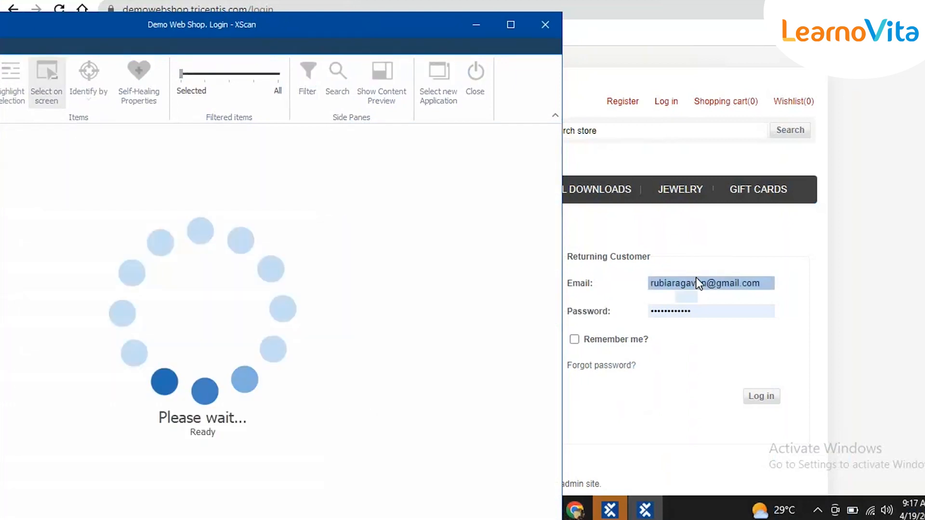
click(672, 321)
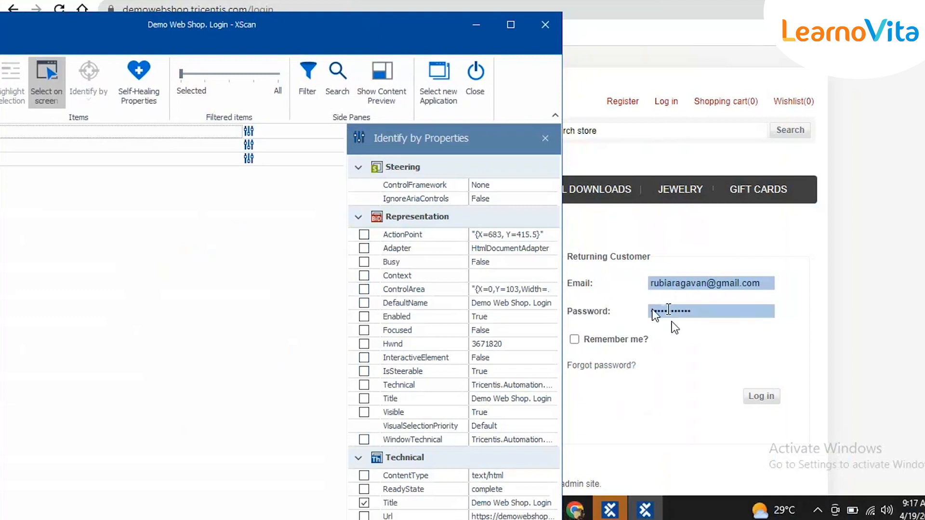
click(578, 283)
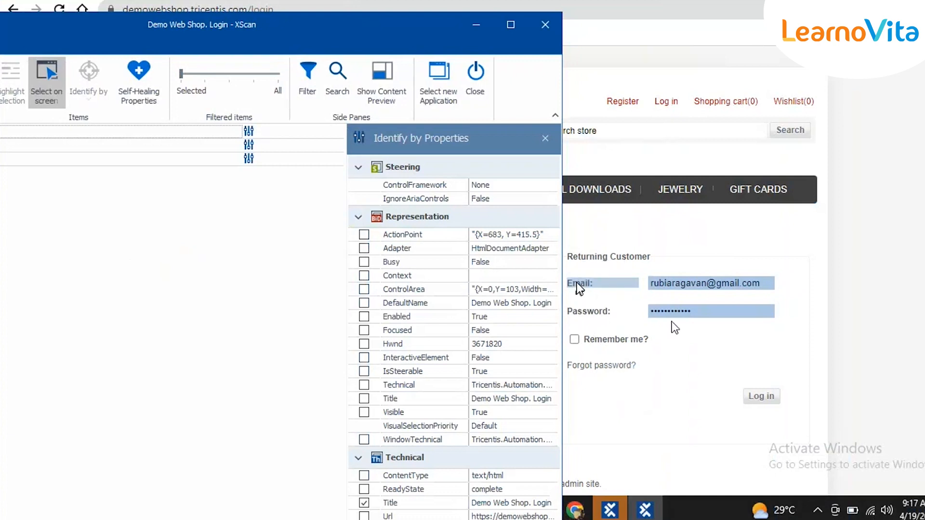
click(580, 311)
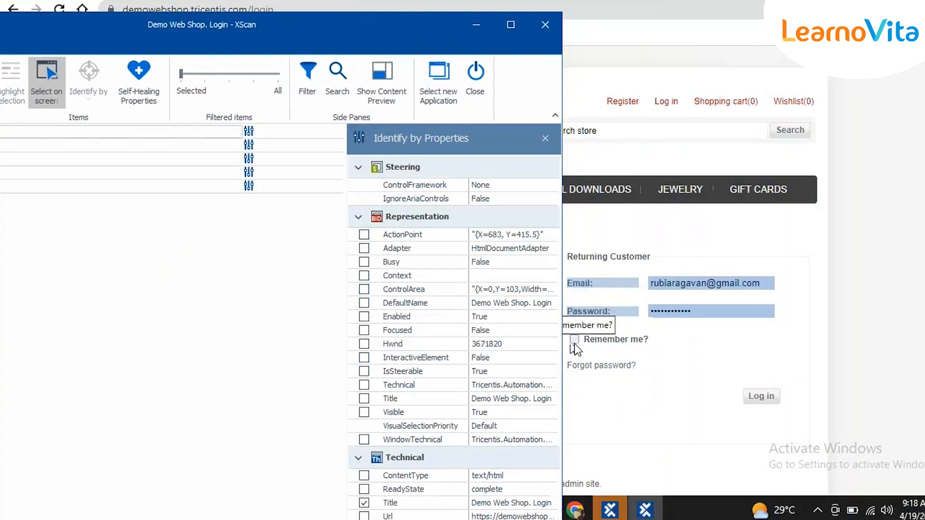
Step: Add the Remember me checkbox and label, the Forgot password link and the Log in button from the page, and end on-screen selection
drag(360, 25, 315, 270)
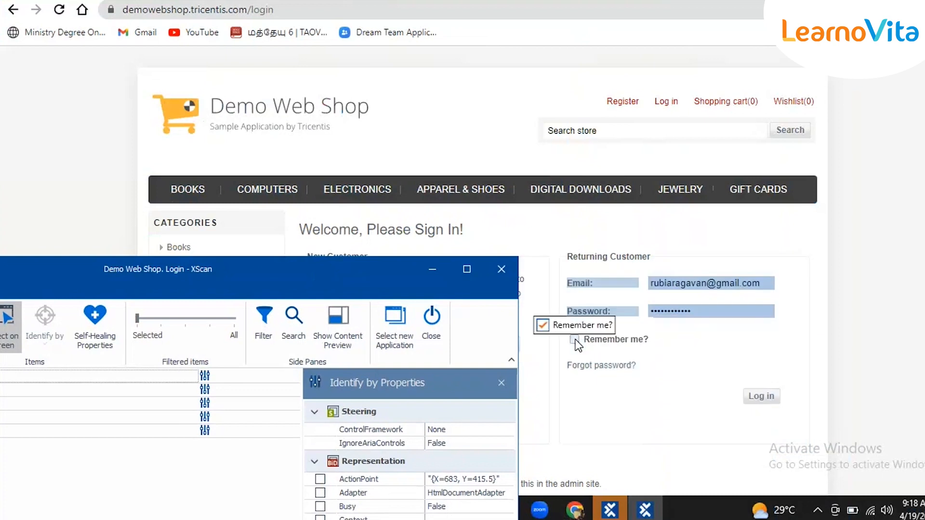
click(575, 340)
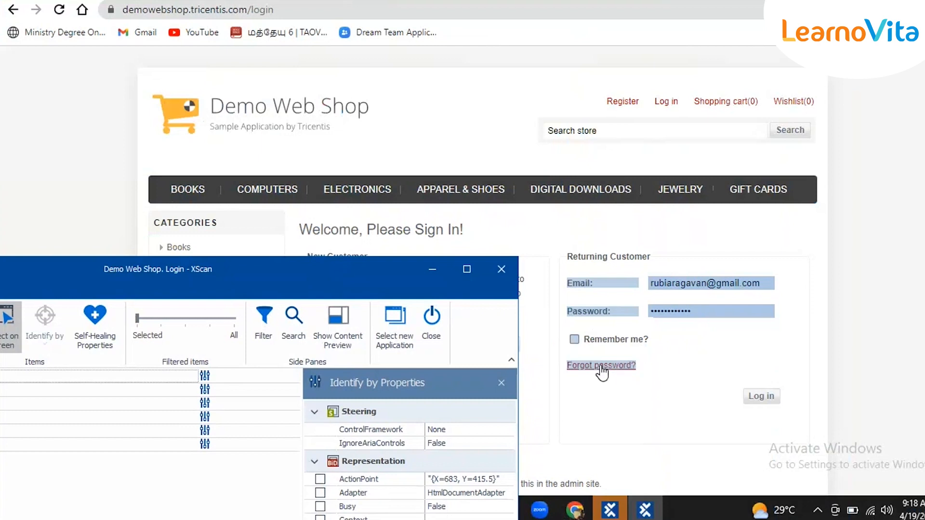
click(628, 337)
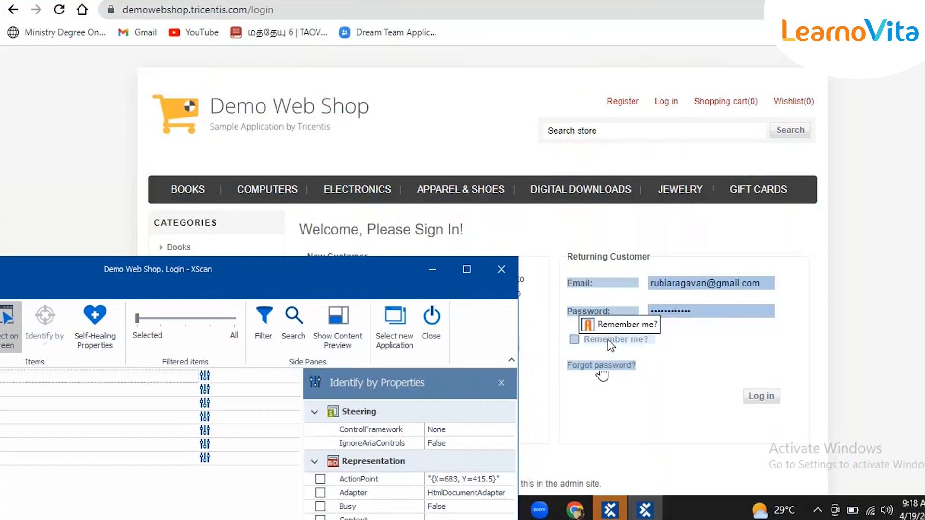
click(608, 340)
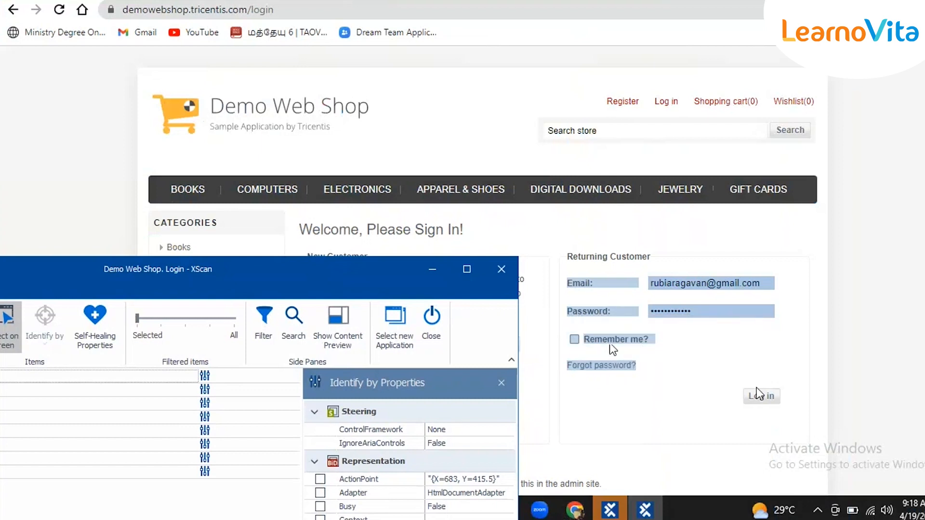
click(768, 397)
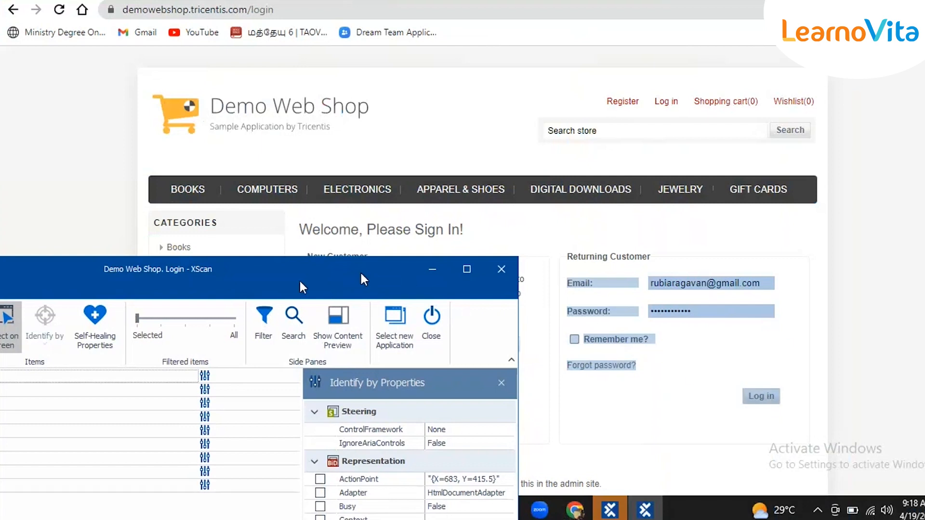
drag(301, 283, 625, 27)
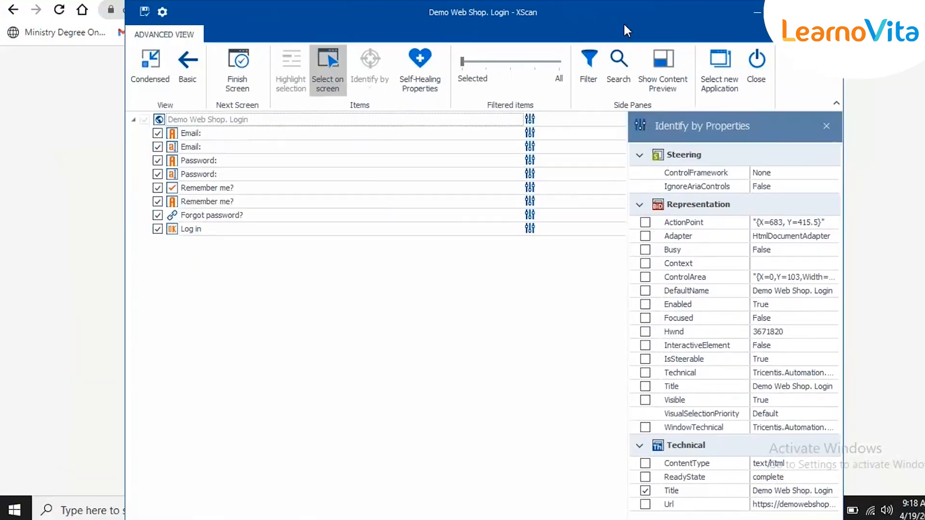
click(333, 72)
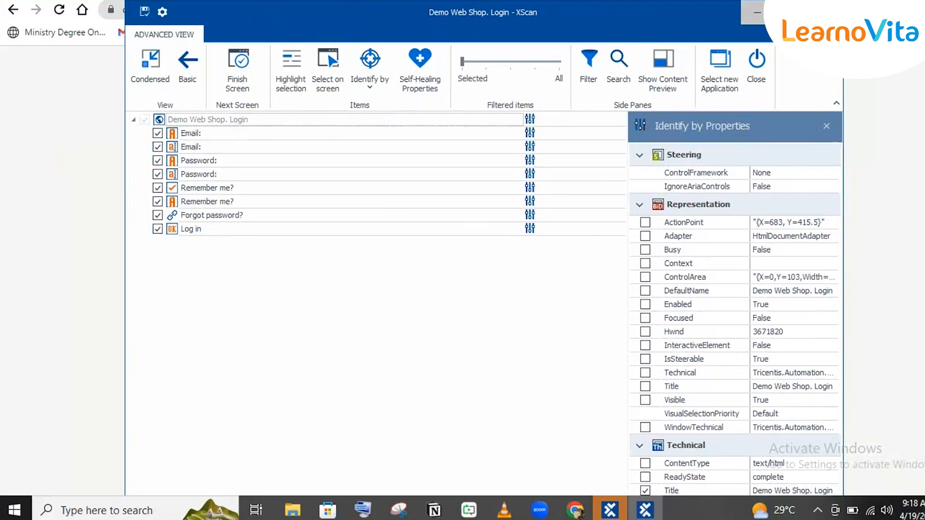
Step: Add the Demo Web Shop logo link to the scan by picking it on the login page
click(757, 12)
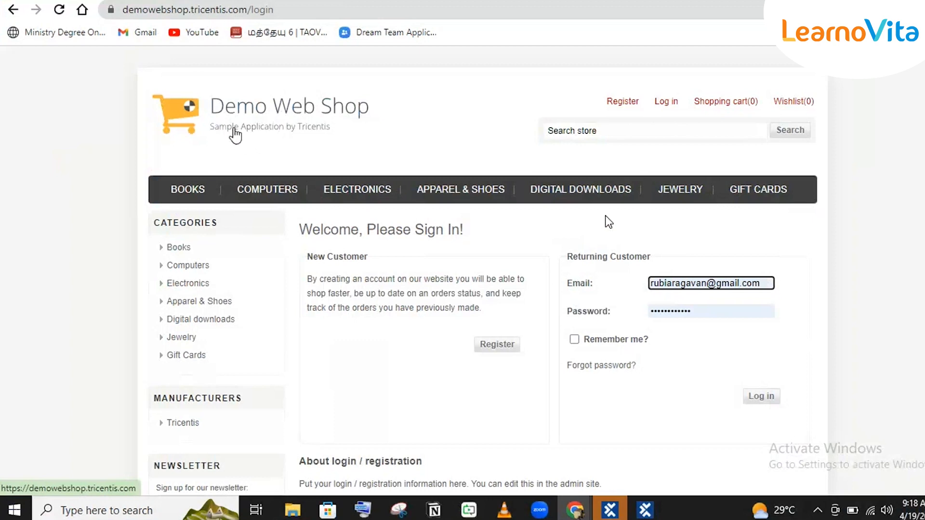
click(643, 509)
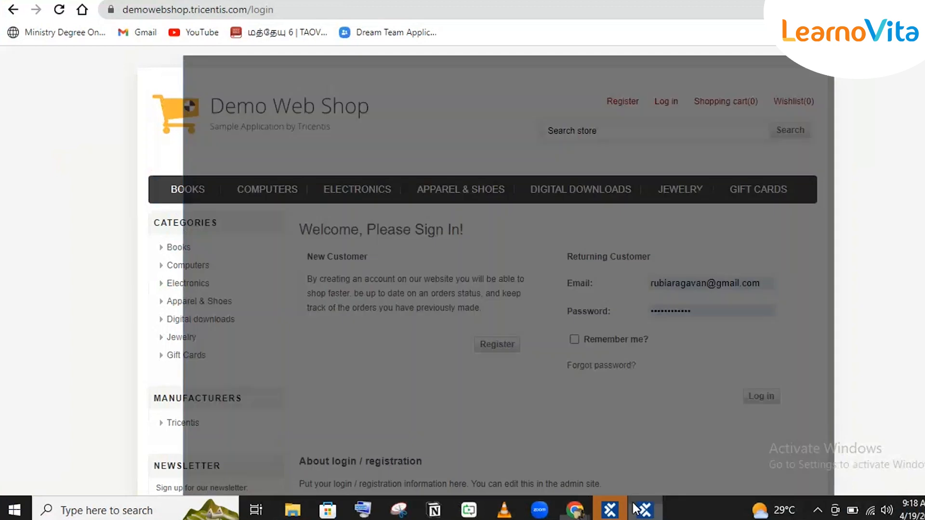
drag(305, 31, 576, 75)
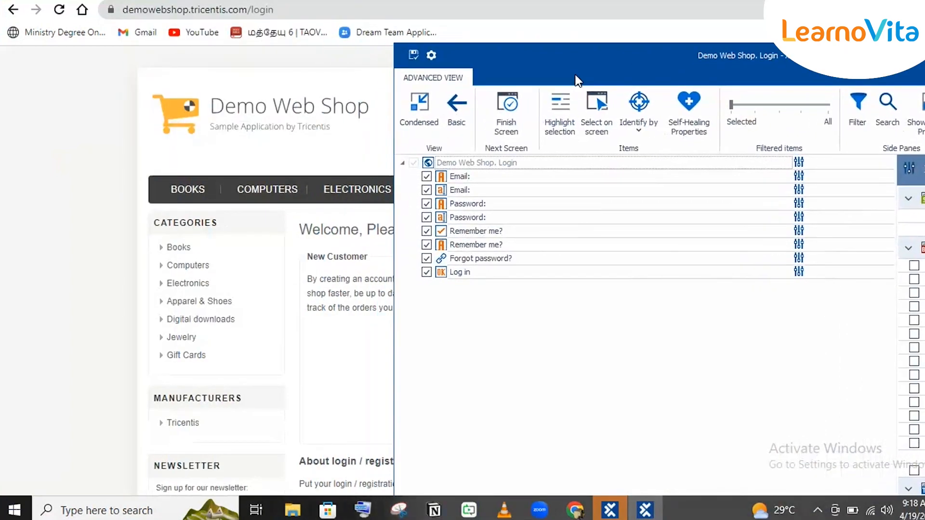
click(600, 129)
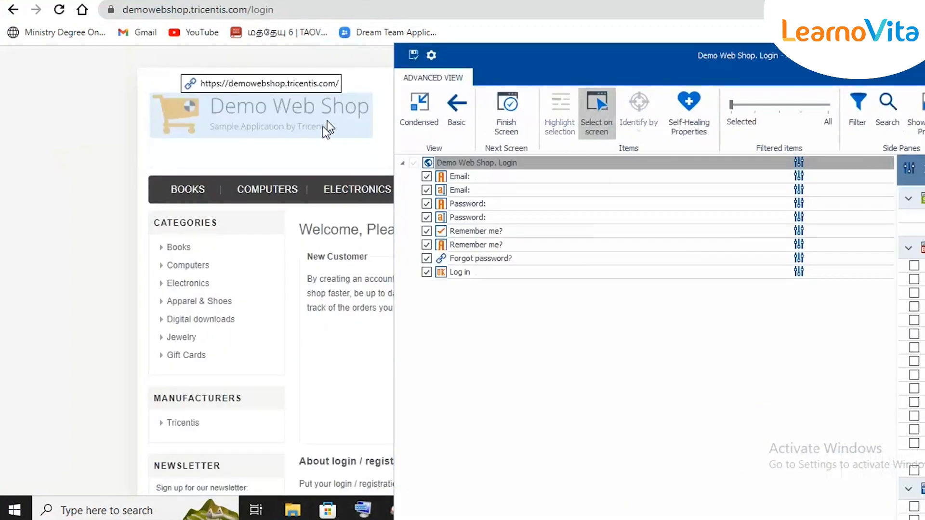
click(311, 129)
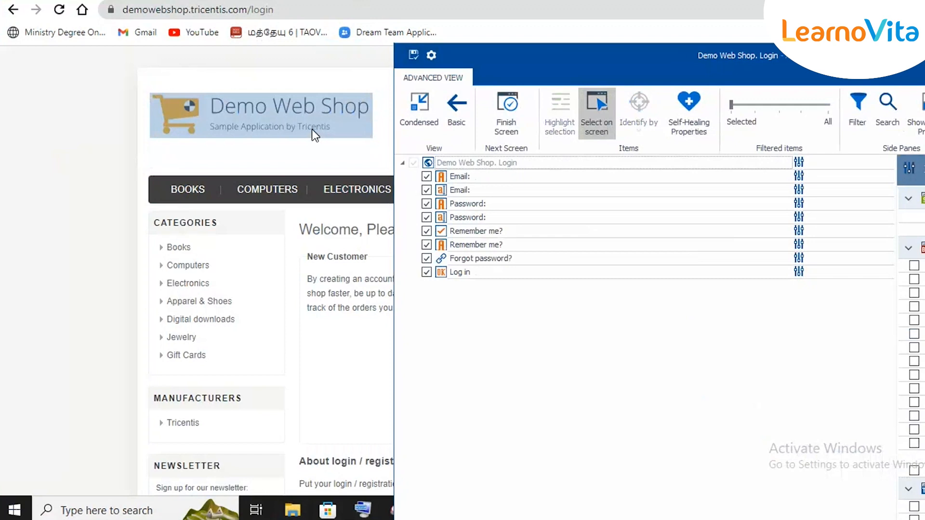
drag(669, 62, 406, 60)
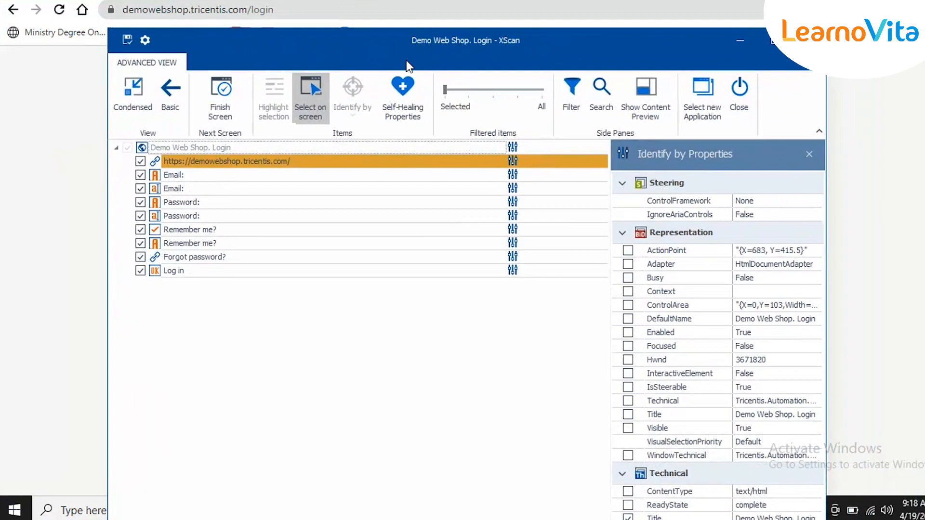
Step: Widen the item filter around the logo link, end on-screen selection, and highlight the Tricentis Demo Web Shop image on the page
click(248, 162)
click(523, 89)
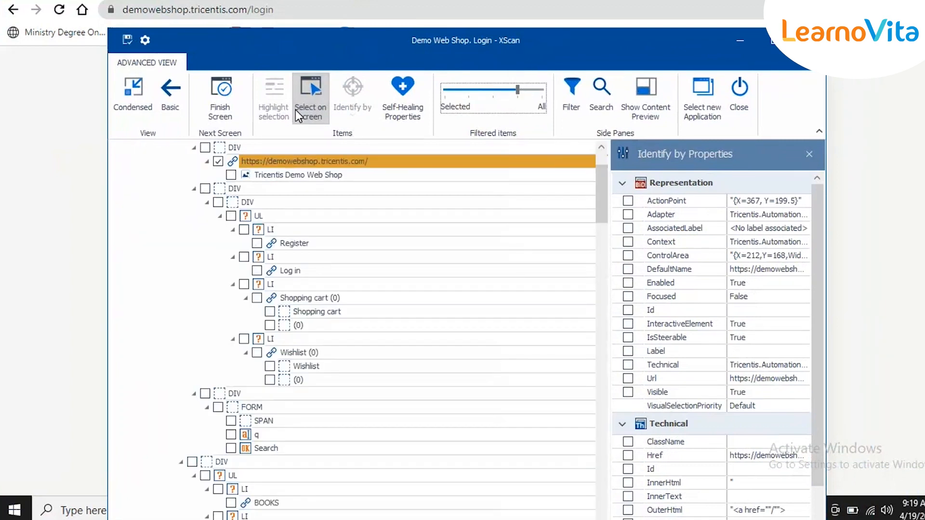
click(273, 172)
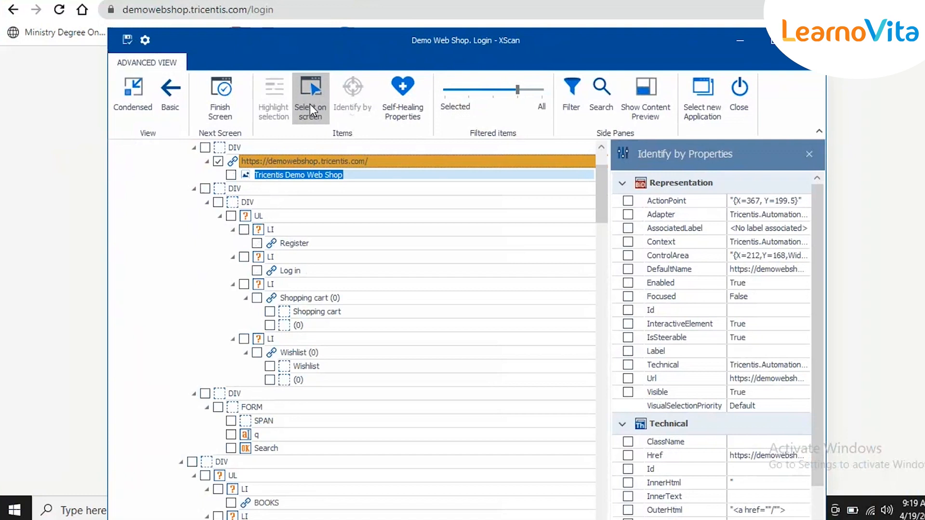
drag(305, 36, 525, 71)
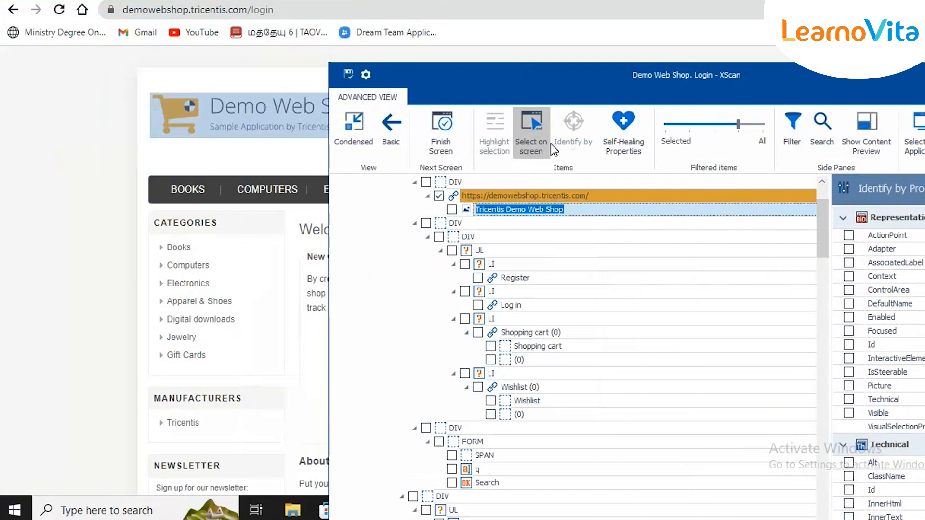
click(528, 143)
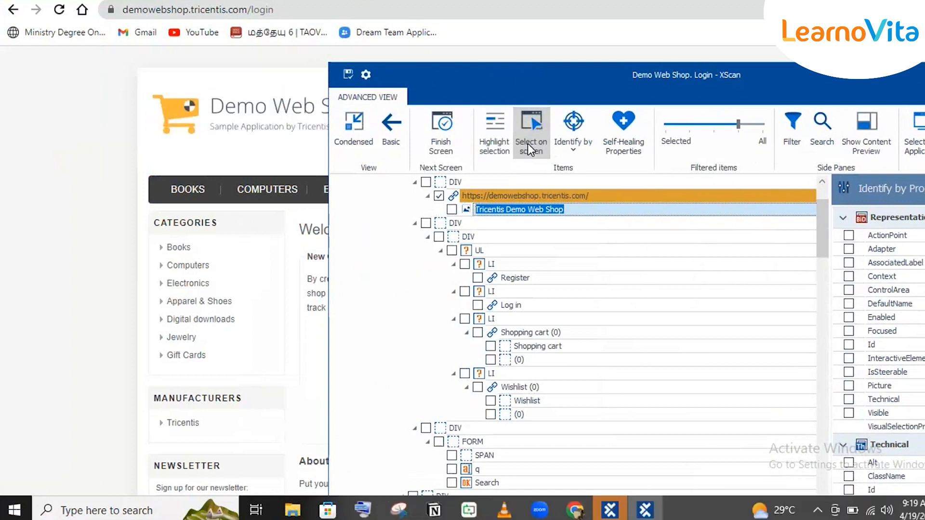
click(490, 132)
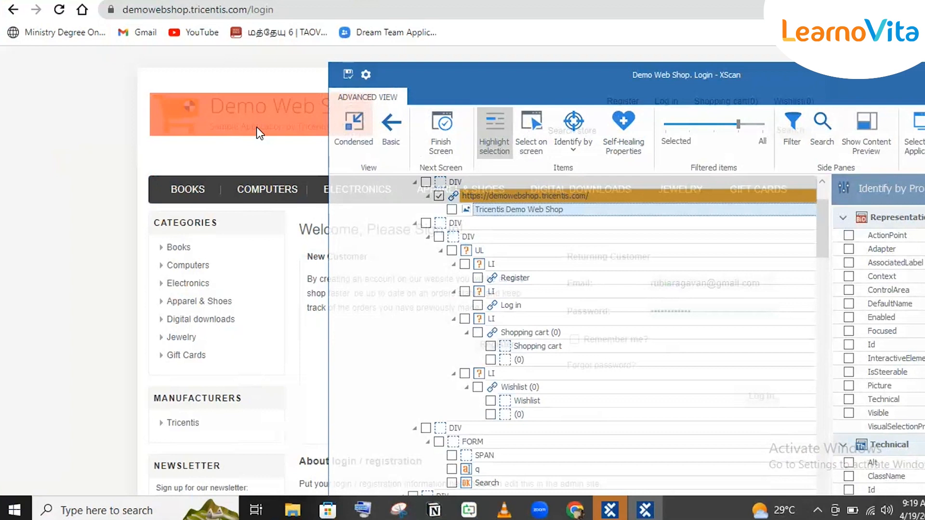
Step: Extend the filter to all items, turn off highlighting, and compare the logo entry with the web page
drag(515, 73, 583, 60)
drag(512, 74, 207, 1)
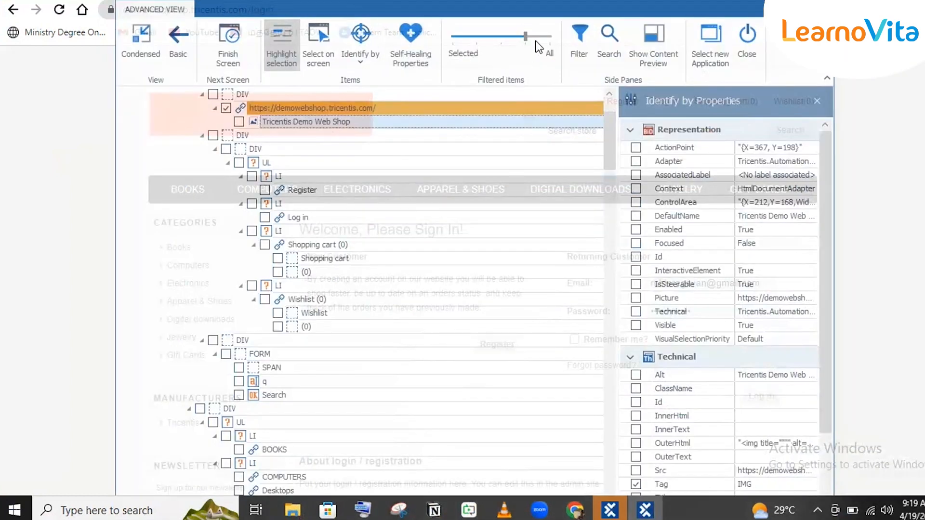
click(552, 38)
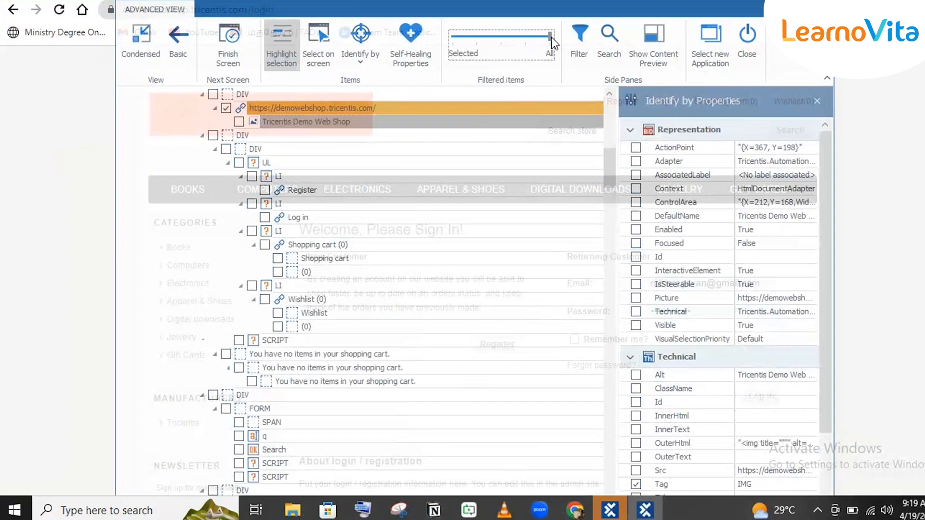
click(276, 43)
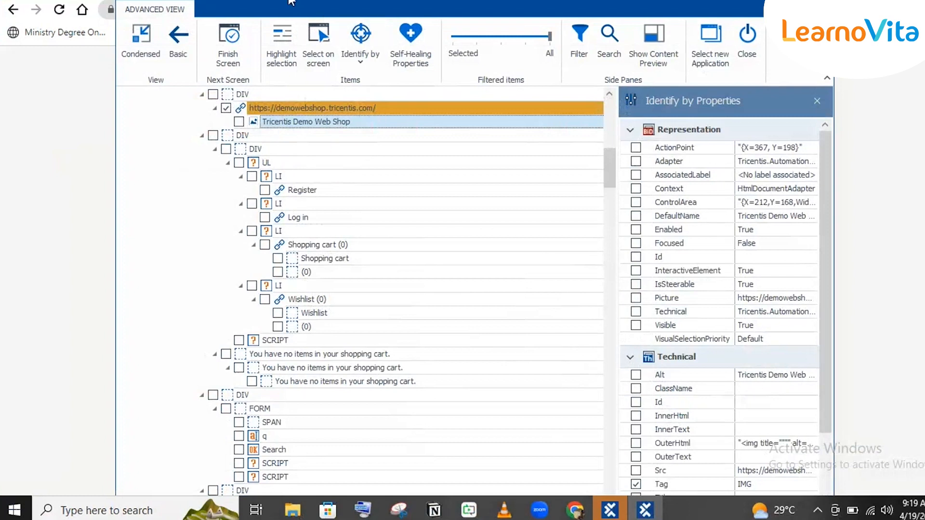
drag(288, 1, 530, 72)
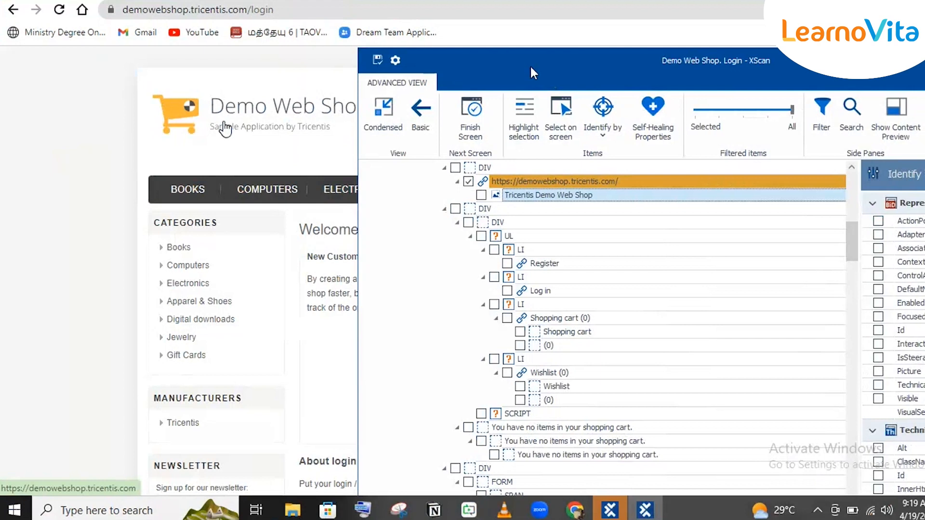
drag(490, 62, 288, 3)
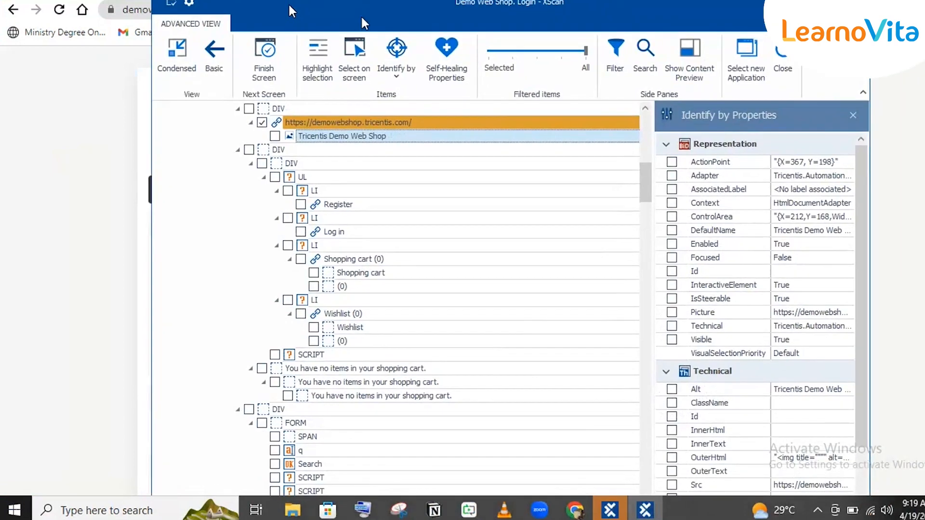
Step: Deselect the demowebshop.tricentis.com logo link, filter the list to selected items only, and maximize the XScan window
click(322, 129)
double_click(336, 141)
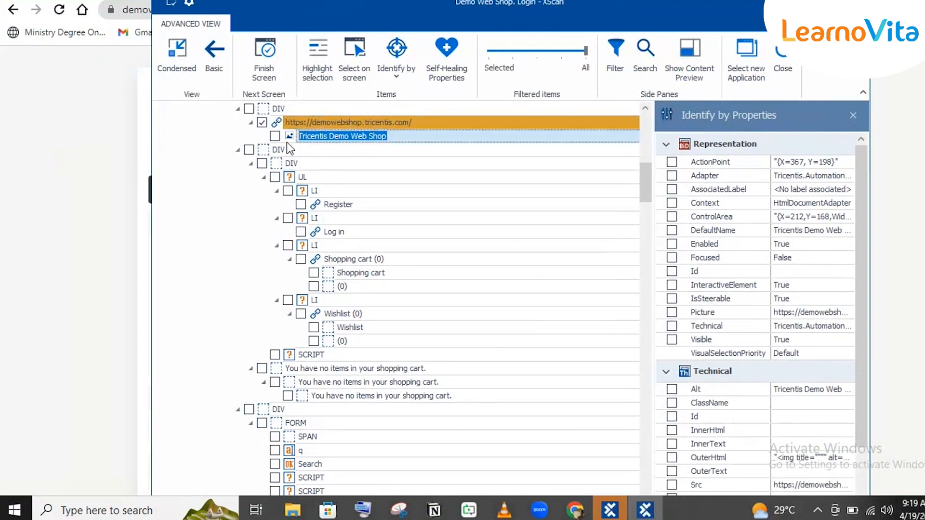
click(261, 122)
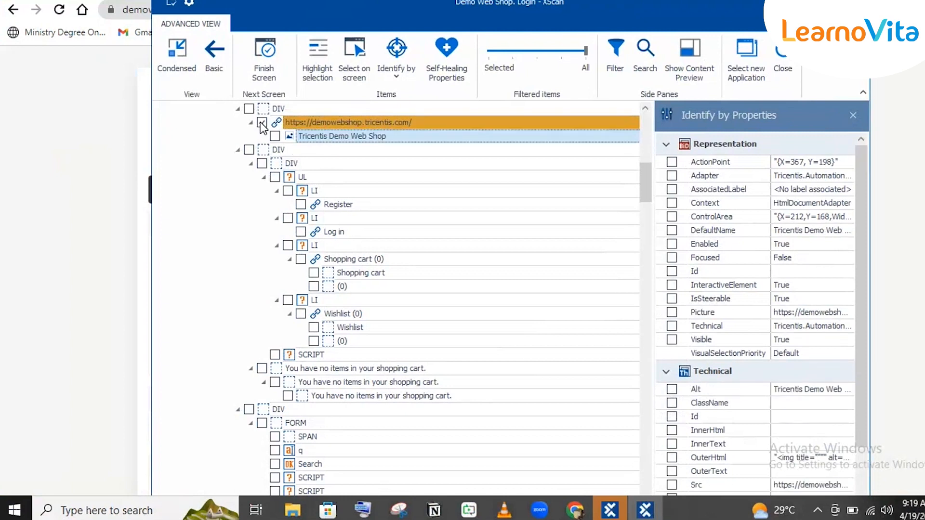
click(497, 49)
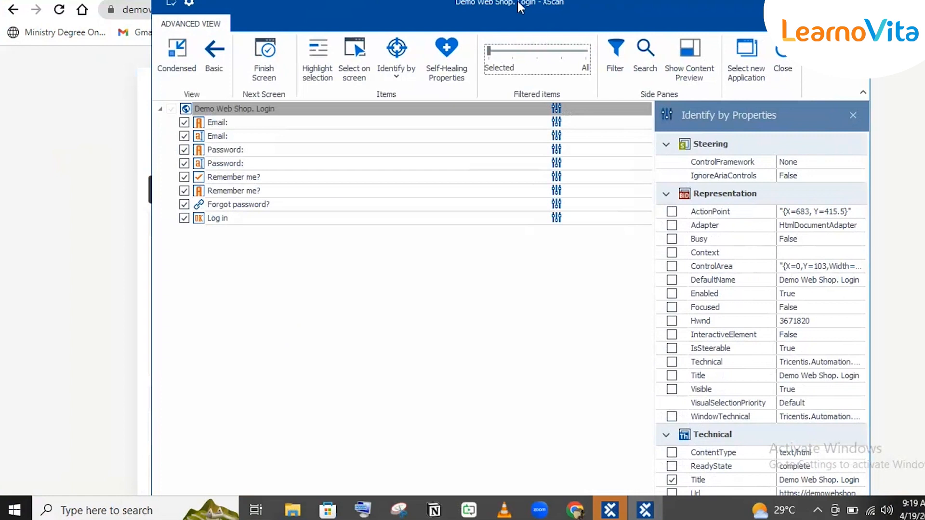
double_click(288, 109)
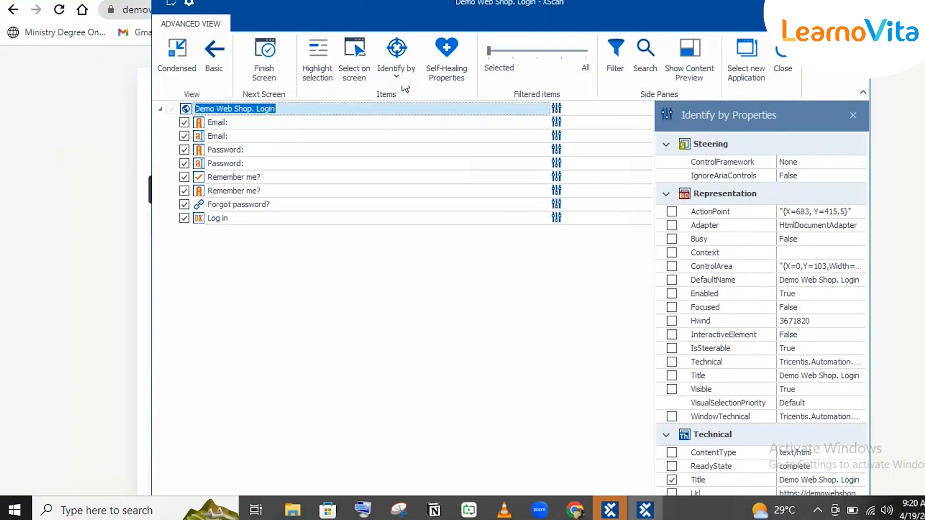
double_click(393, 2)
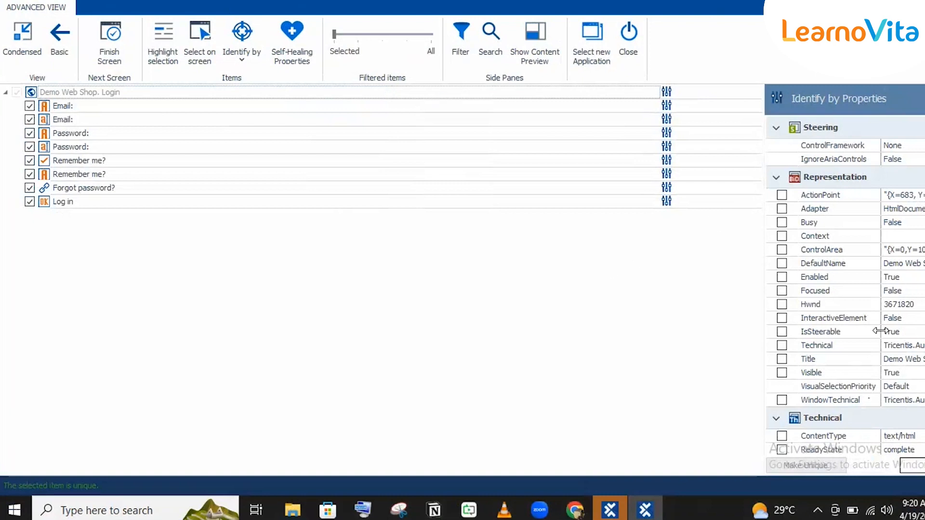
Step: Examine the identification properties of the Demo Web Shop login page, the Email label, and the Email text box
scroll(846, 270, down, 1)
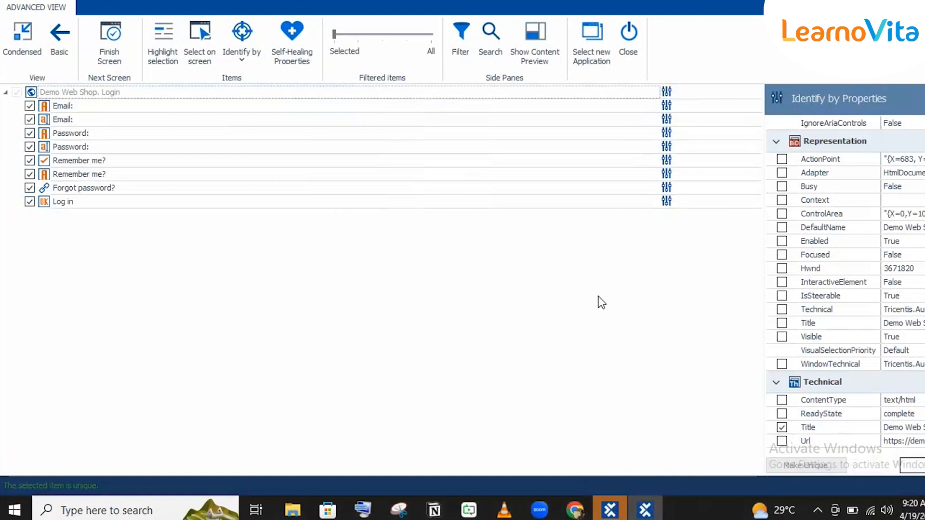
click(215, 106)
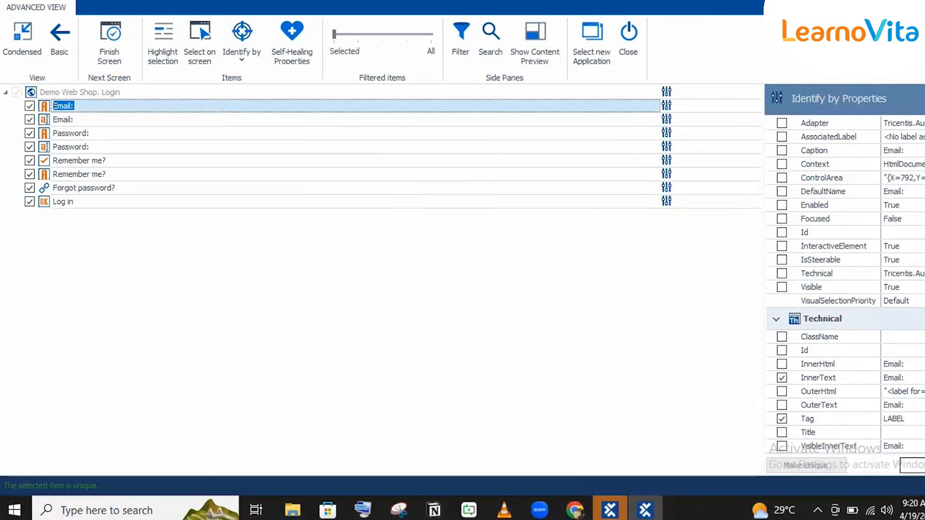
scroll(765, 311, down, 1)
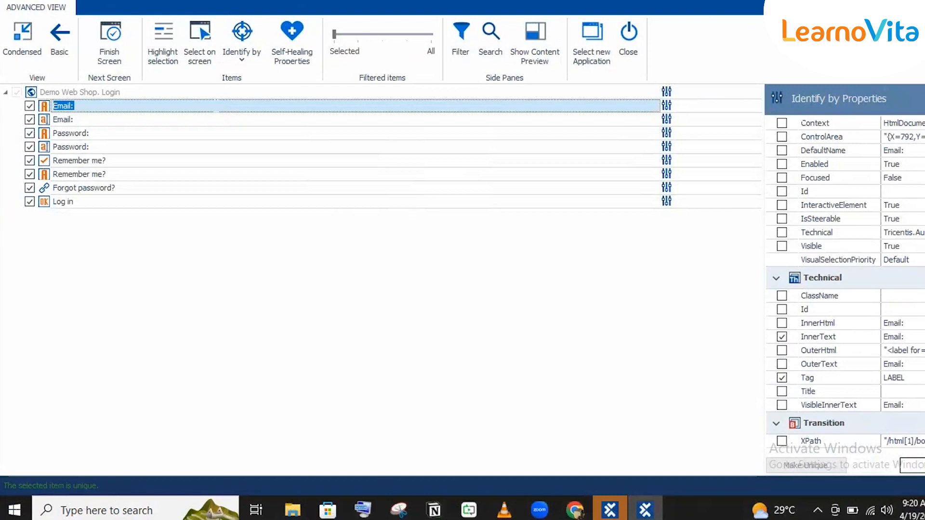
click(920, 1)
drag(481, 6, 476, 3)
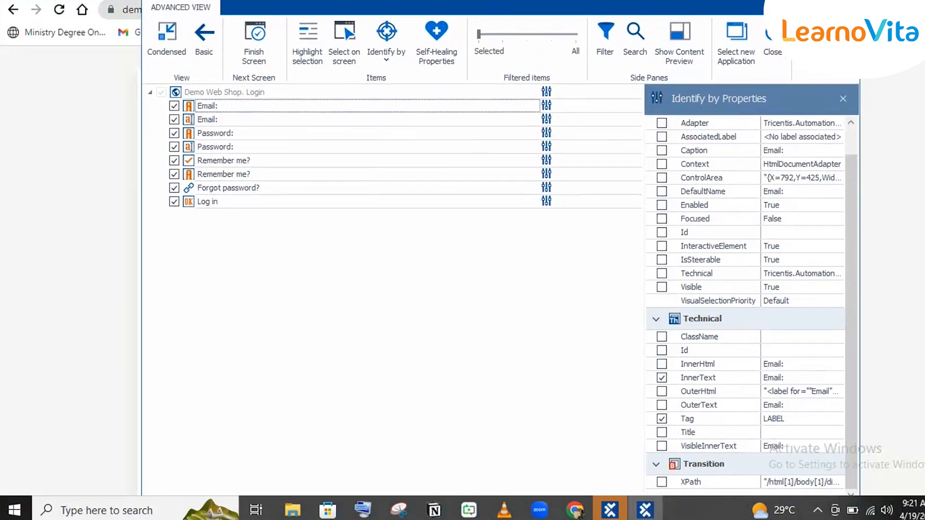
double_click(476, 1)
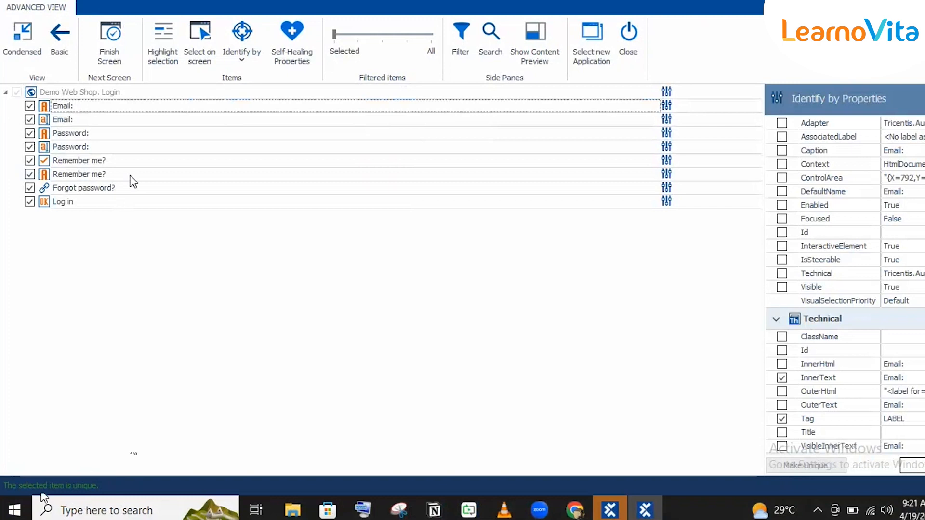
click(104, 125)
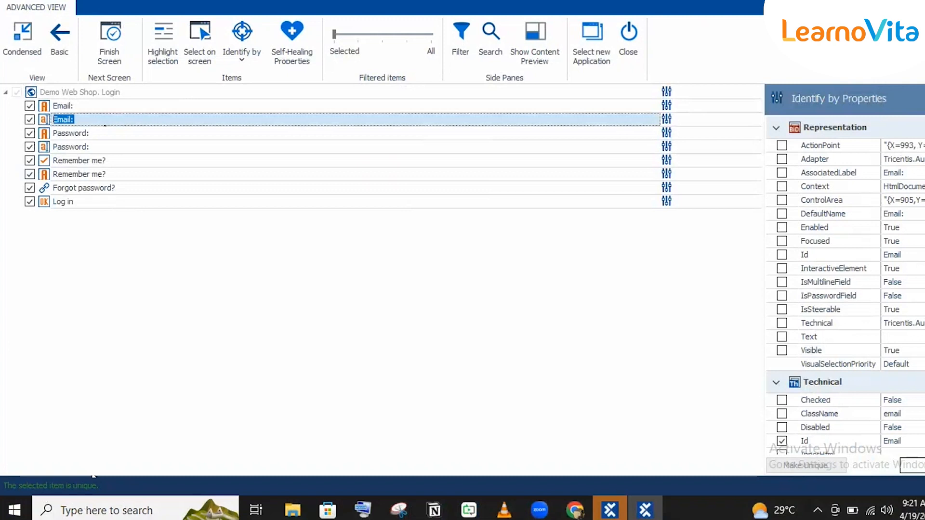
scroll(878, 90, down, 5)
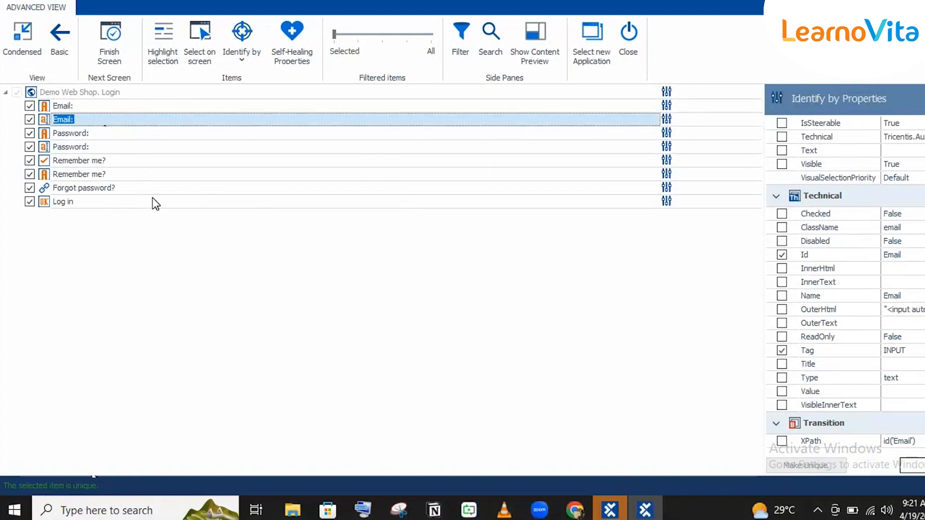
Step: Remove InnerText from the identifying properties of the Remember me? label and view the available identification methods
click(97, 176)
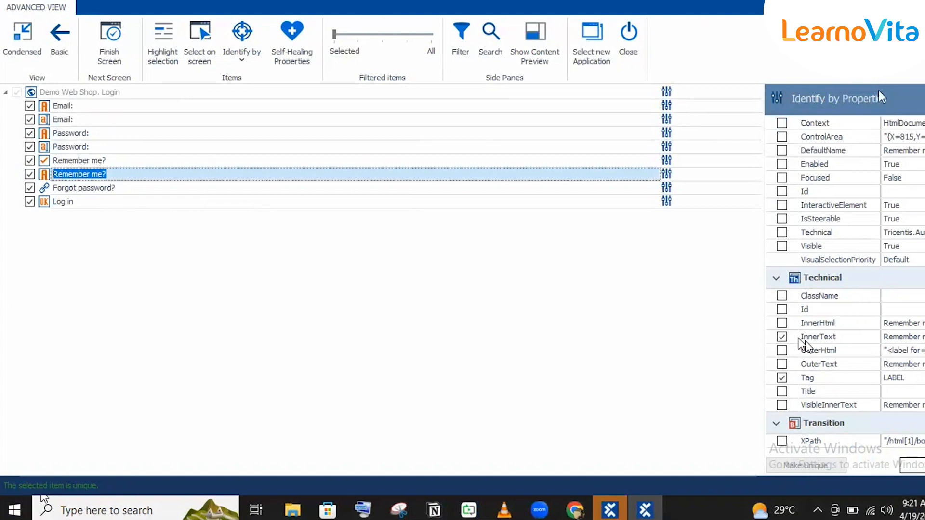
click(781, 337)
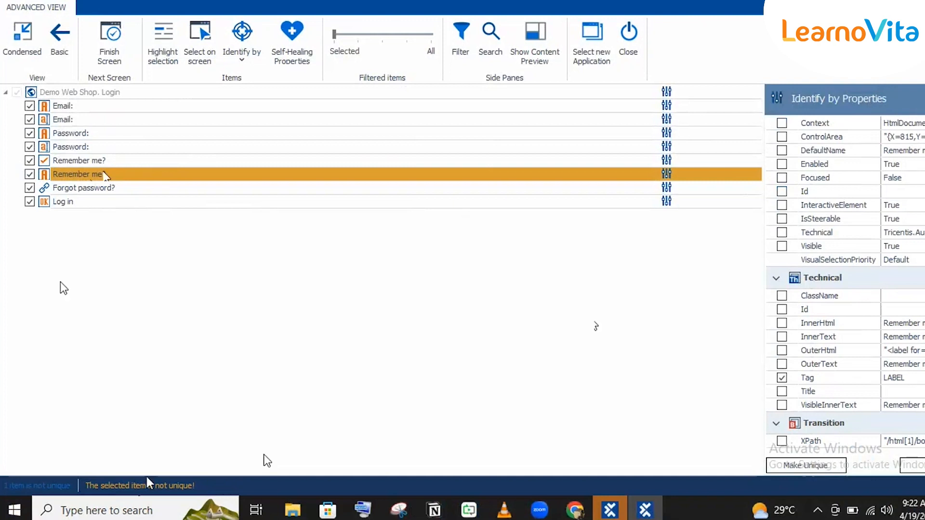
click(232, 67)
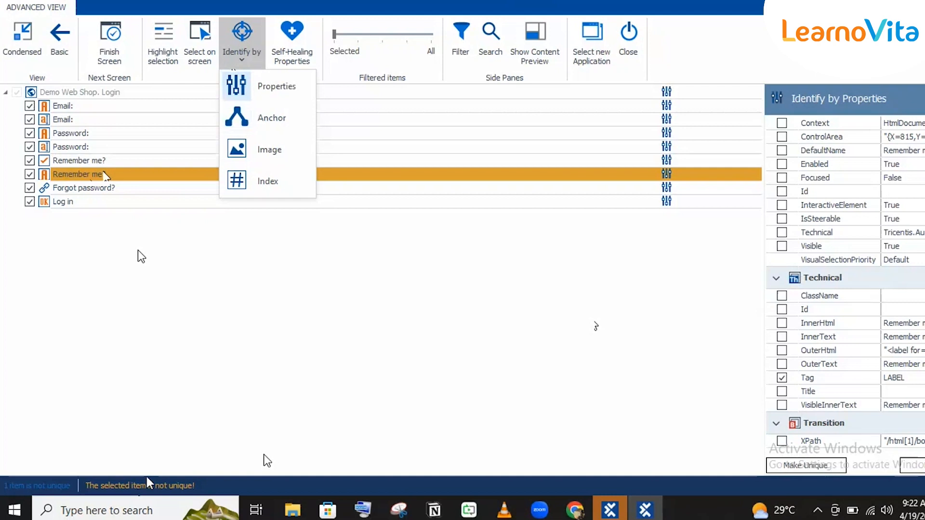
click(225, 96)
click(249, 63)
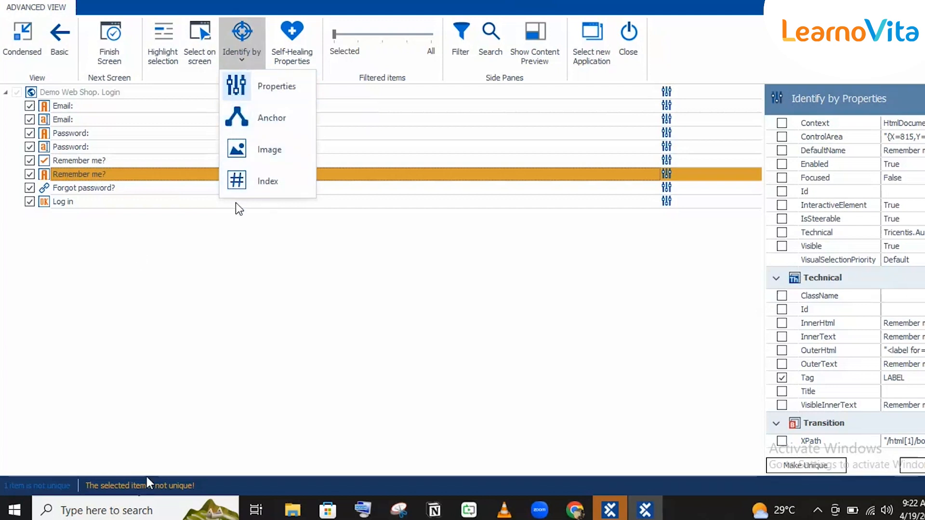
click(138, 280)
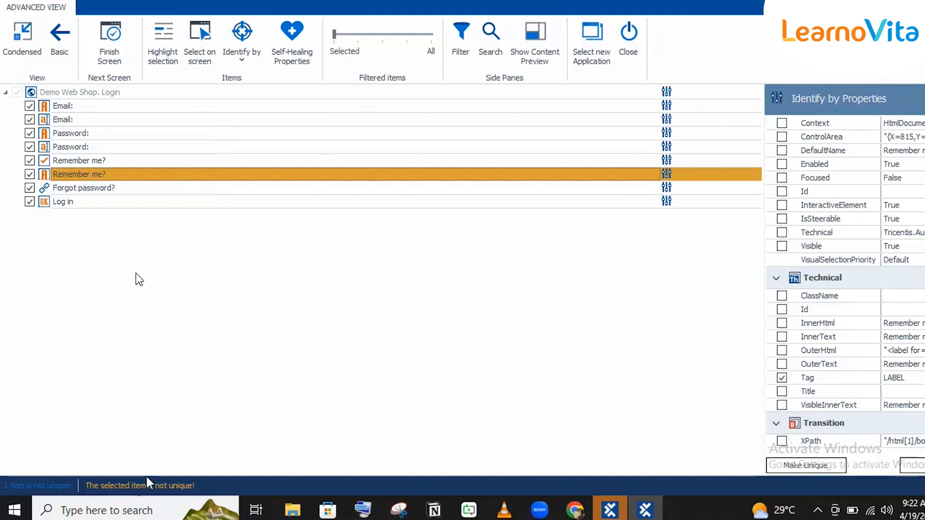
Step: Review the Remember me? label's properties, check its DefaultName value, and add DefaultName as an identifying property
click(115, 174)
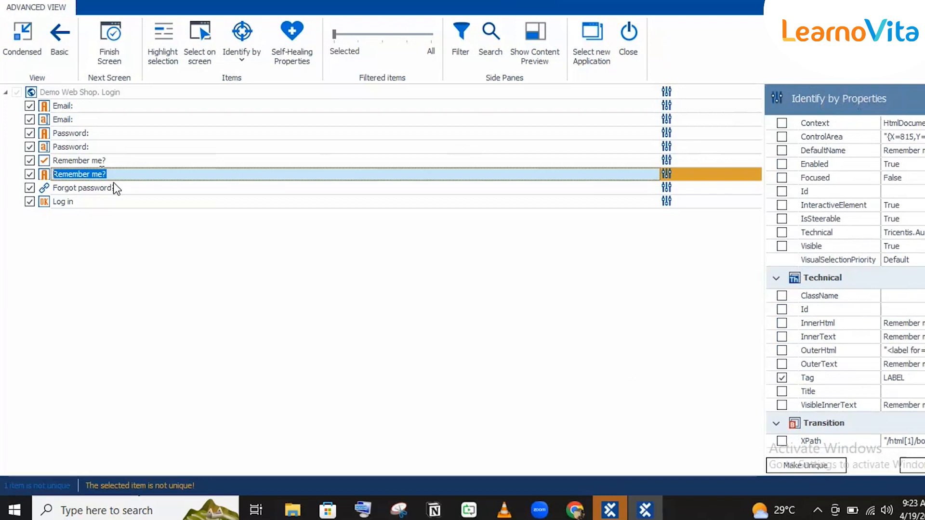
scroll(846, 284, up, 3)
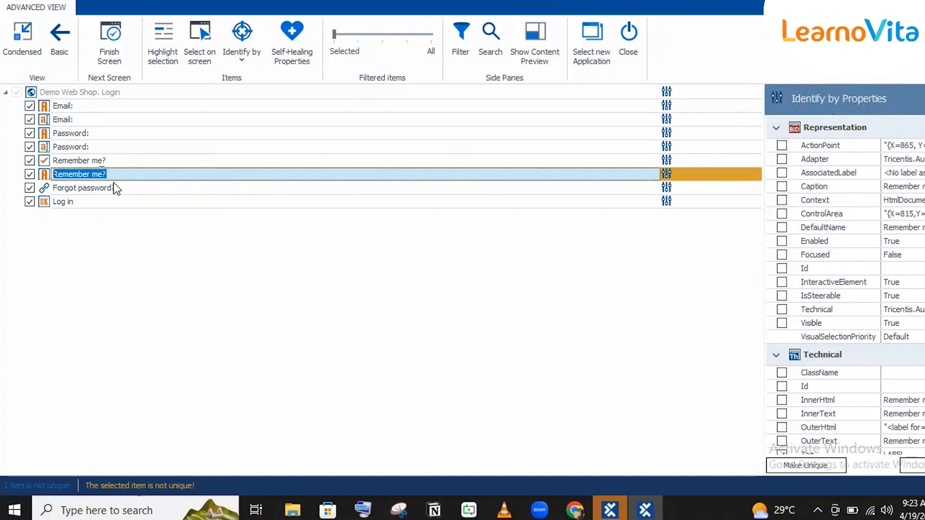
scroll(848, 289, down, 2)
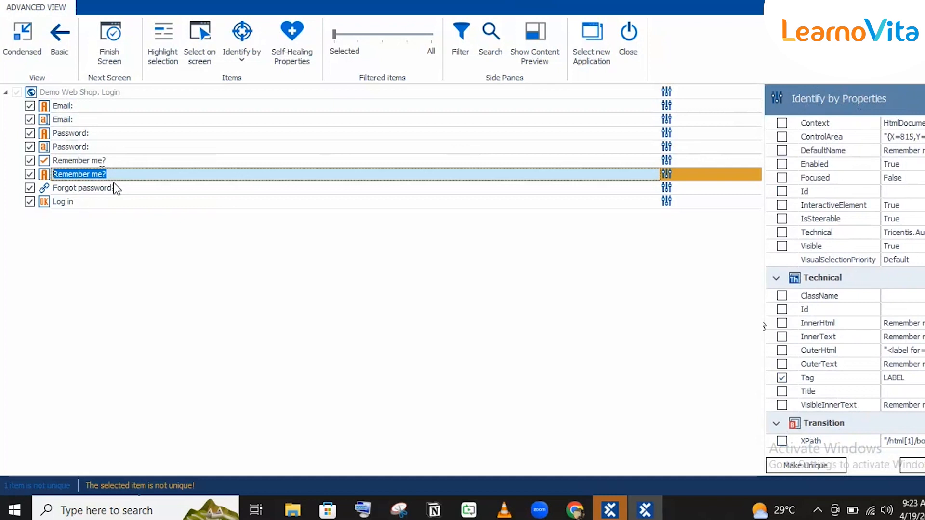
scroll(849, 218, up, 3)
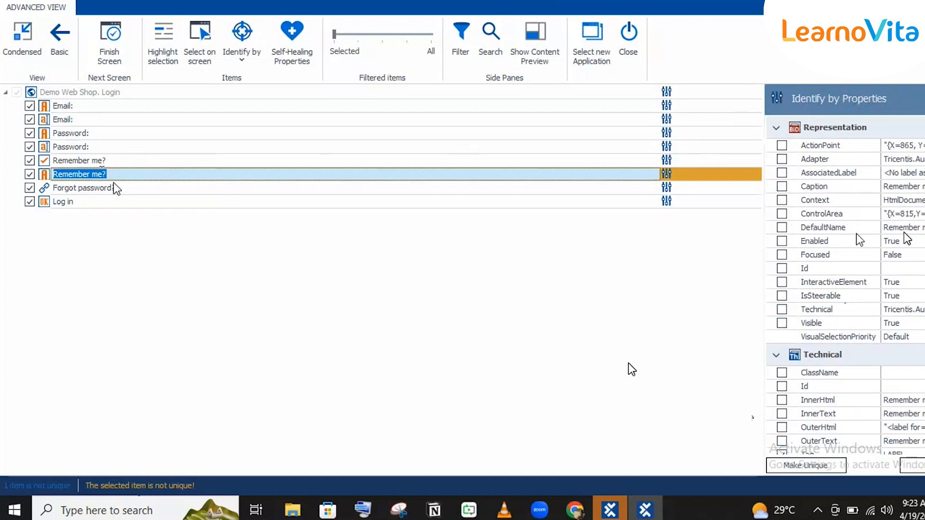
click(920, 226)
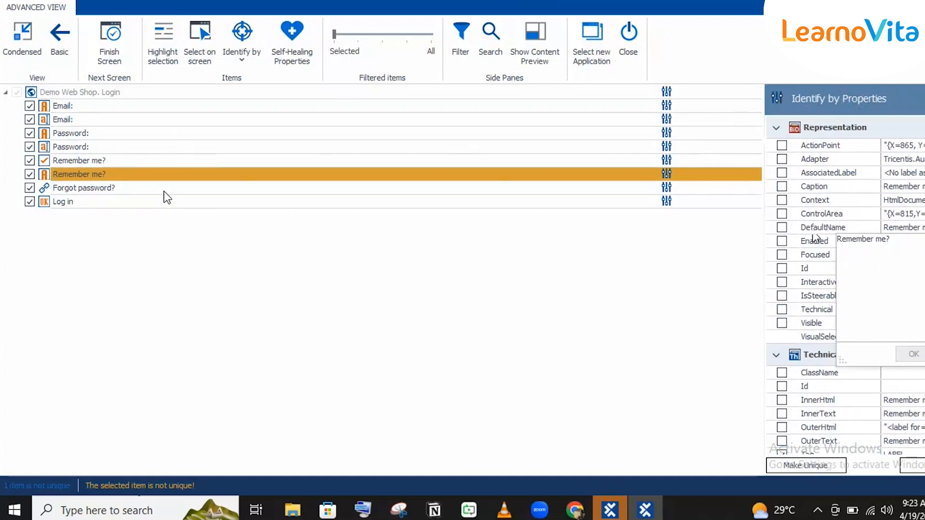
click(218, 232)
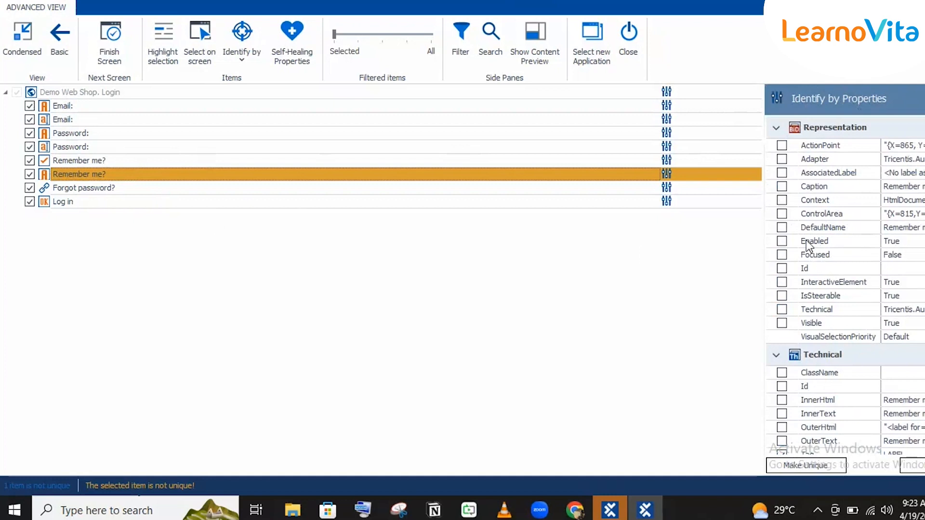
click(785, 227)
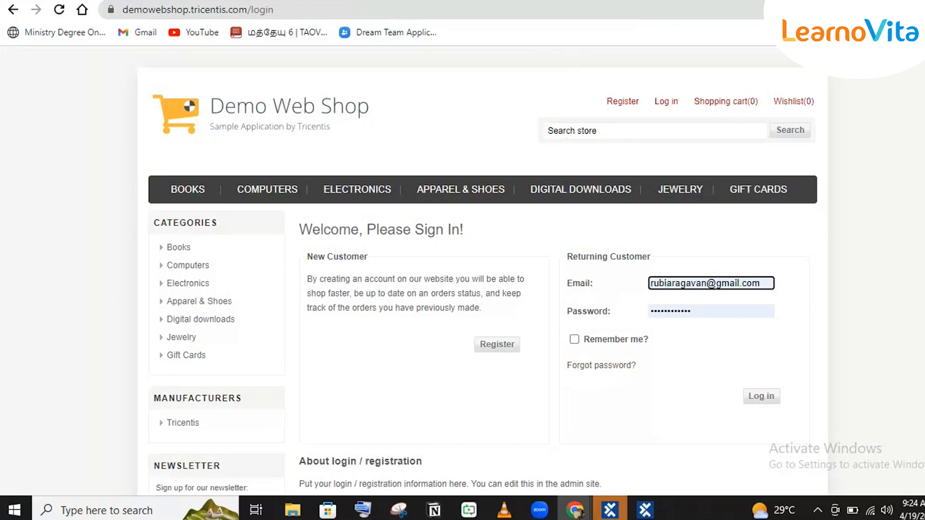
Step: Switch back to XScan and review the Remember me? label's properties, moving the restored window to view the full pane before maximizing it
click(649, 514)
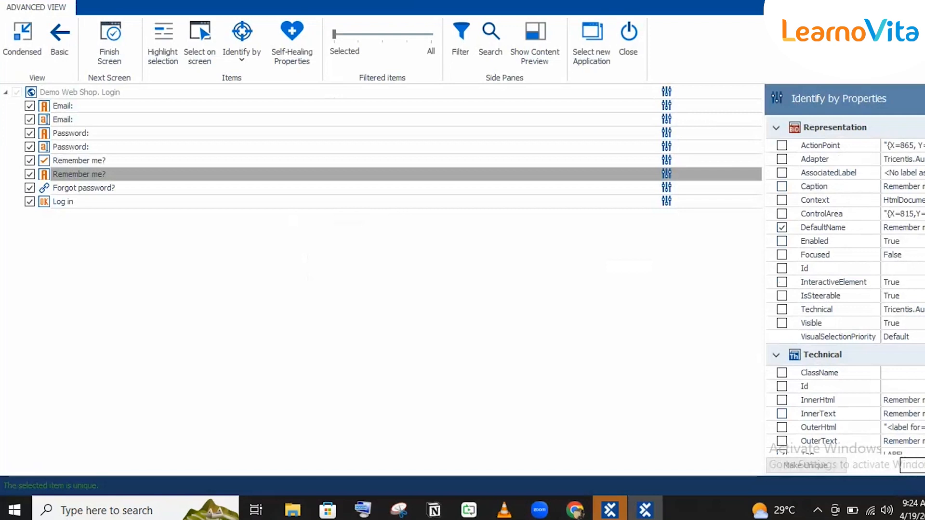
scroll(845, 284, down, 1)
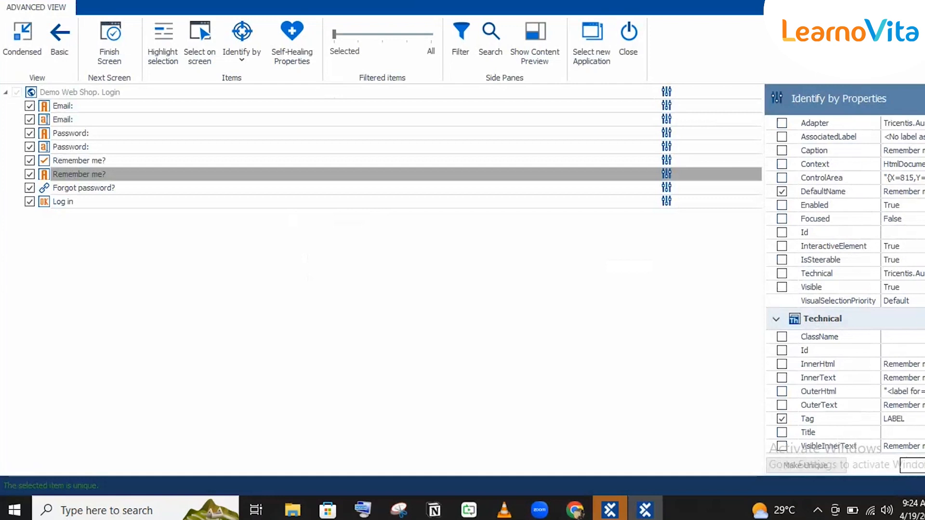
scroll(797, 201, down, 1)
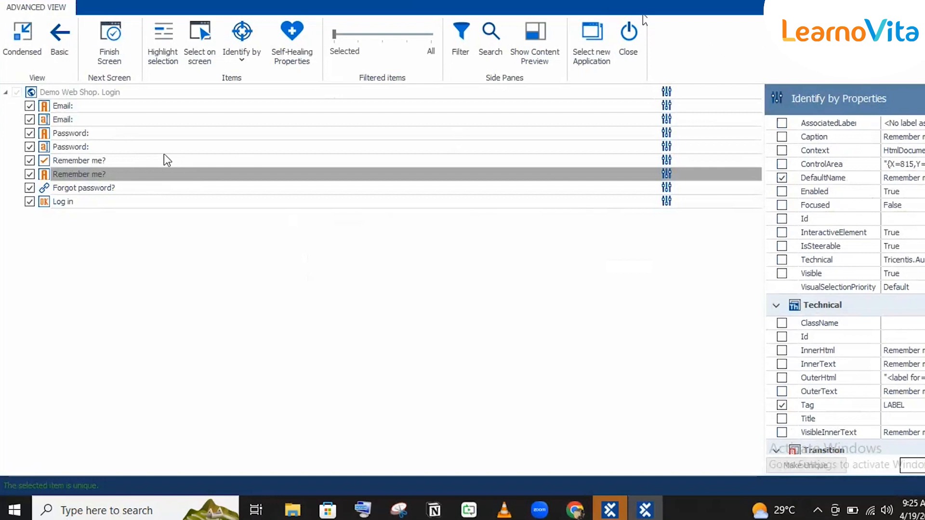
click(918, 6)
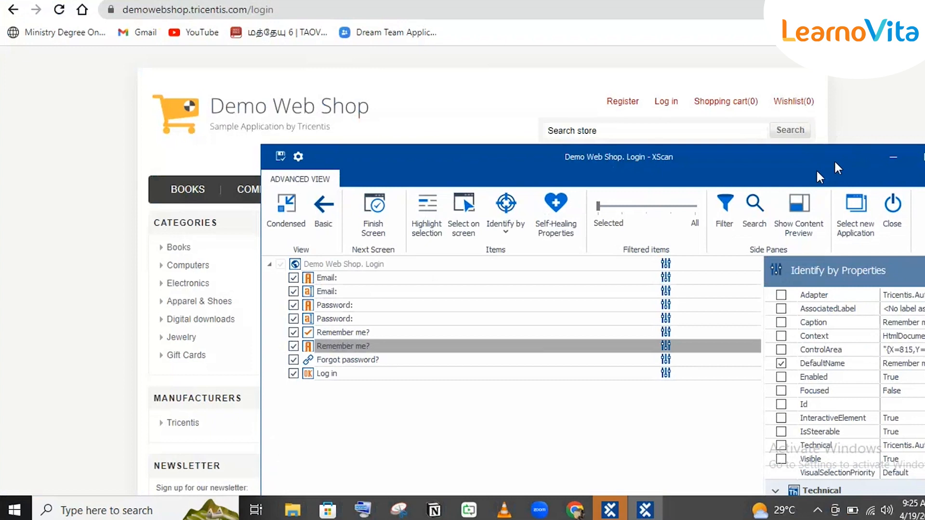
drag(786, 156, 710, 15)
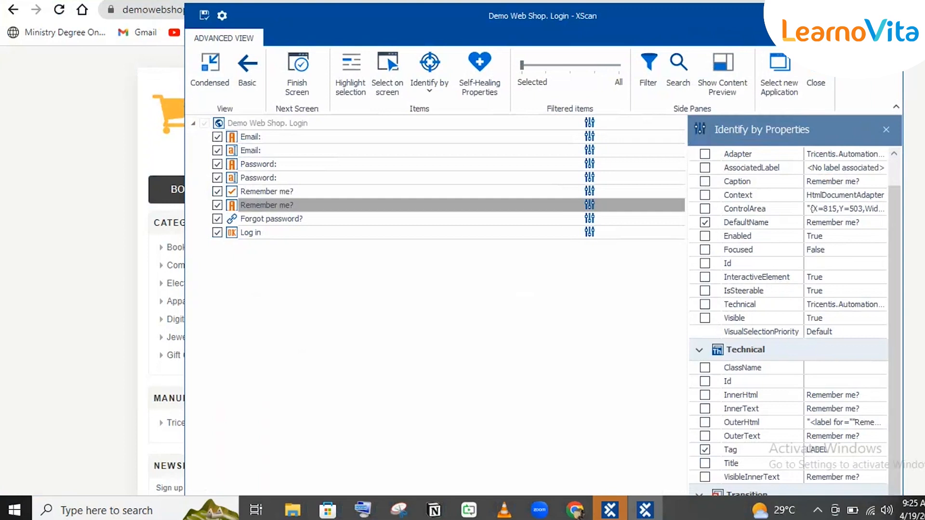
click(867, 14)
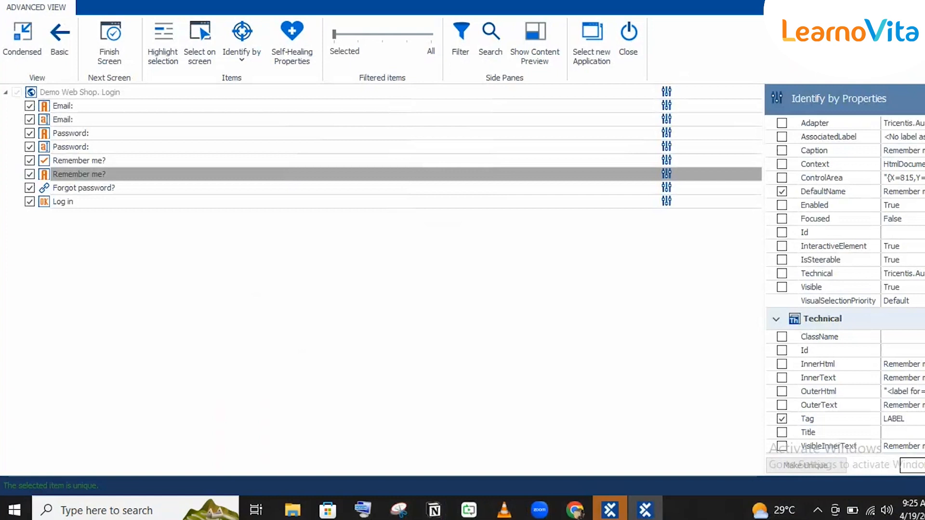
Step: Inspect the ClassName and OuterHtml values of the Remember me? label
scroll(846, 287, up, 2)
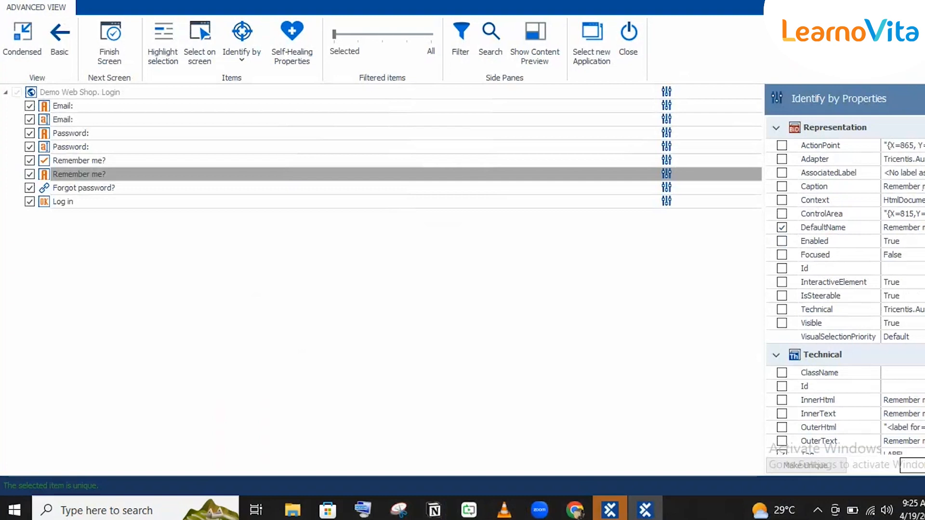
scroll(845, 284, down, 3)
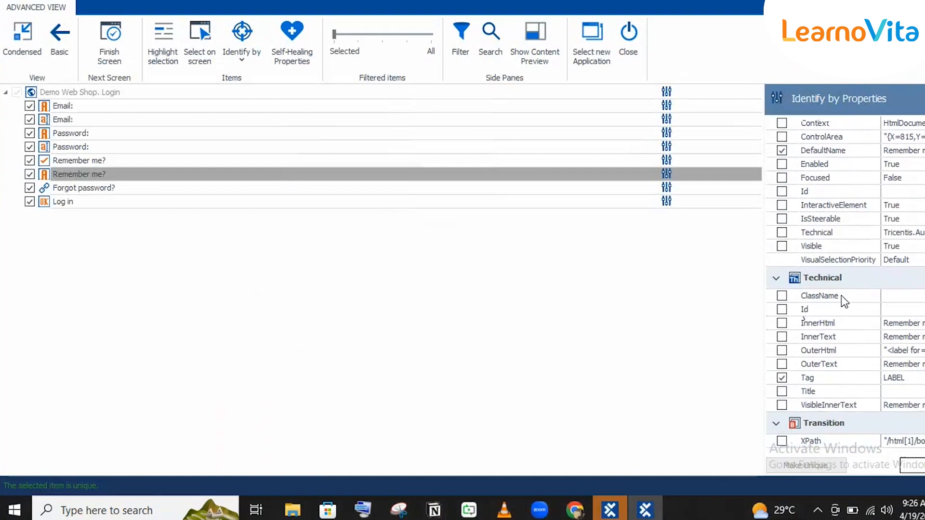
click(920, 296)
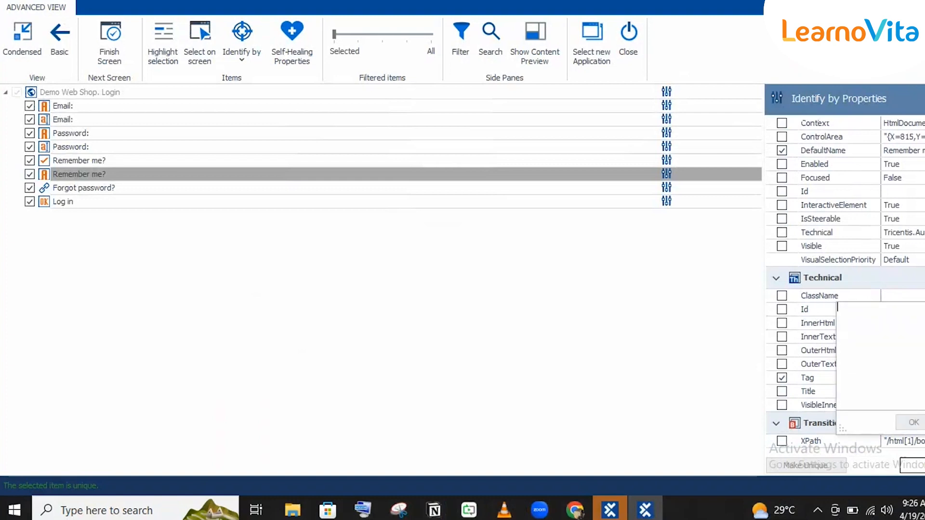
click(271, 240)
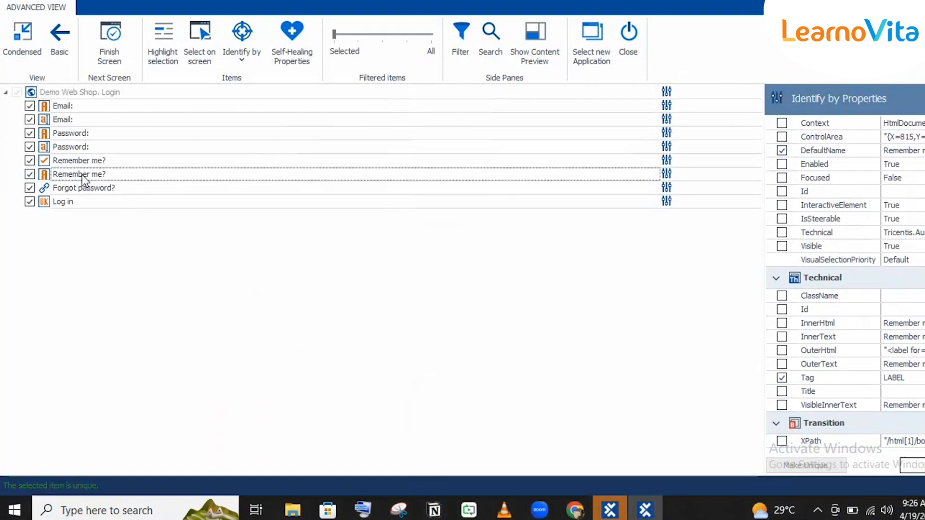
click(107, 175)
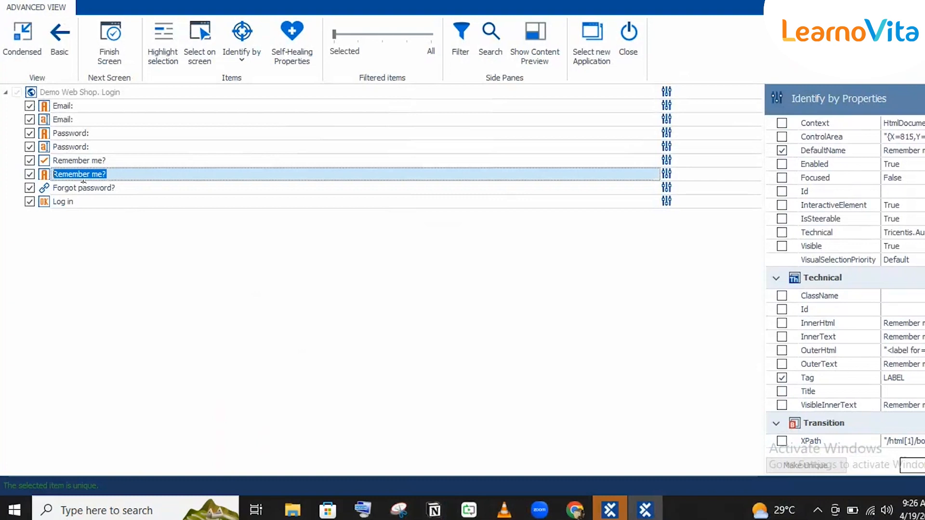
click(906, 351)
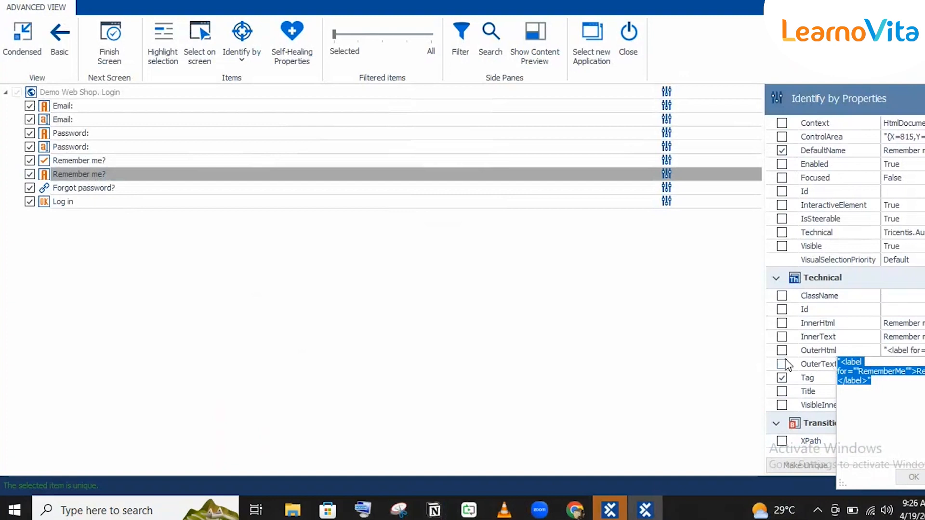
click(838, 337)
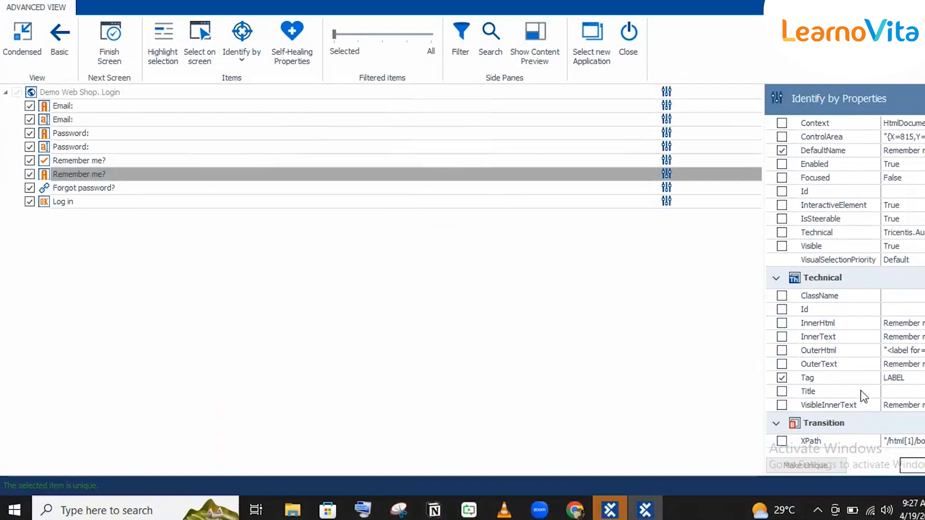
Step: Inspect the Remember me? label's Tag value and remove Tag from its identifying properties
click(899, 380)
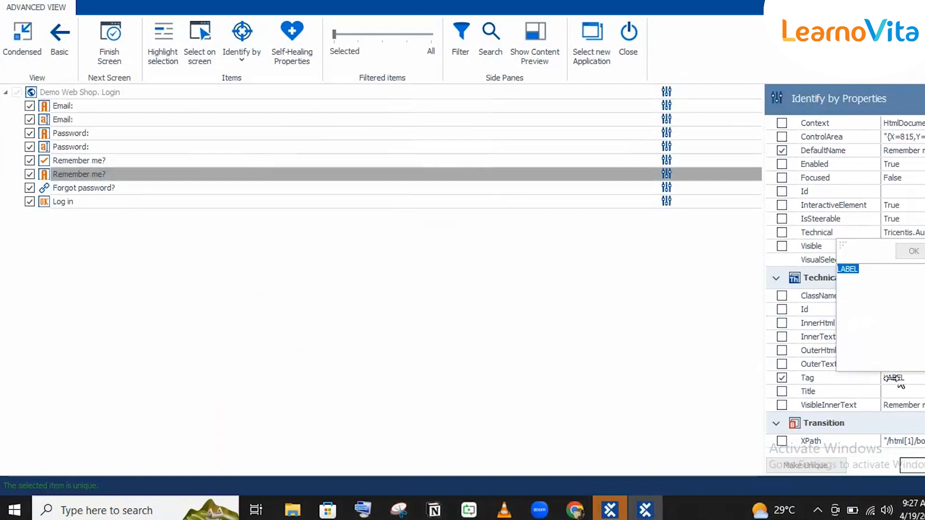
click(101, 175)
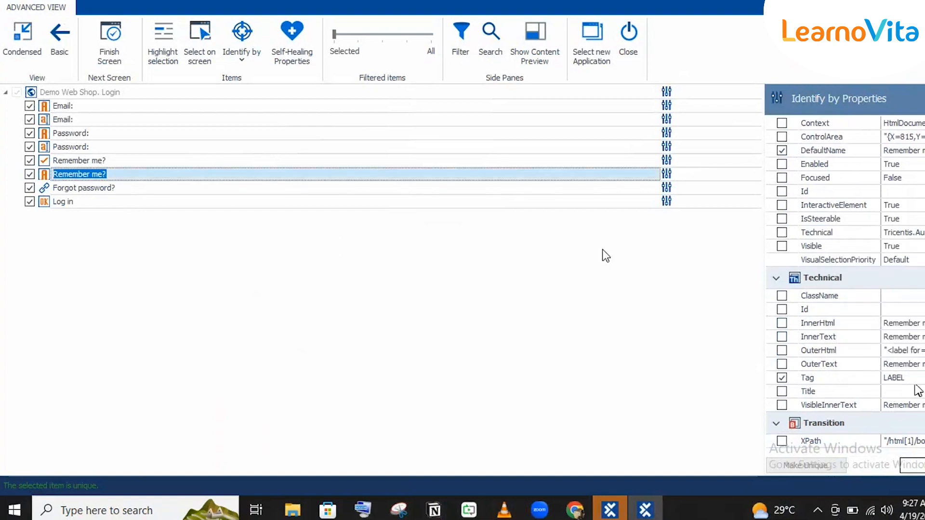
click(783, 378)
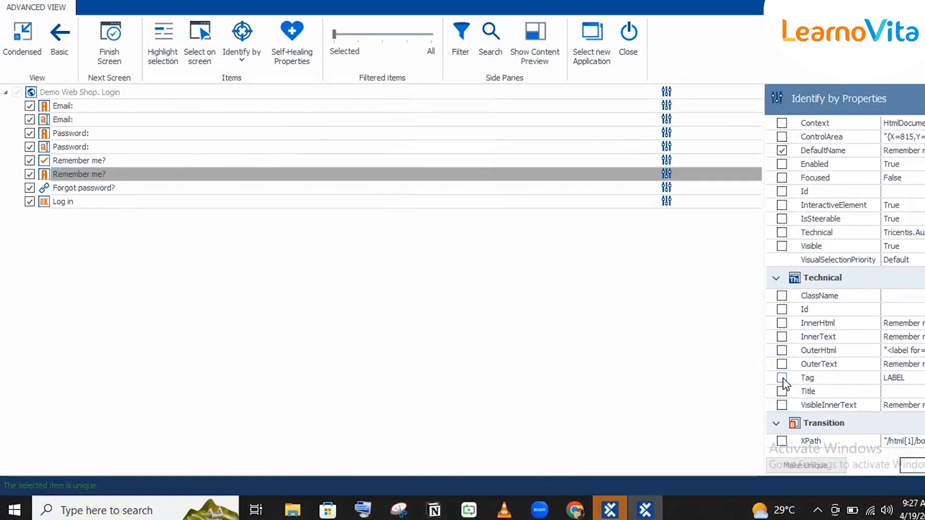
Step: Add Tag back to the Remember me? label's identifying properties and inspect the Title value of the Demo Web Shop. Login document
click(782, 378)
click(85, 91)
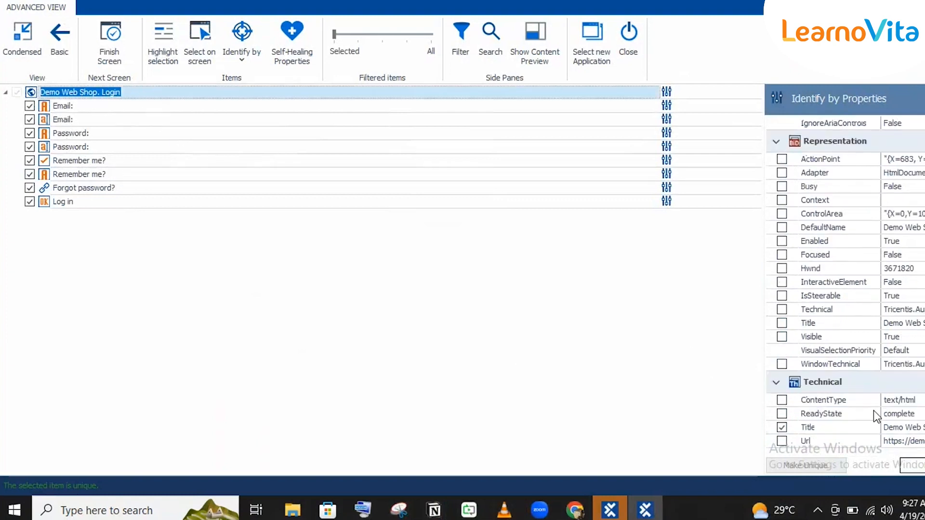
click(921, 429)
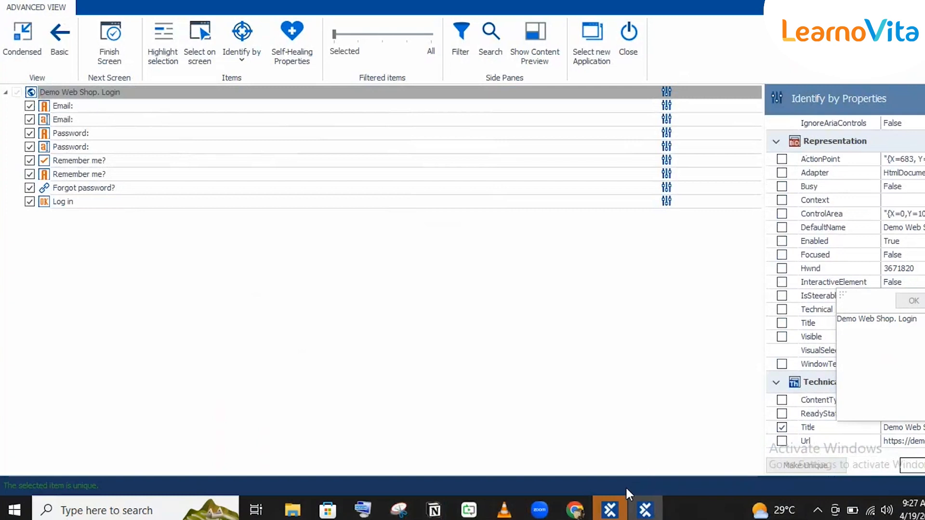
Step: Switch to Chrome to check the Demo Web Shop login page and return to XScan
click(575, 509)
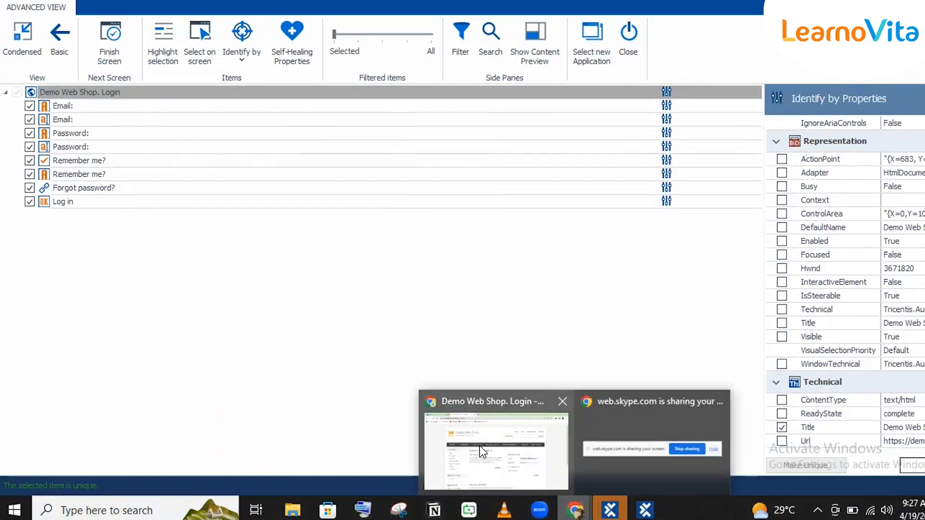
click(479, 446)
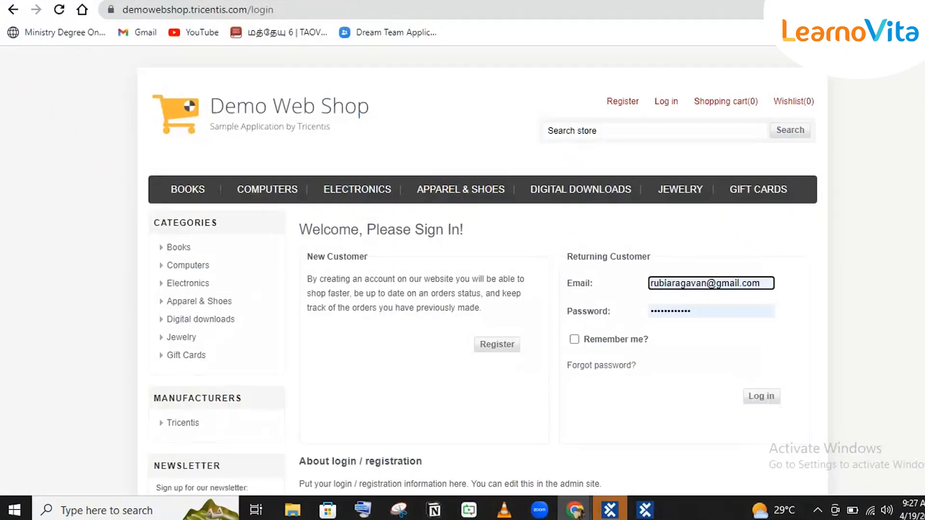
key(alt+Tab)
Step: Compare the identifying properties of the Remember me? checkbox with those of the Remember me? label, including Id and Tag
click(70, 165)
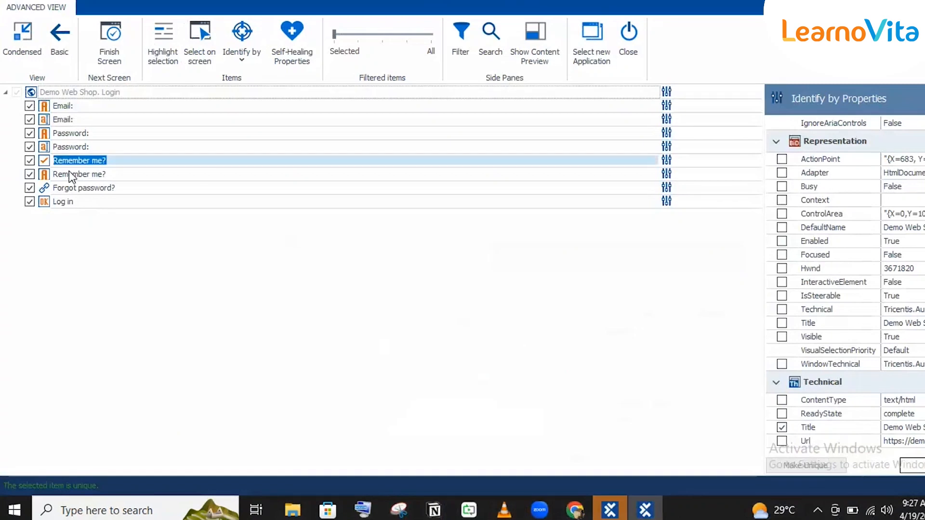
click(68, 173)
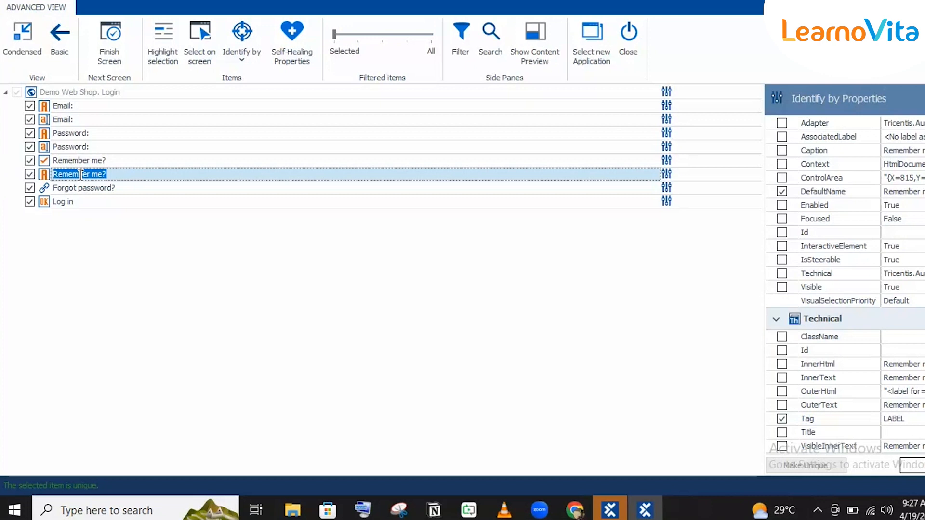
click(83, 156)
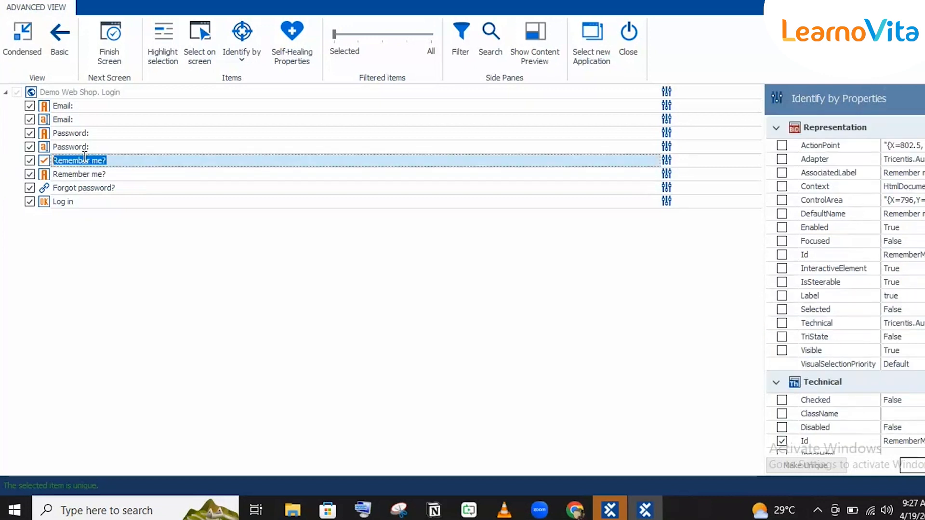
scroll(845, 284, down, 4)
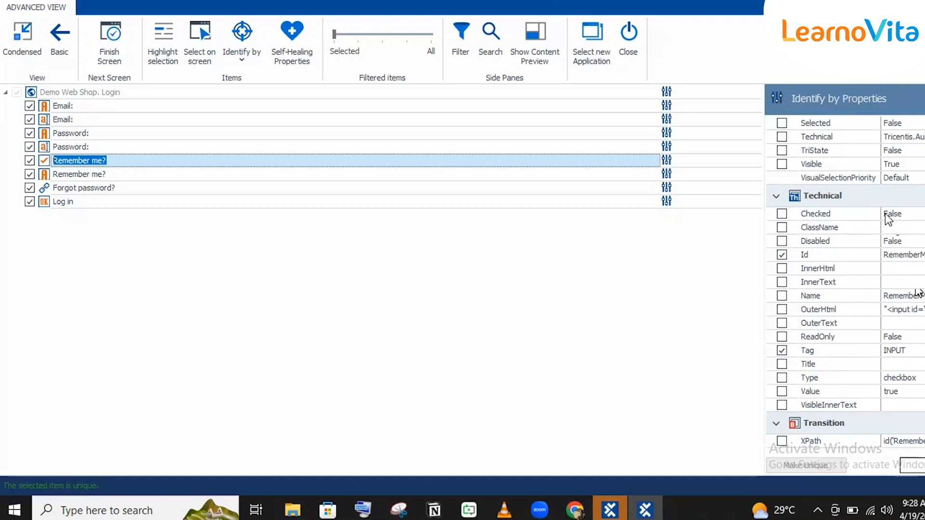
click(107, 173)
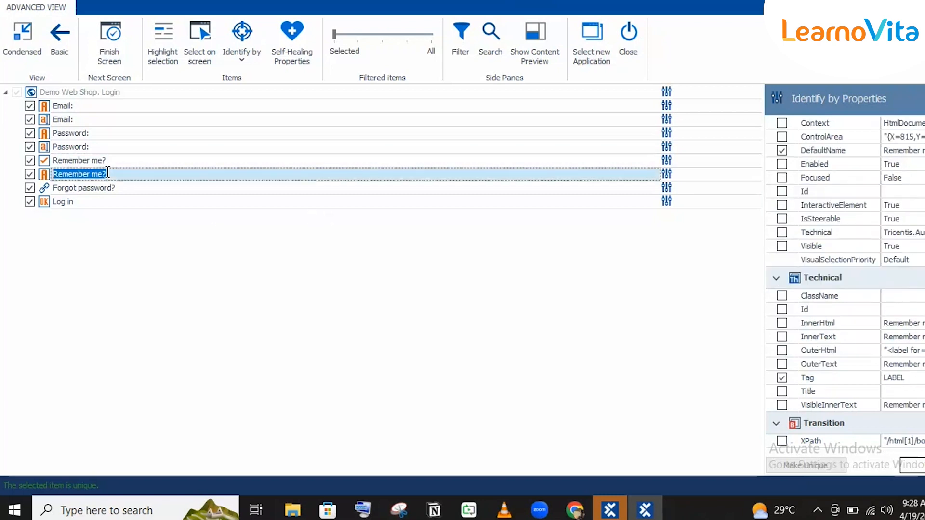
click(91, 161)
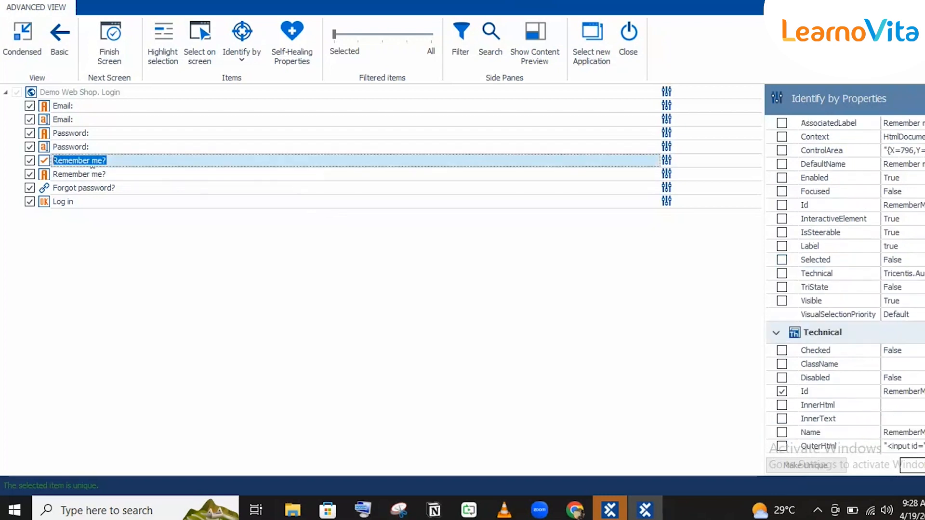
scroll(797, 374, down, 5)
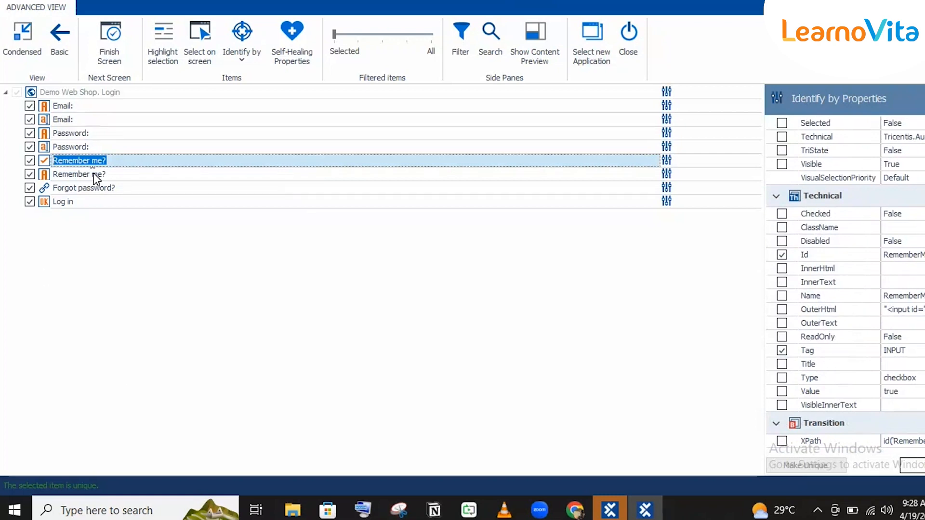
click(78, 218)
click(109, 161)
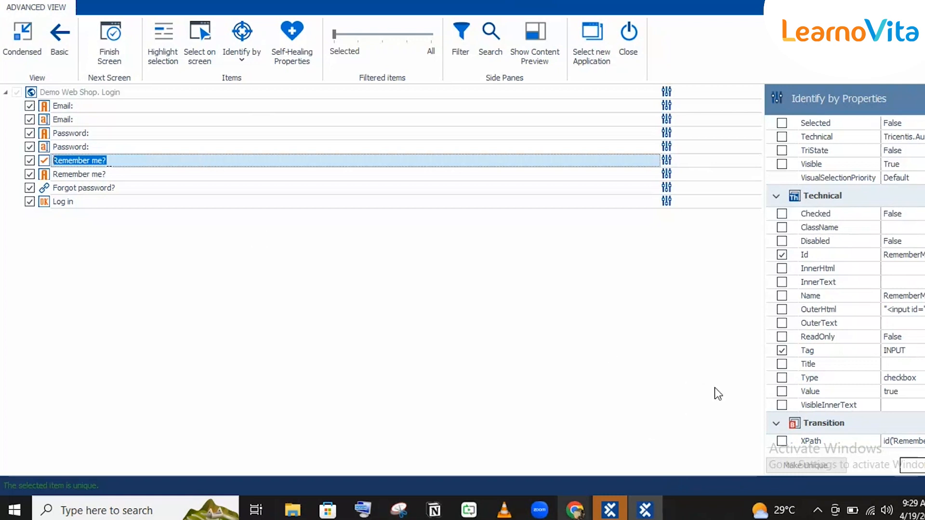
Step: Switch to the Demo Web Shop login page in Chrome, examine the Remember me? control, and go back to XScan
mouse_move(574, 510)
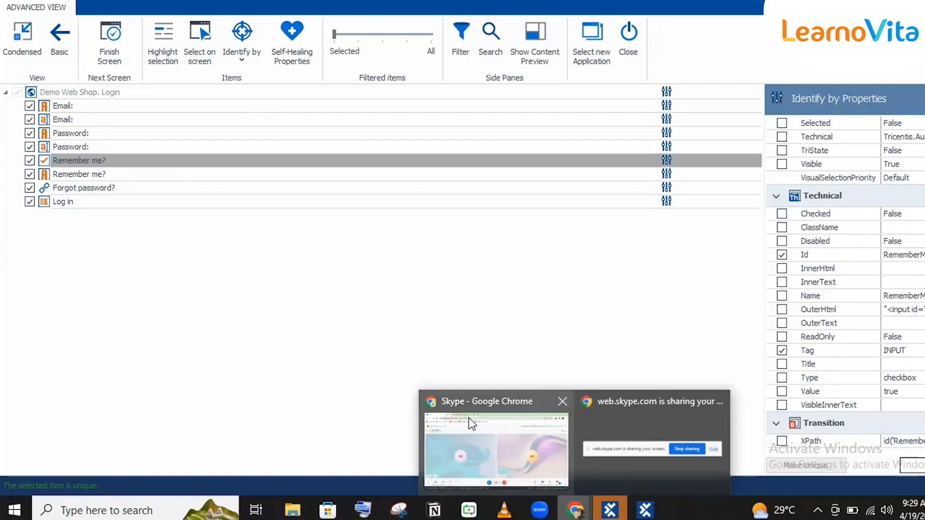
click(469, 418)
click(192, 1)
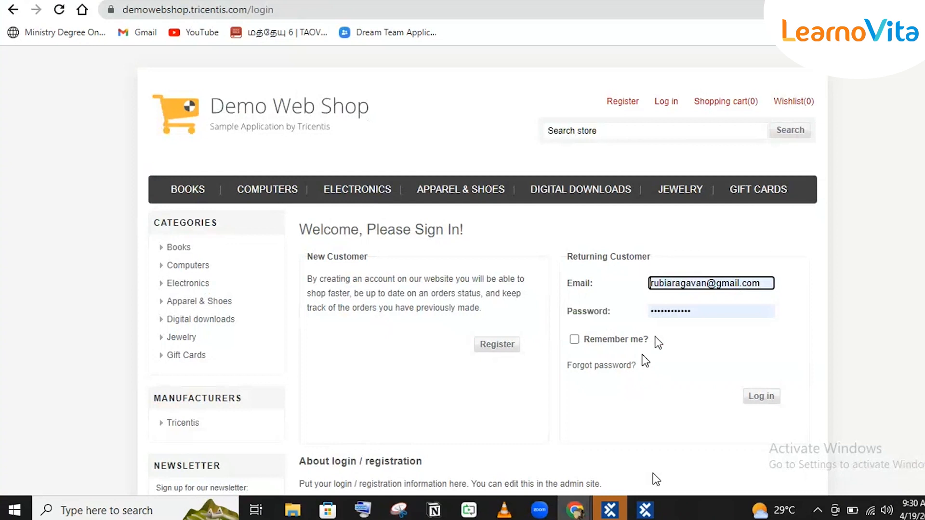
mouse_move(648, 507)
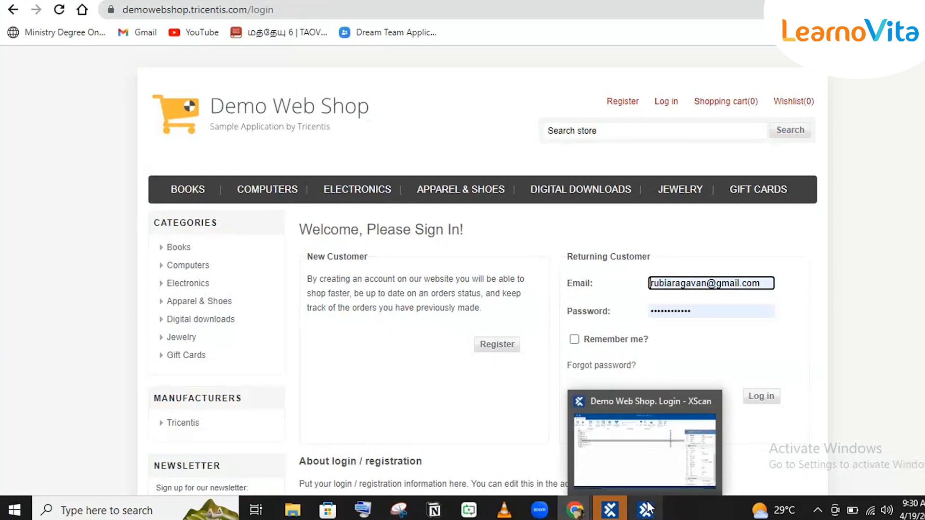
click(648, 508)
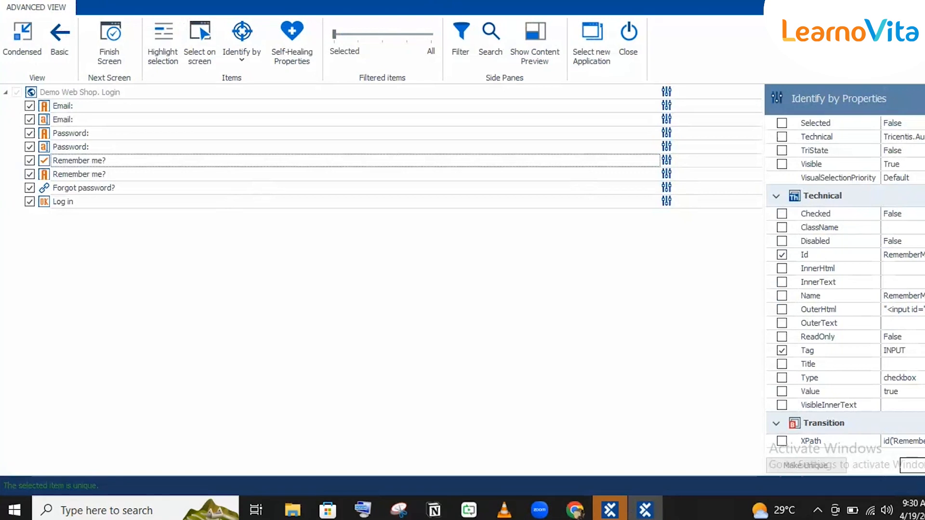
Step: Review the properties of the Remember me? label and checkbox again, and clear the item selection
click(107, 174)
click(125, 159)
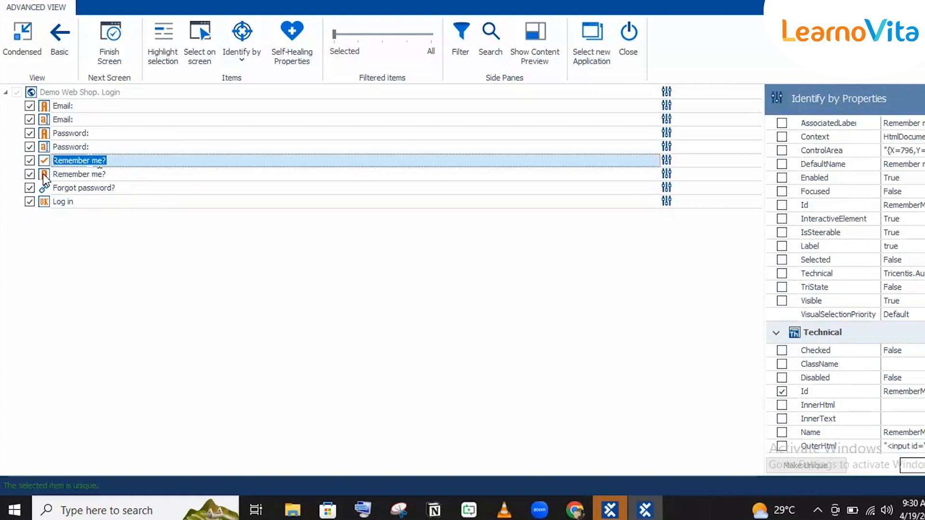
click(315, 307)
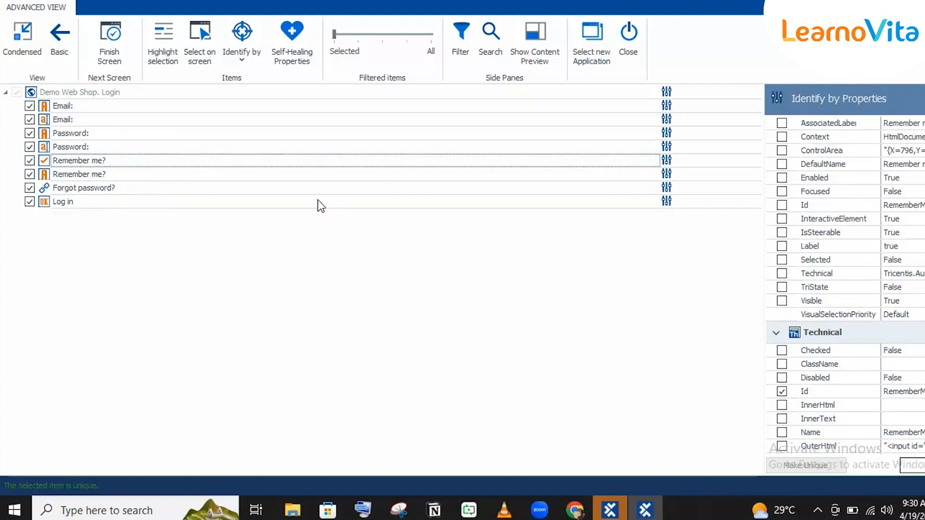
Step: Add InnerText, OuterHtml and OuterText as identifying properties of the Remember me? label, inspecting the label's text value
click(85, 174)
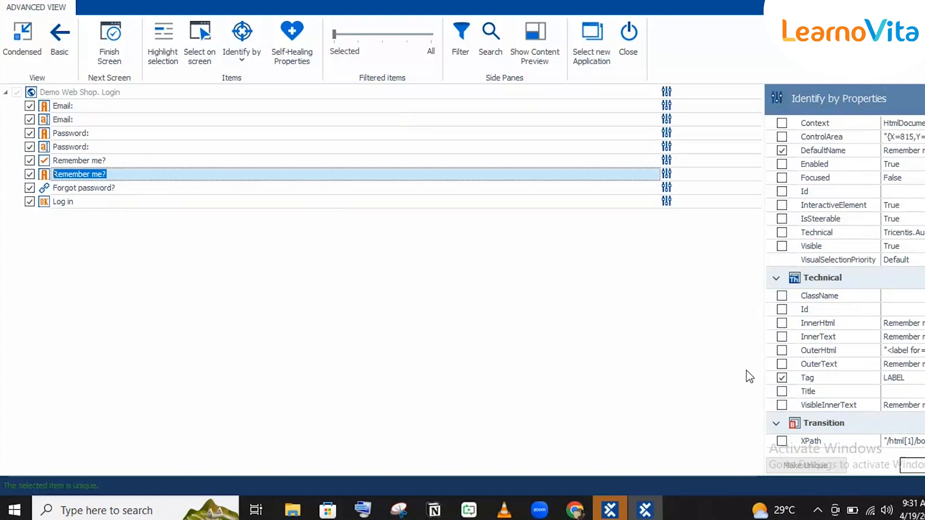
click(787, 340)
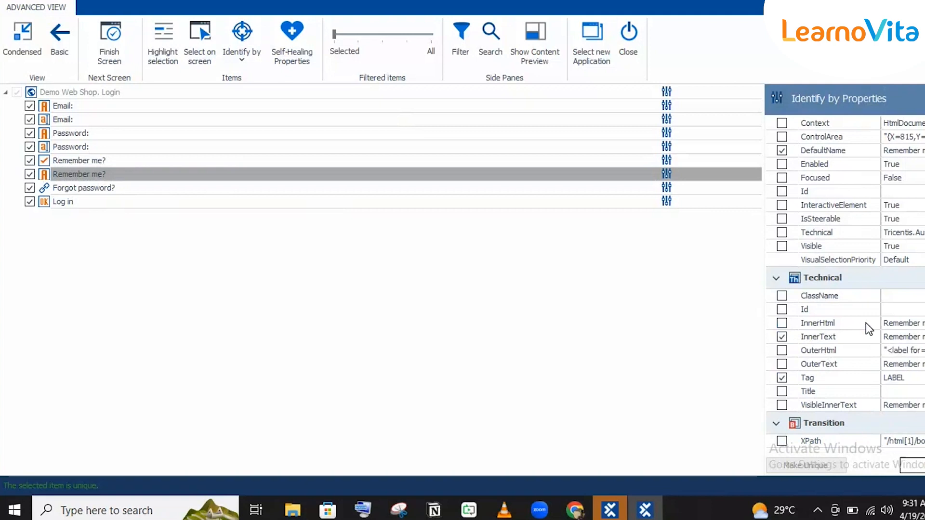
click(782, 351)
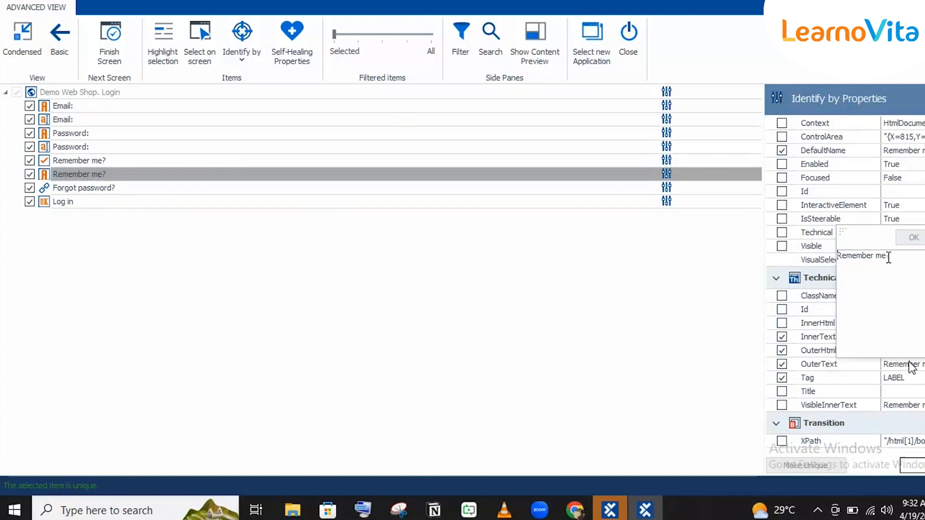
click(713, 258)
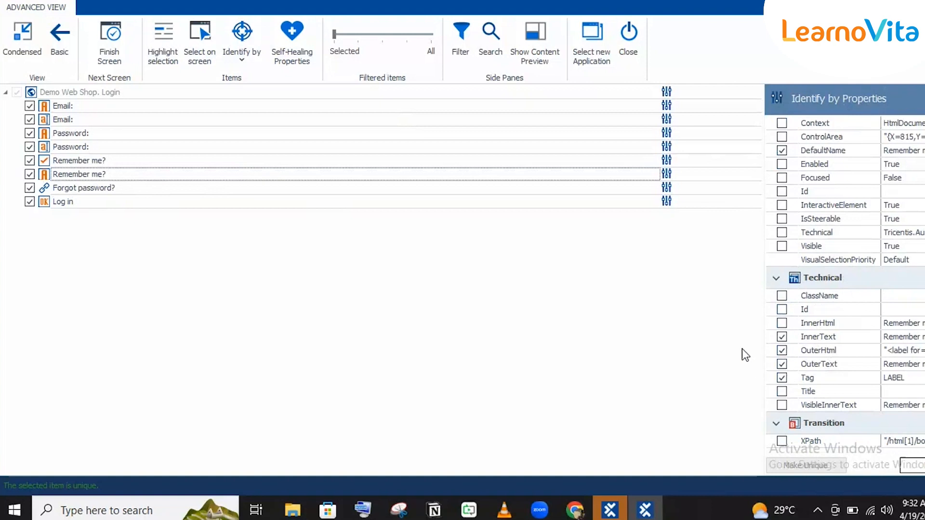
Step: Remove OuterHtml, OuterText and DefaultName from the Remember me? label's identifying properties, keeping InnerText and Tag
click(782, 336)
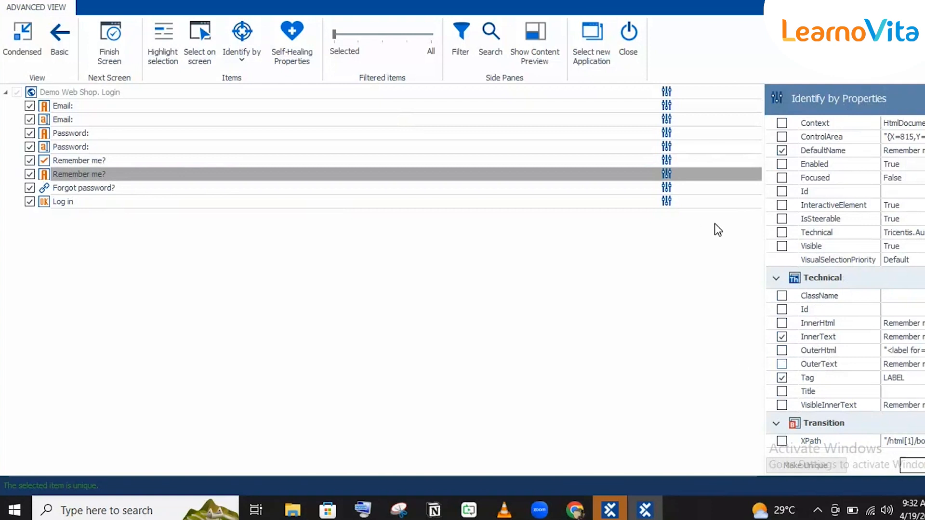
click(780, 154)
click(615, 349)
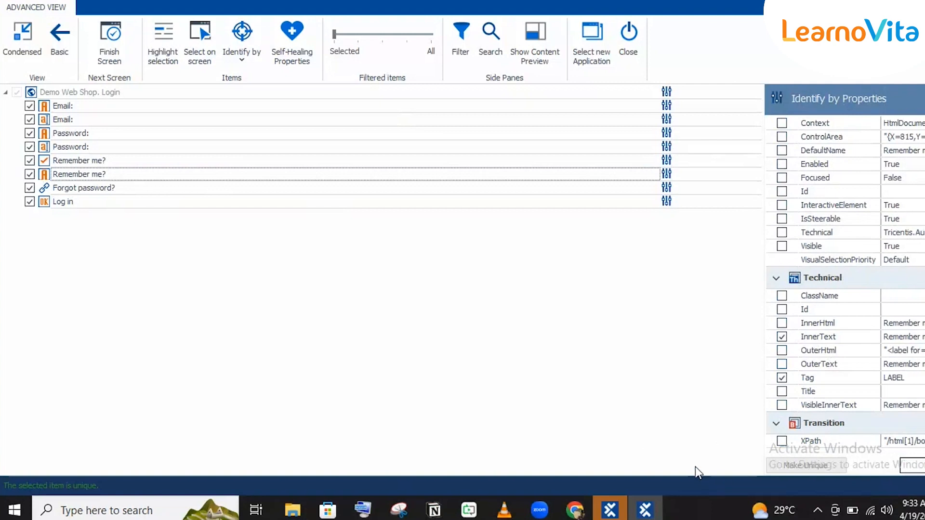
Step: Inspect the Remember me? label's XPath value, check the login page in Chrome, and return to XScan
click(903, 445)
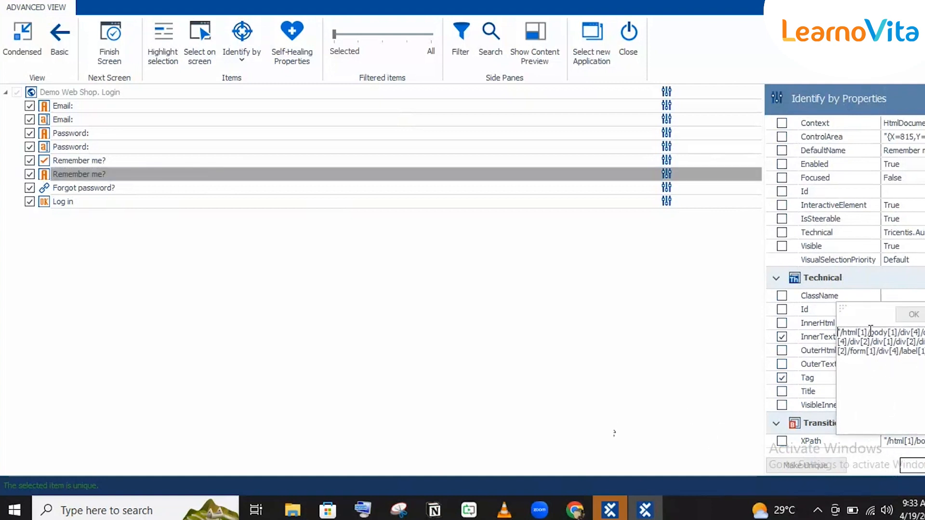
click(575, 510)
click(495, 435)
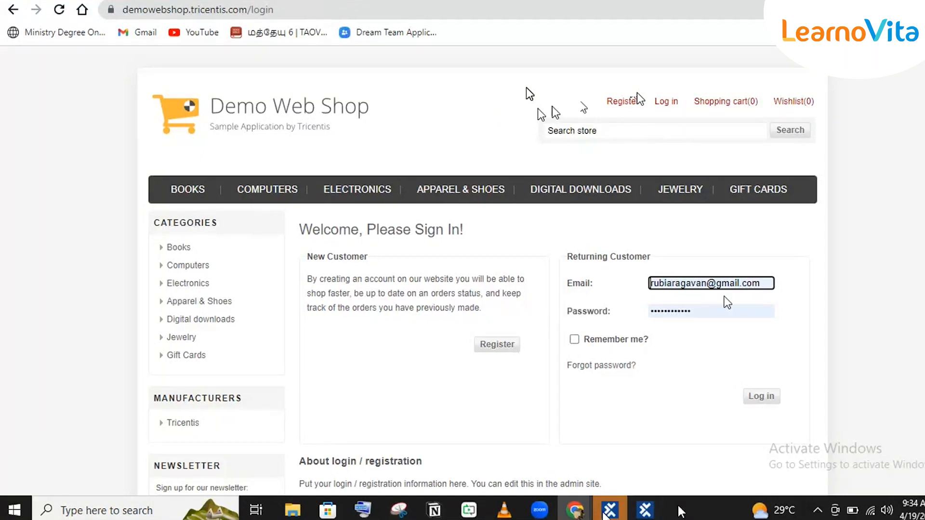
mouse_move(597, 516)
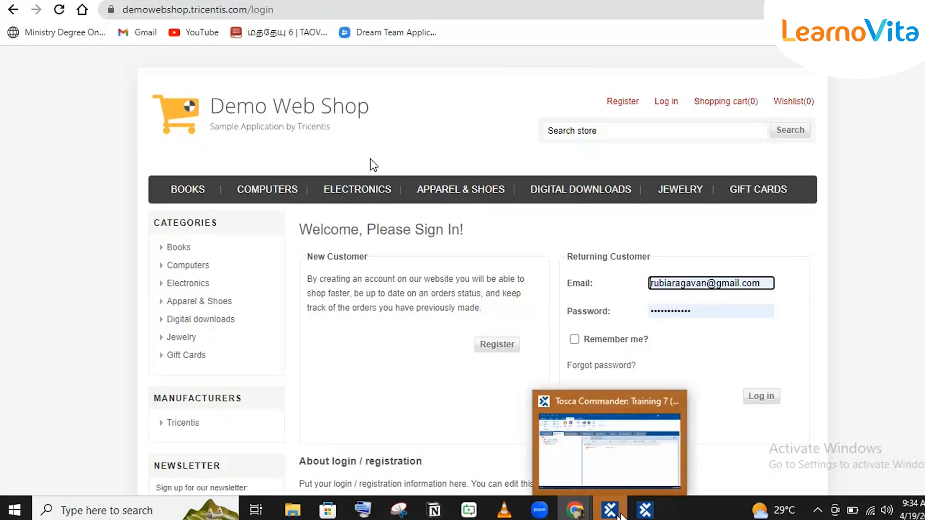
click(646, 512)
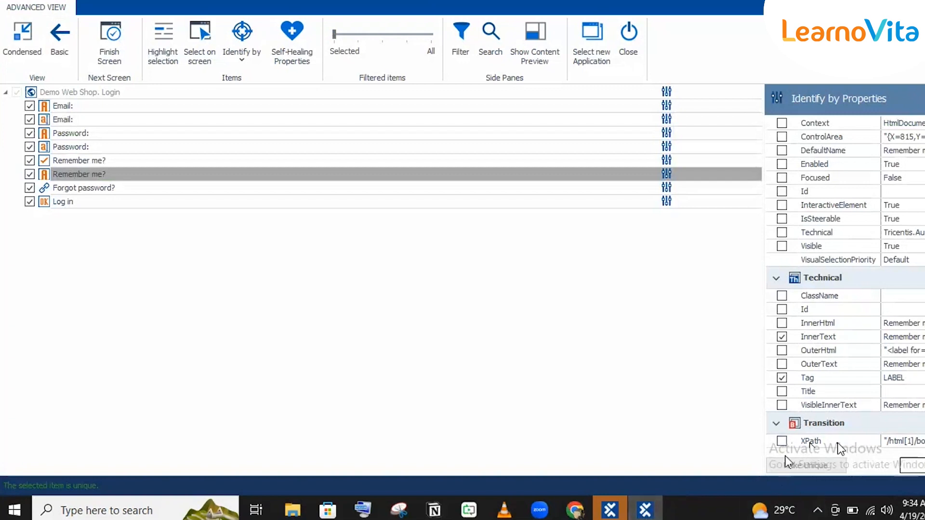
Step: Review which properties identify the Email label and the Email text box
click(371, 248)
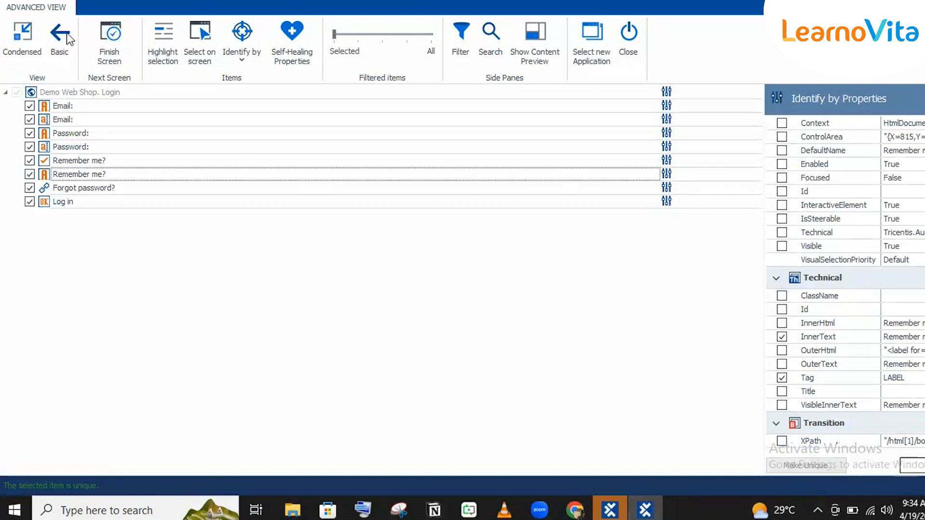
double_click(66, 106)
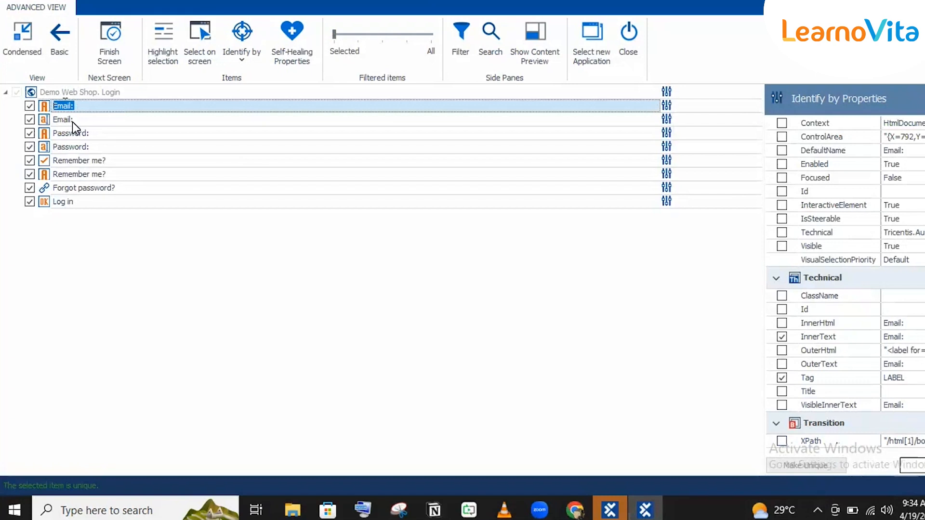
double_click(72, 120)
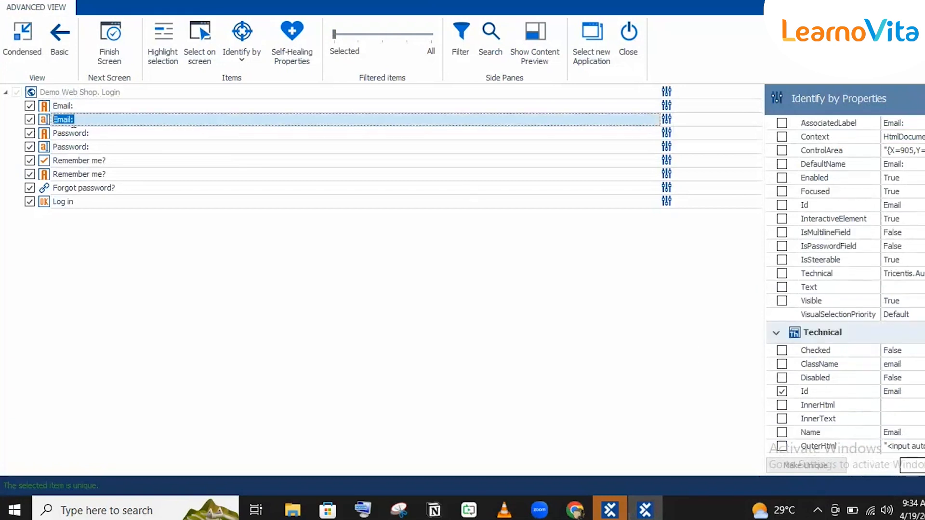
scroll(845, 284, down, 3)
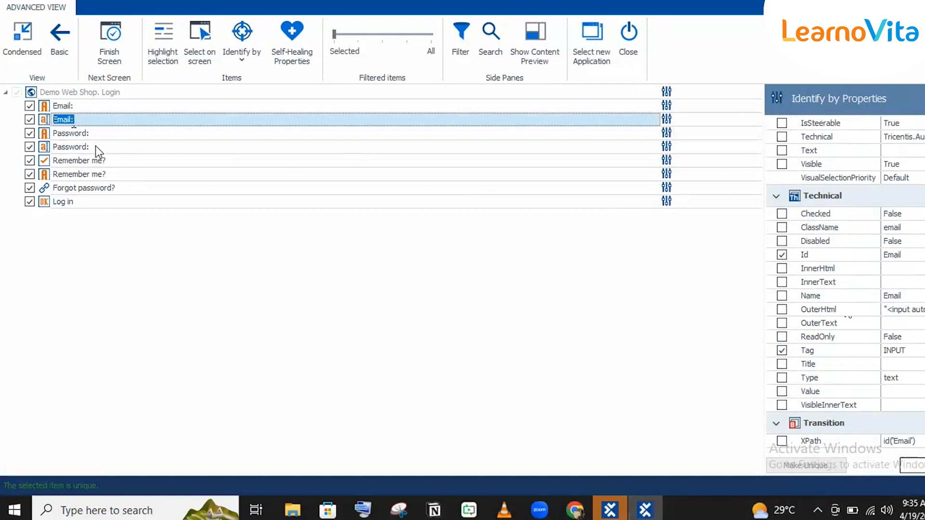
Step: Review which properties identify the Password label and the Password text box
click(85, 133)
click(85, 132)
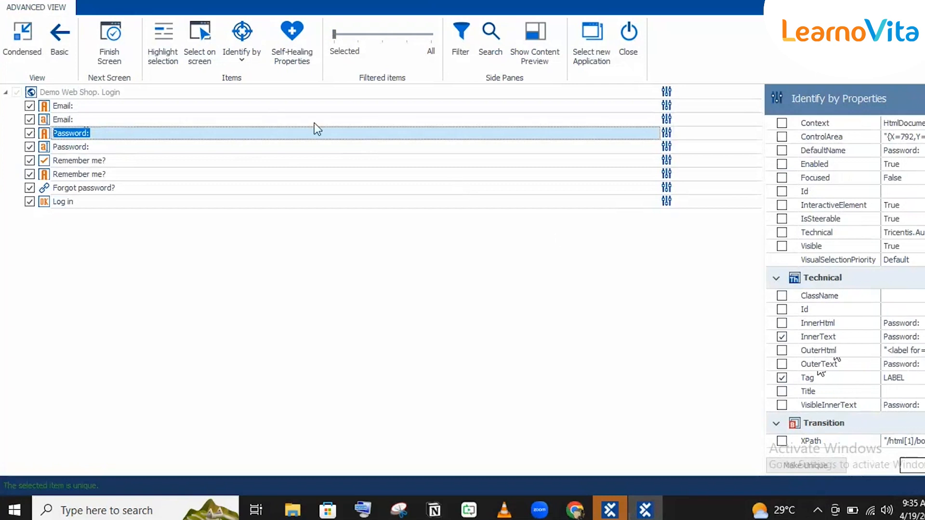
click(76, 147)
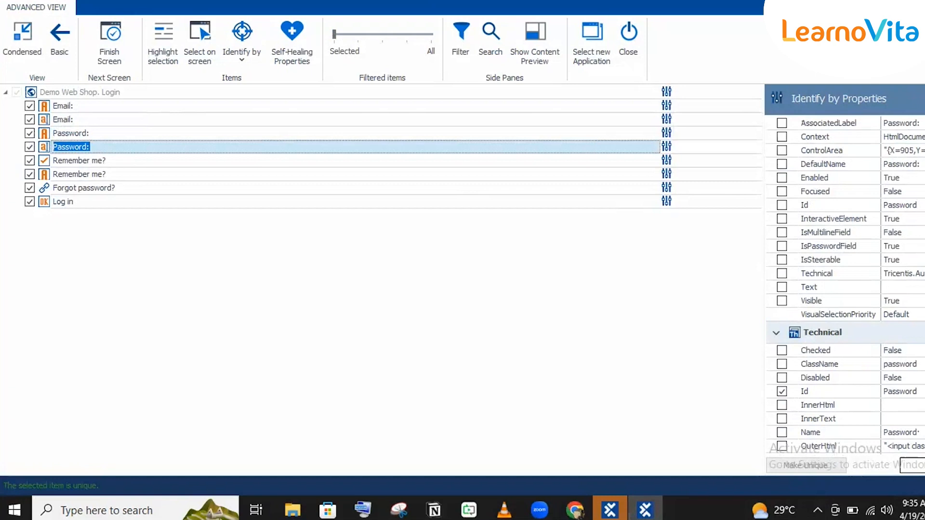
scroll(846, 280, down, 3)
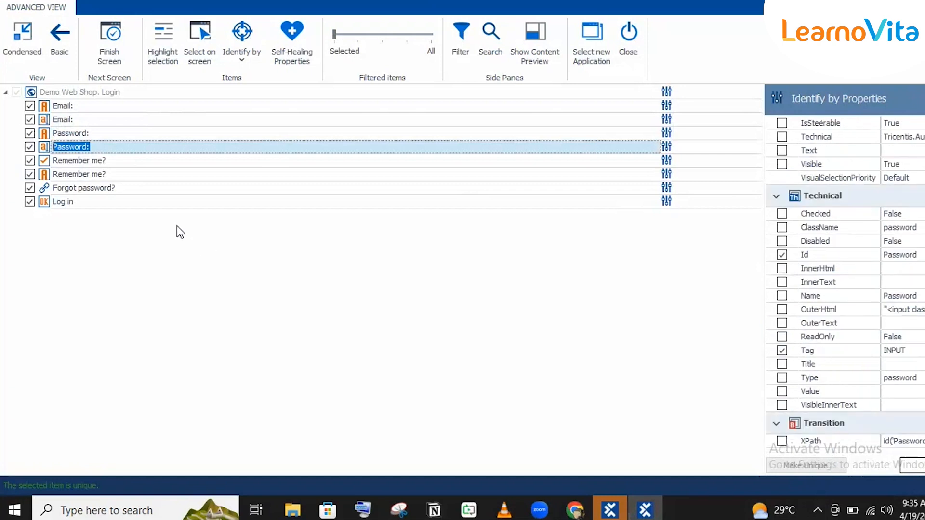
Step: Review which properties identify the Remember me? checkbox and the Remember me? label
click(77, 163)
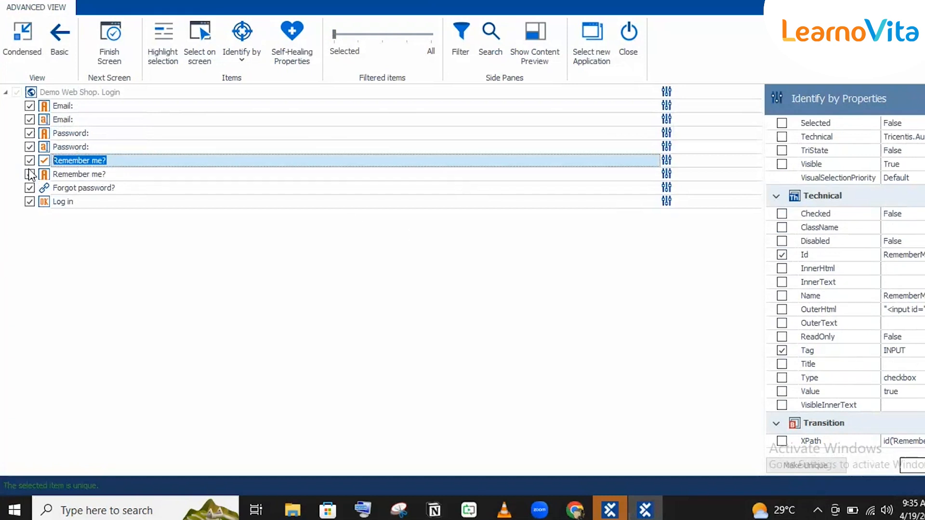
click(75, 174)
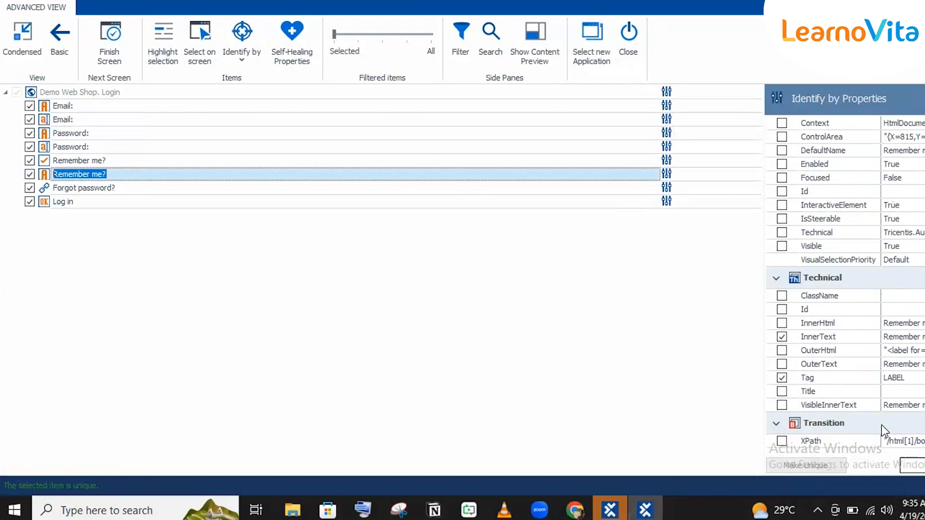
click(96, 182)
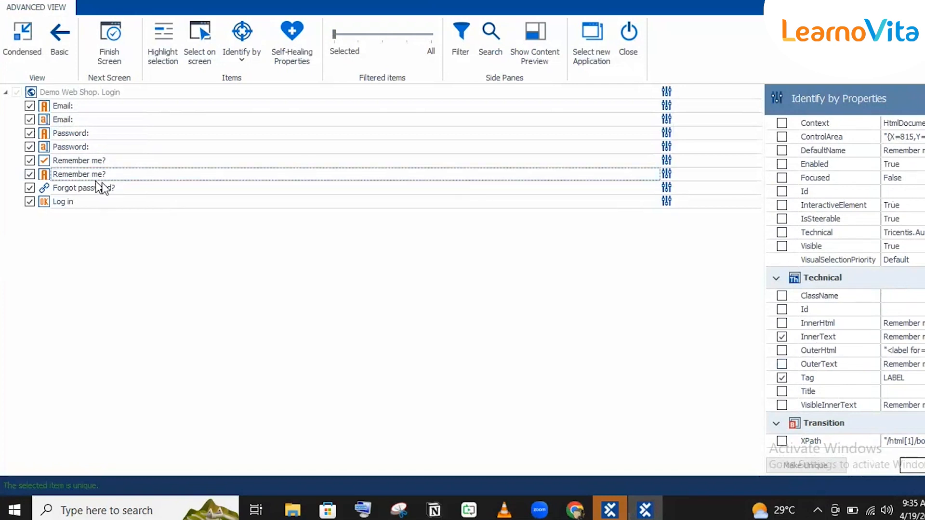
Step: Review which properties identify the Forgot password? link and the Log in button, rechecking the Password label
click(99, 187)
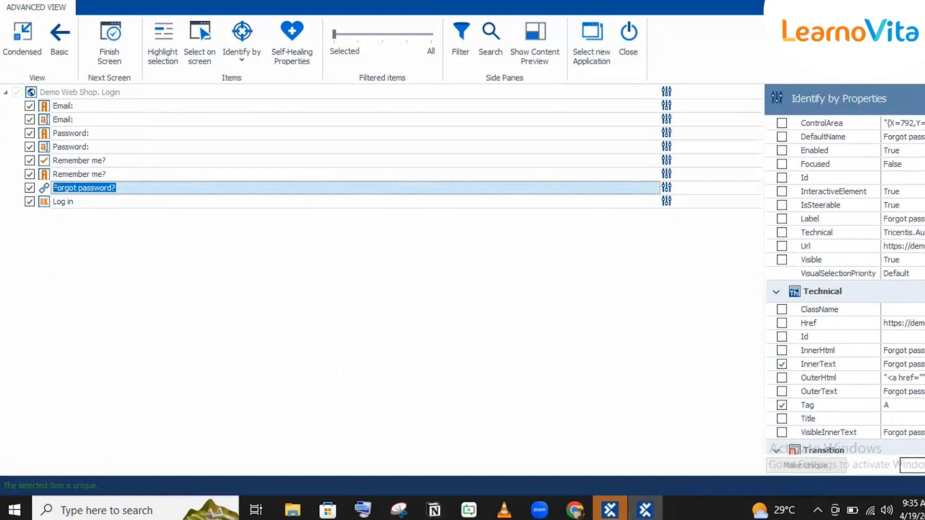
click(78, 197)
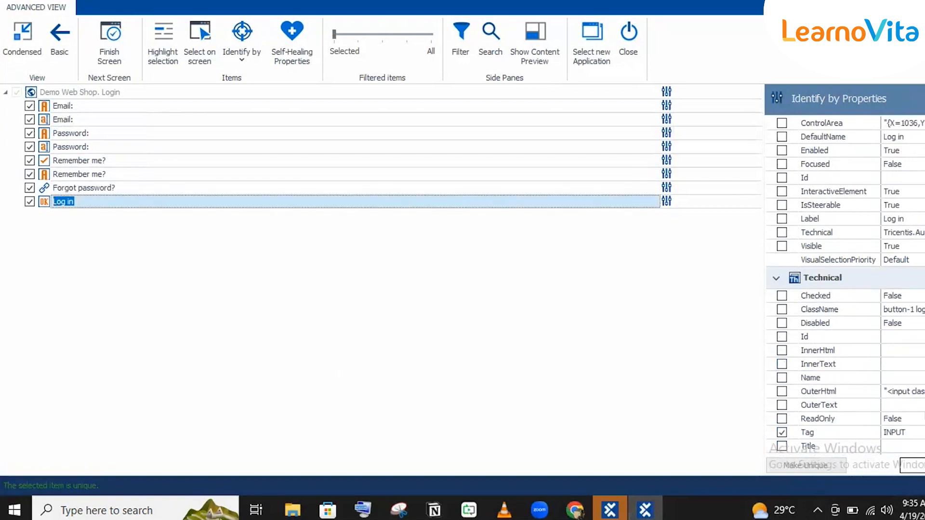
scroll(803, 359, down, 2)
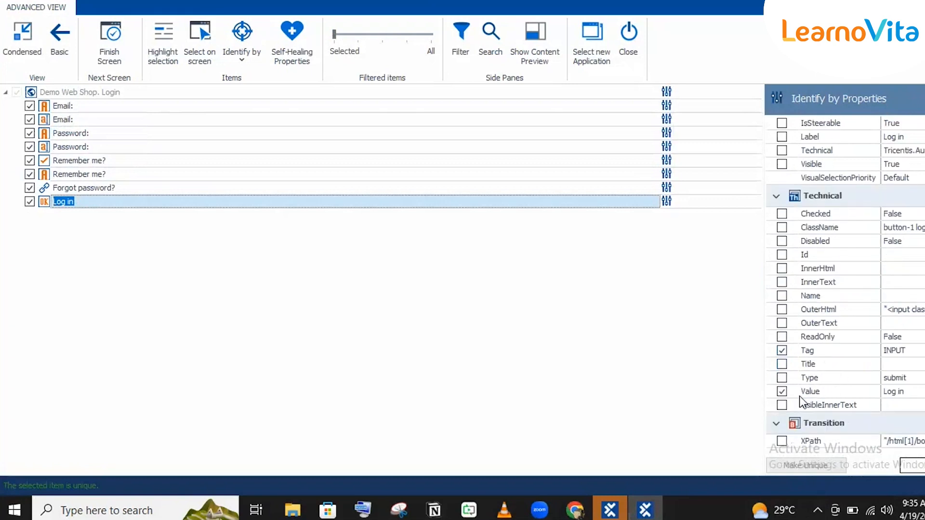
click(338, 411)
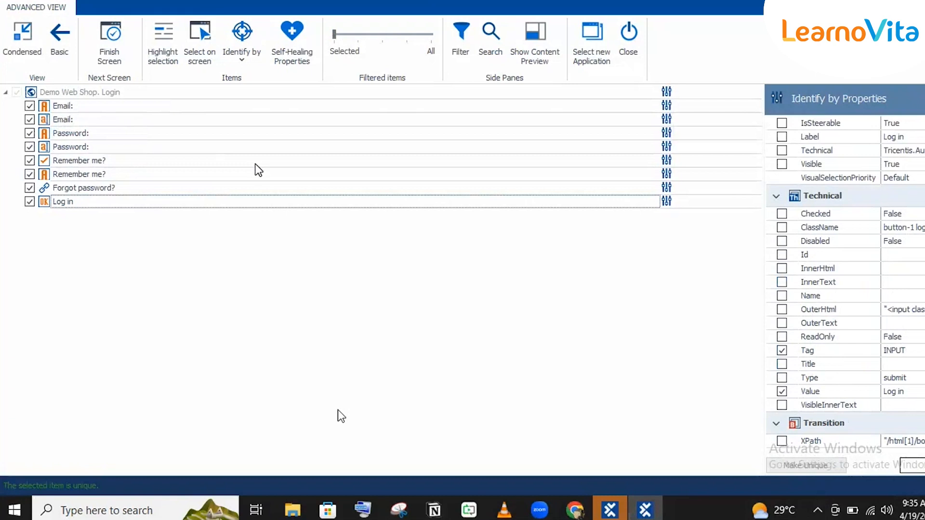
click(89, 133)
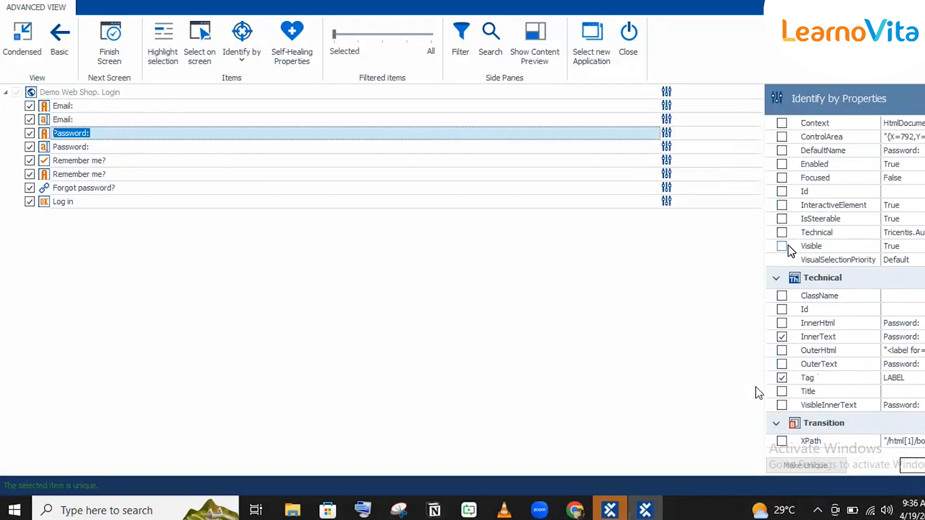
click(461, 330)
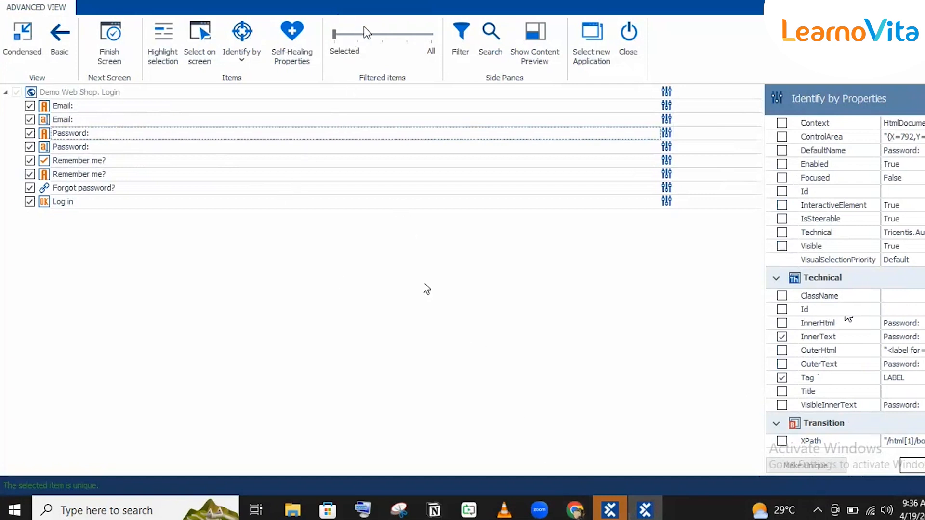
Step: Rename the scanned Demo Web Shop. Login module as Login and finish the screen to save it
click(155, 93)
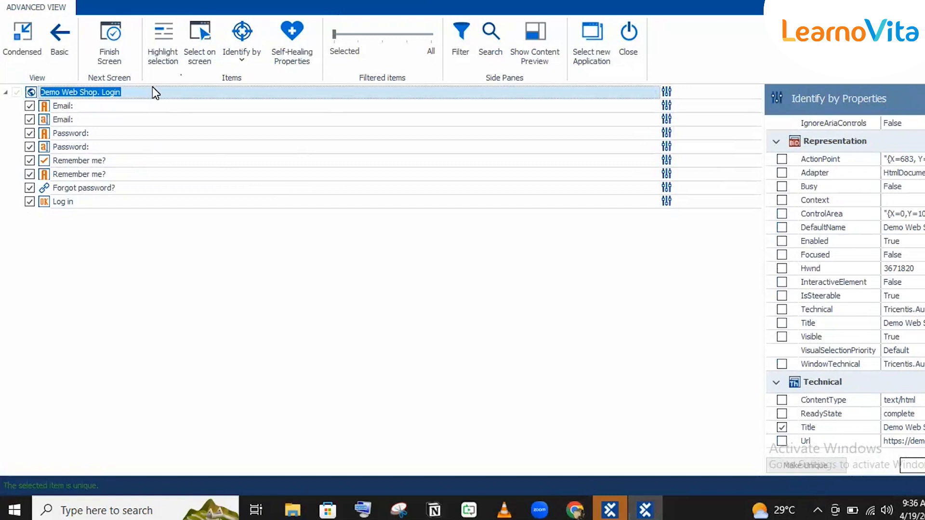
text(Login)
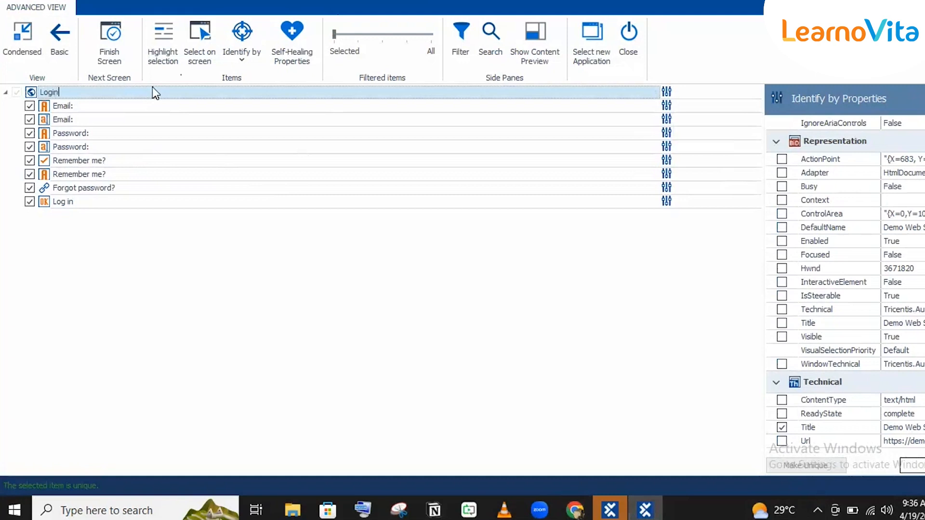
key(Return)
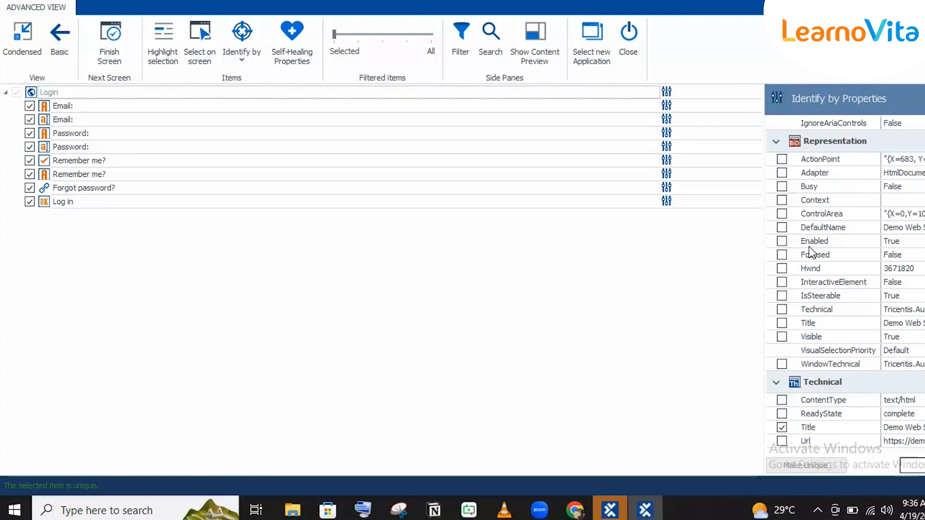
click(100, 38)
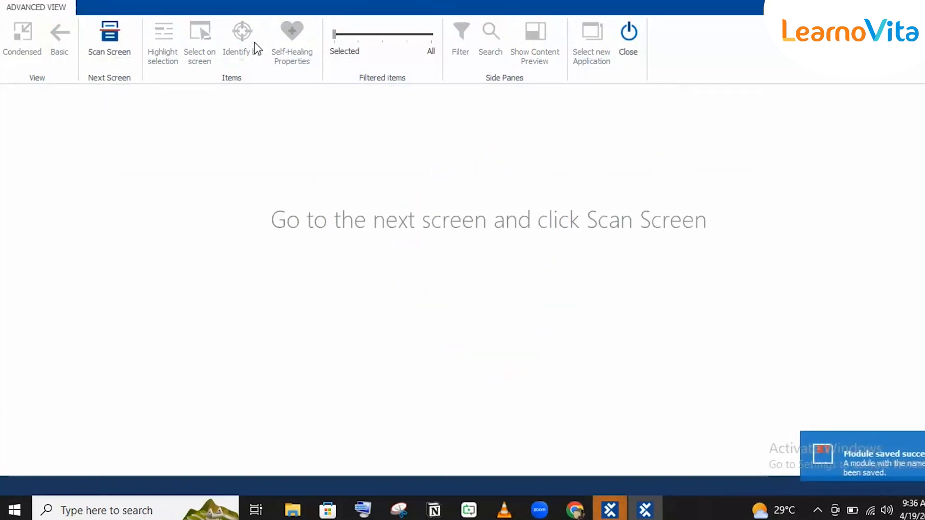
Step: Switch to the Demo Web Shop login page in Chrome and log in with the prefilled credentials
click(103, 51)
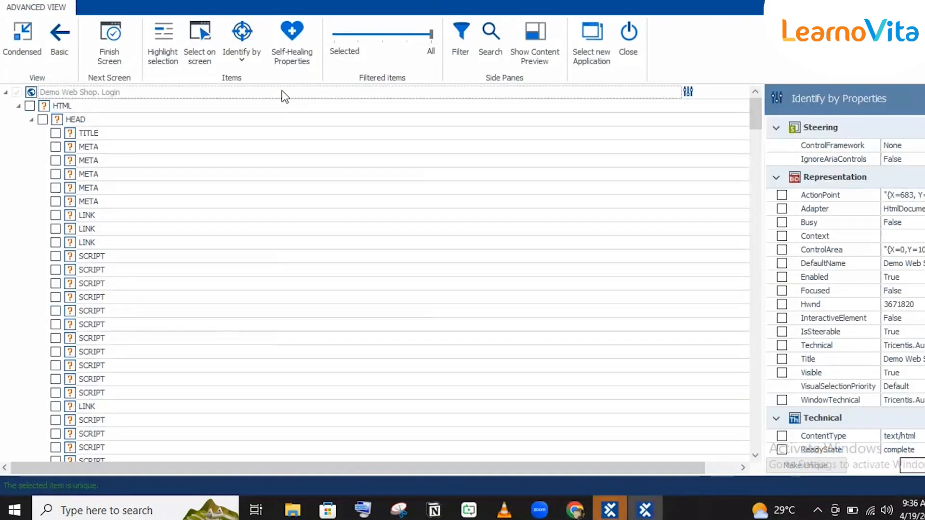
click(112, 43)
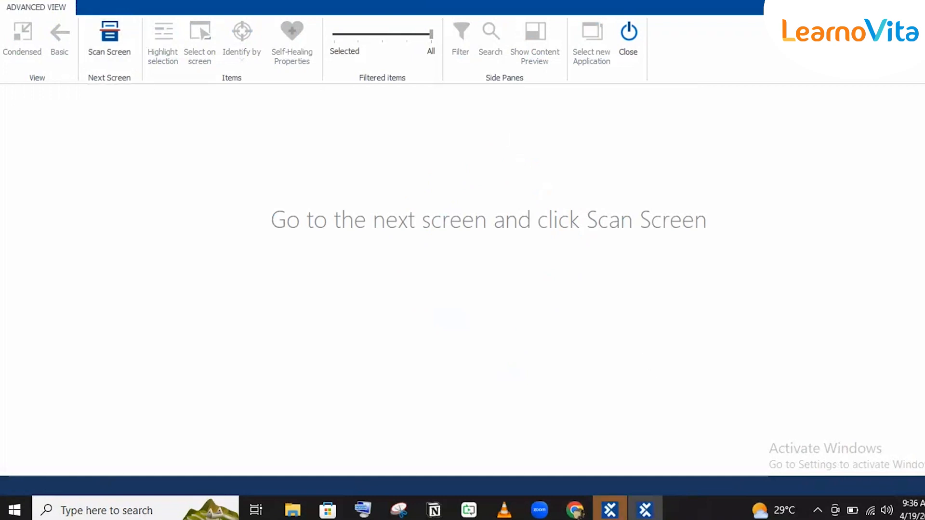
mouse_move(575, 510)
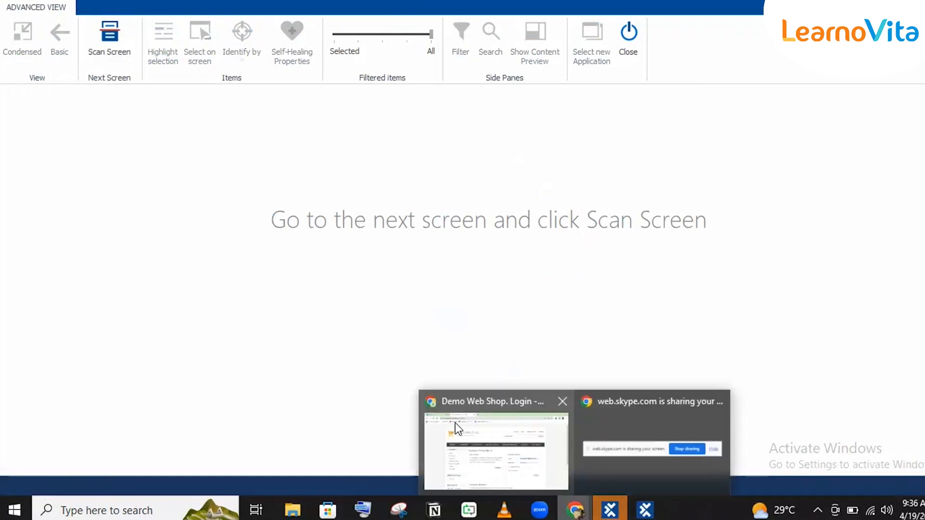
click(455, 423)
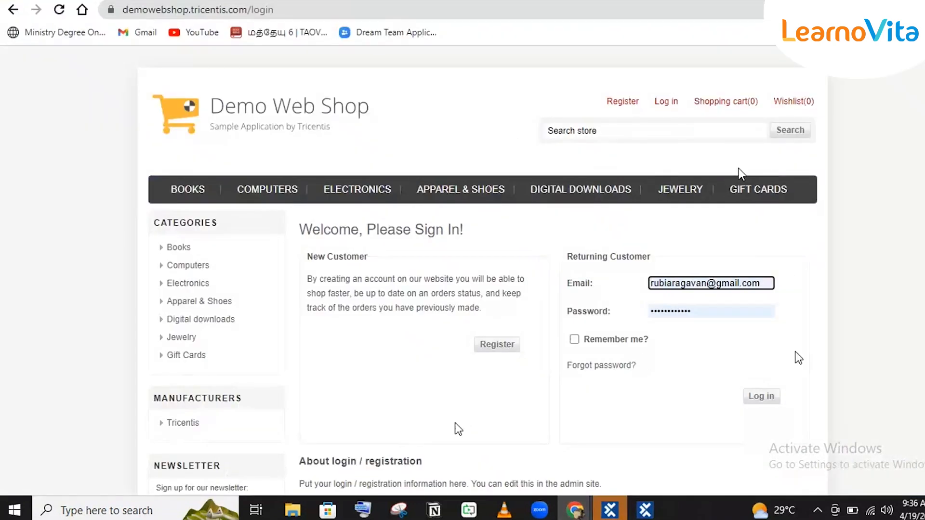
click(761, 397)
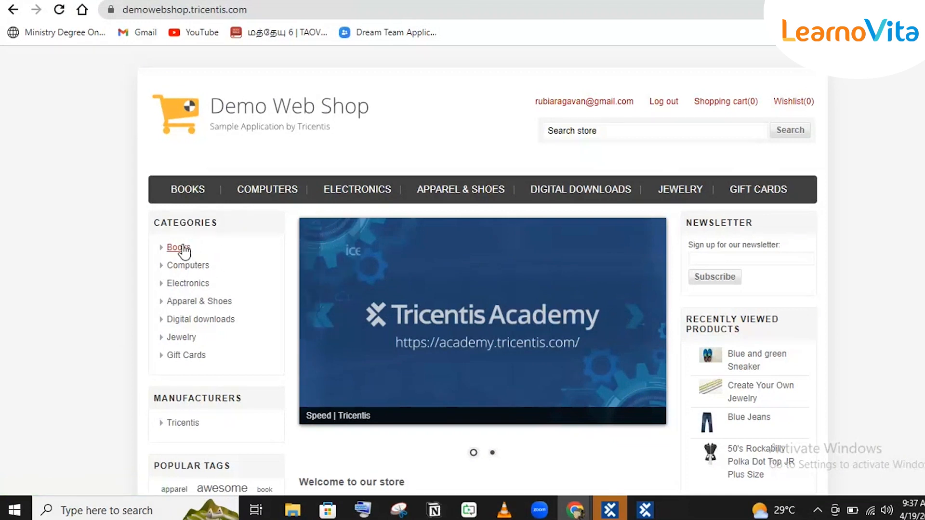
Step: Return to XScan, scan the Demo Web Shop home page, and reduce the item filter to one level above Selected
click(645, 510)
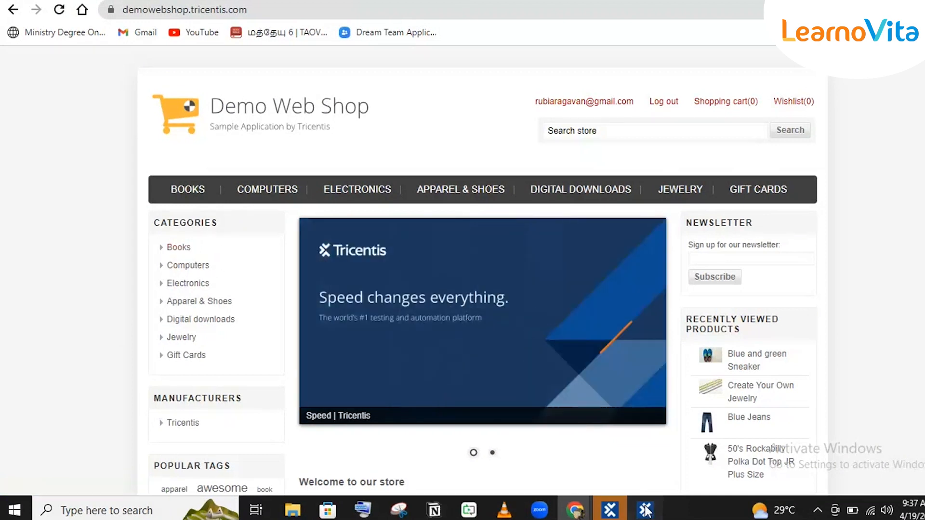
click(120, 28)
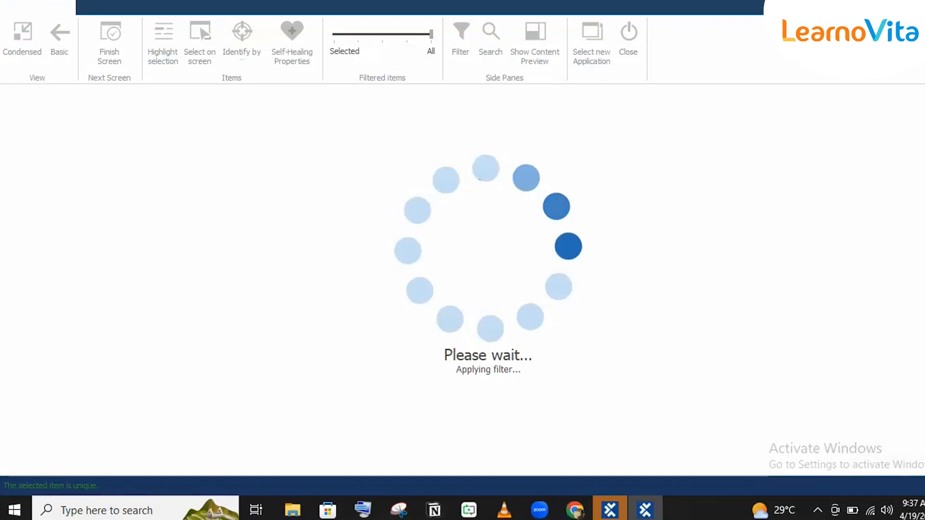
double_click(507, 13)
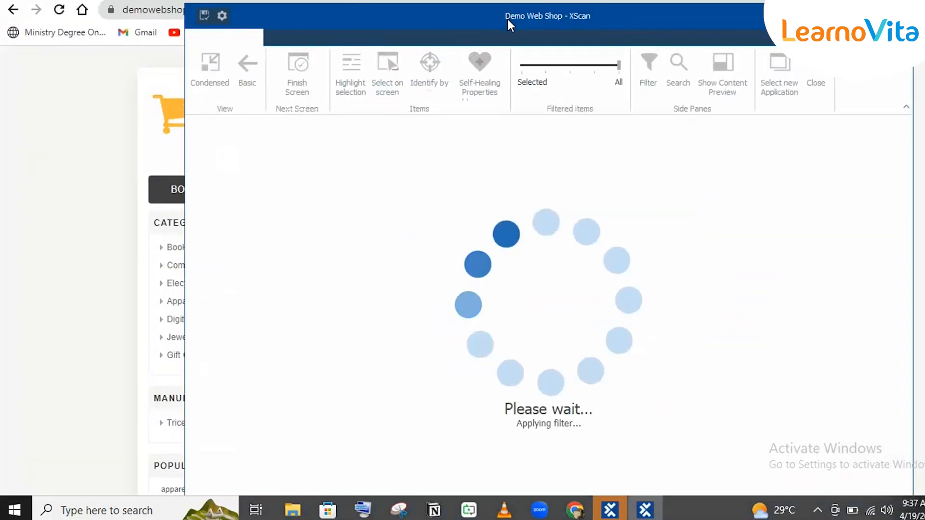
drag(507, 18, 663, 43)
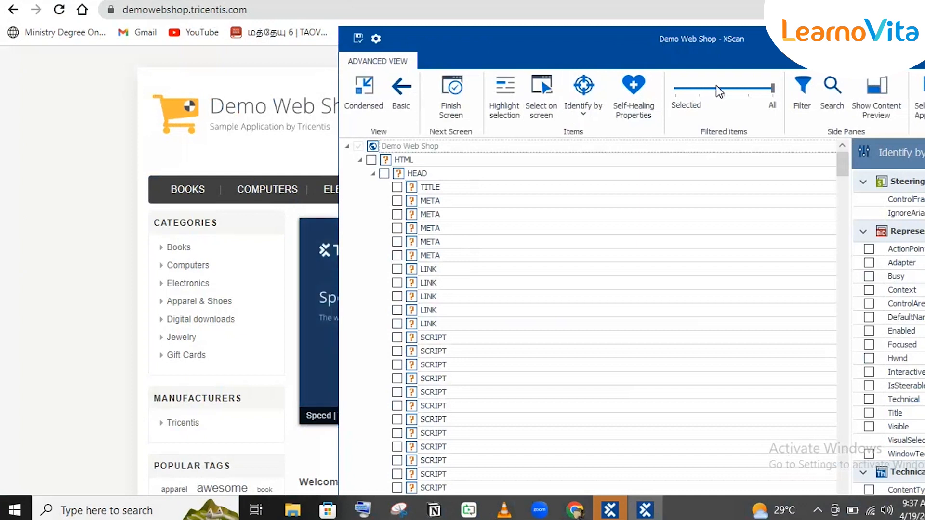
drag(719, 91, 701, 89)
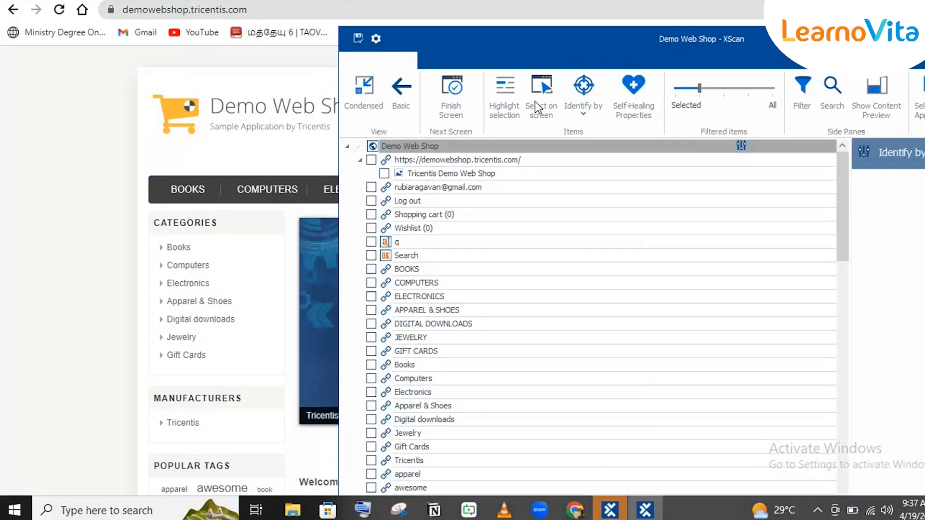
Step: Pick the Books link under Categories directly on the web page and filter the scan to selected items only
click(535, 101)
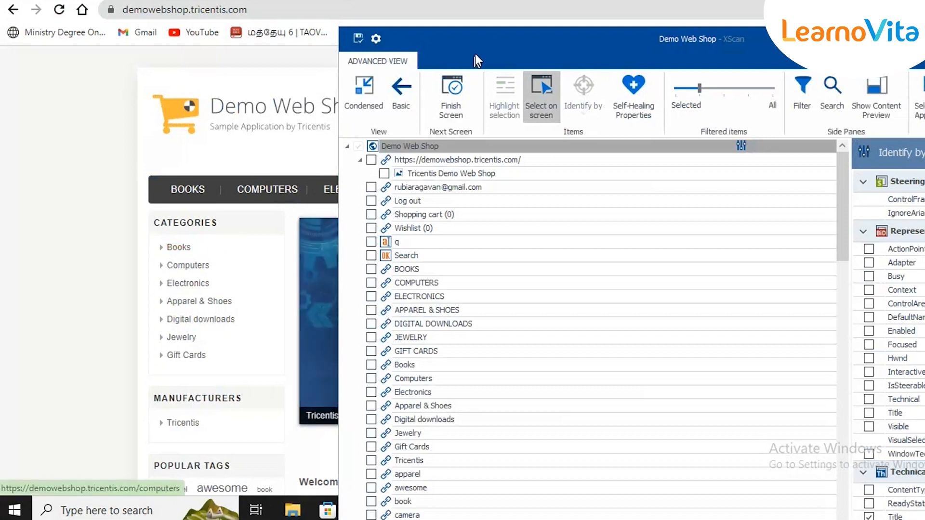
drag(474, 46, 409, 7)
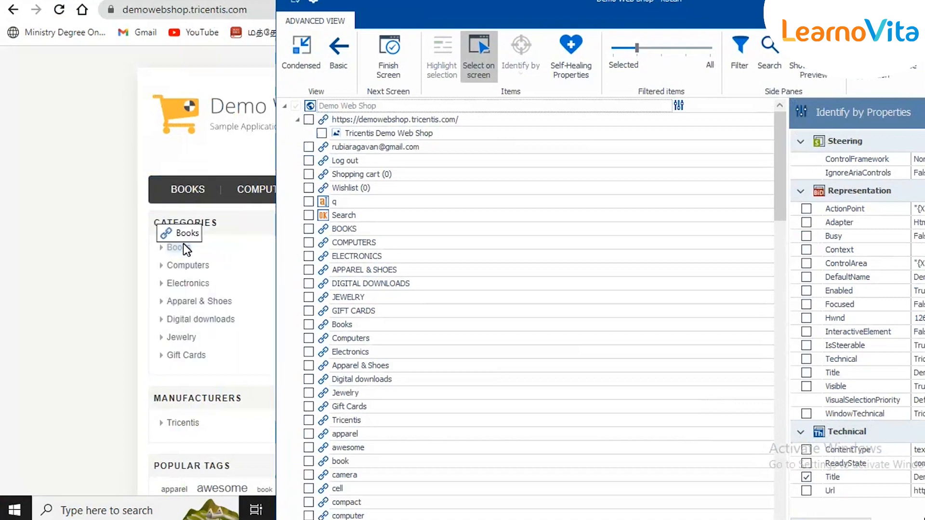
click(470, 50)
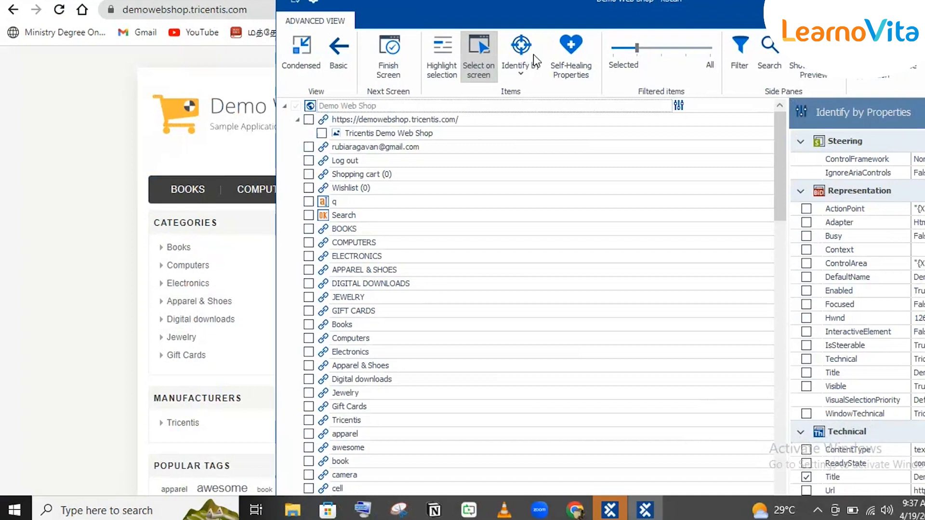
click(617, 47)
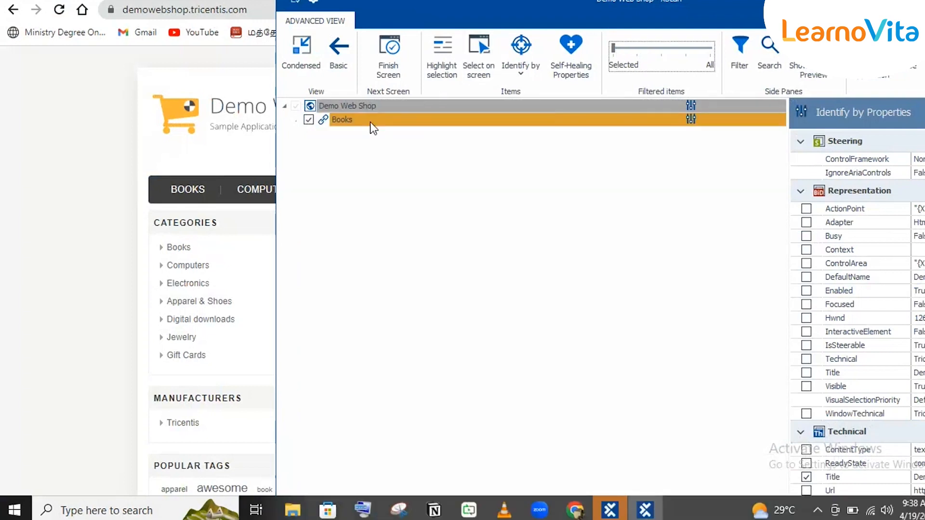
Step: Maximize XScan and review the properties that identify the Books link
click(371, 122)
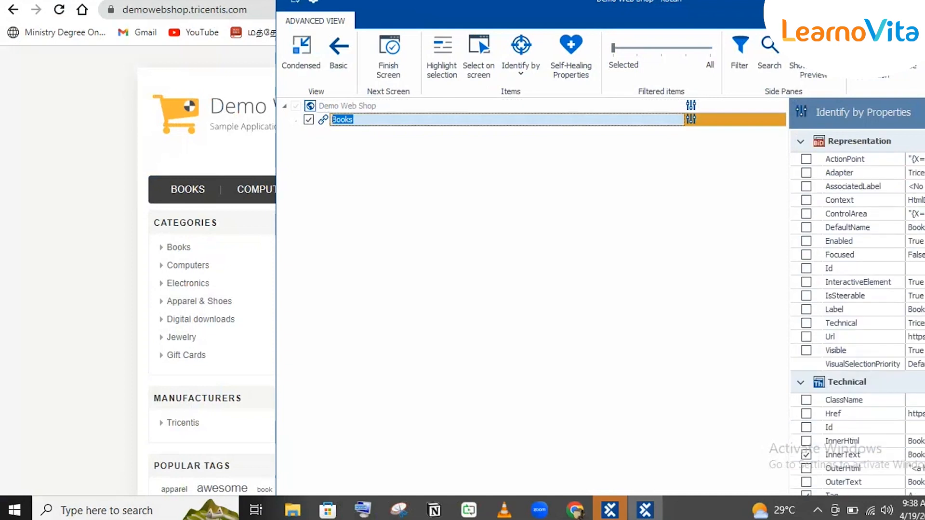
key(super+Up)
click(142, 107)
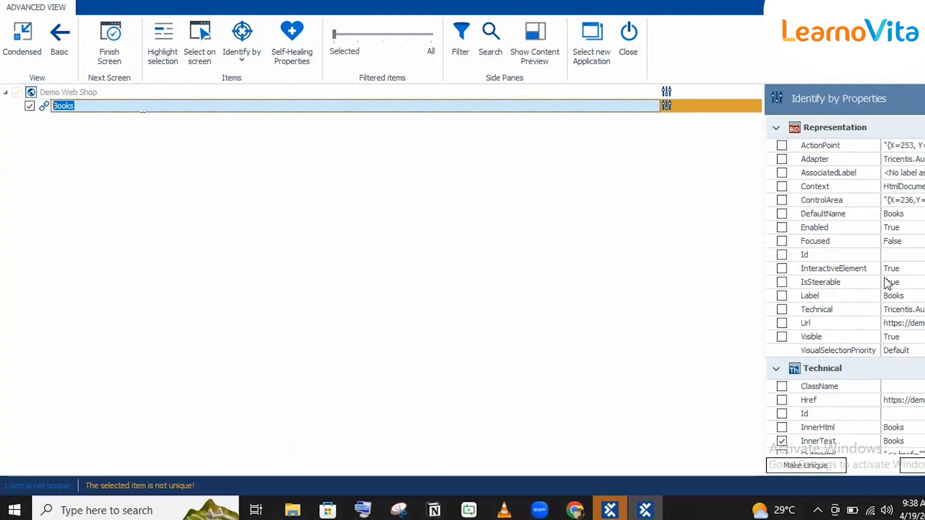
scroll(848, 289, down, 3)
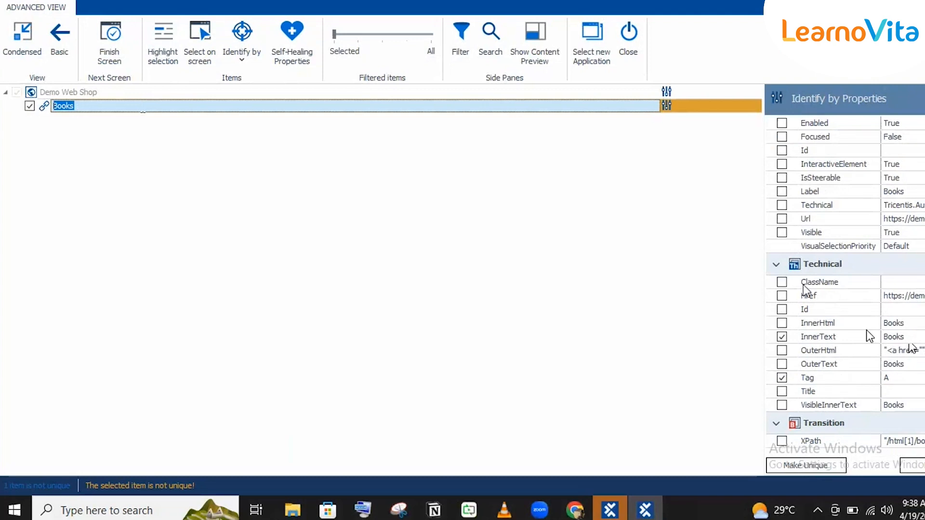
Step: Try adding Label and DefaultName in turn to the Books link's identifying properties, removing each again
click(782, 192)
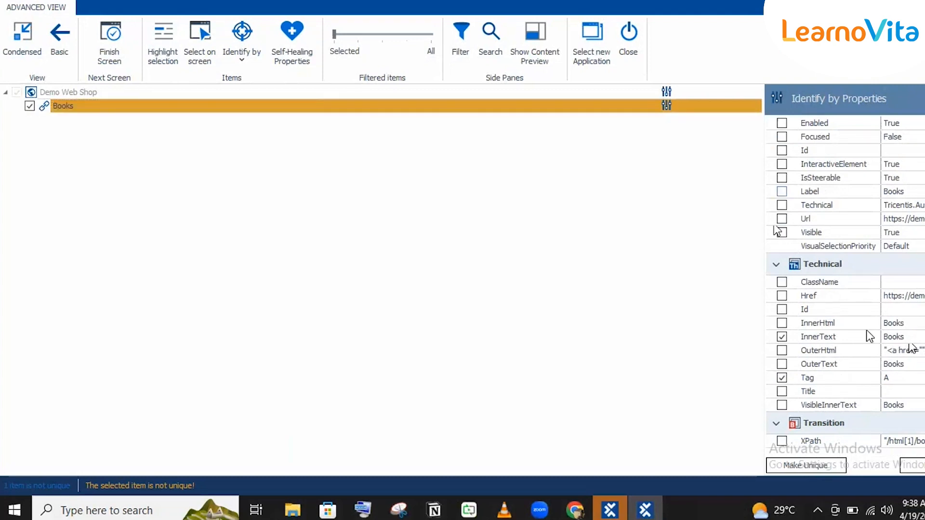
click(782, 192)
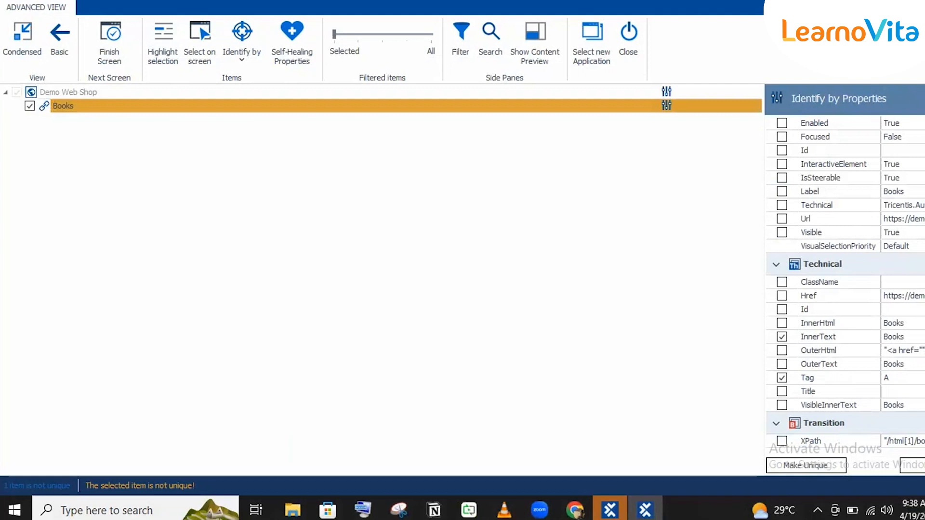
scroll(846, 289, up, 3)
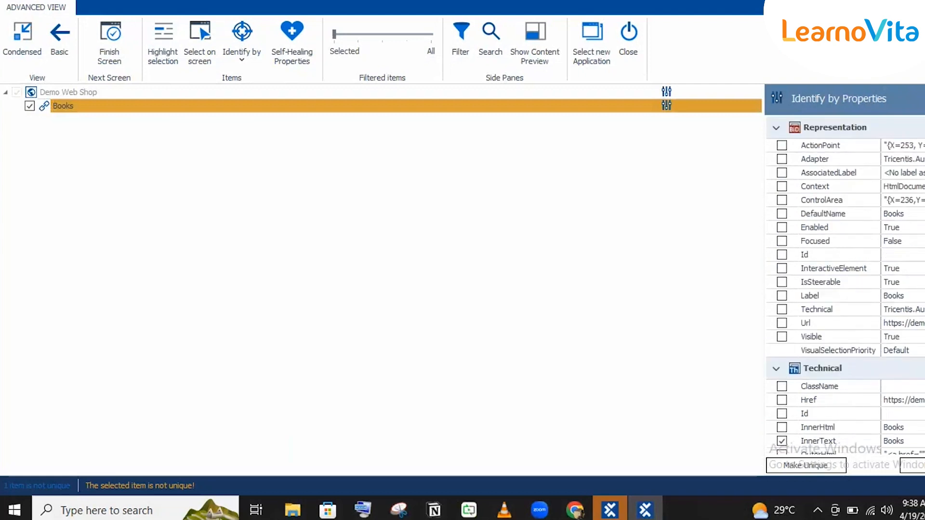
click(782, 214)
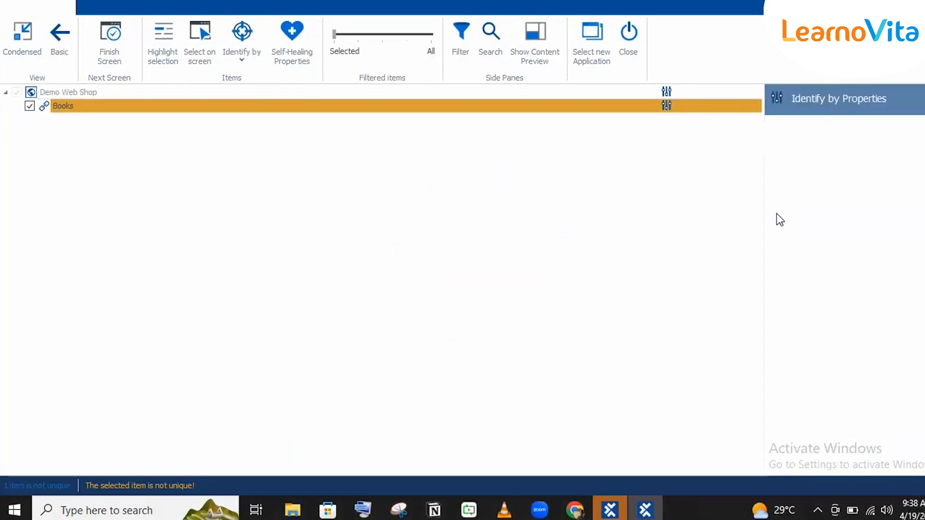
click(779, 214)
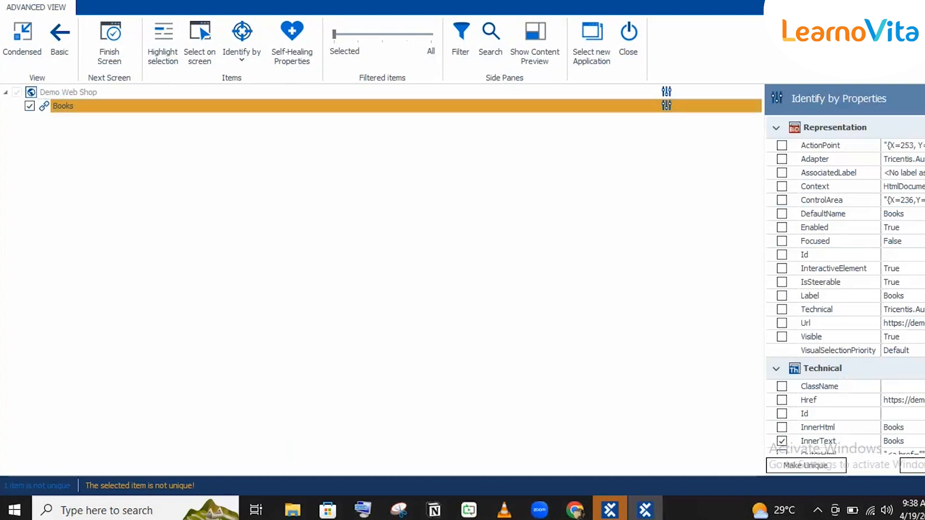
Step: Try adding XPath to the Books link's identifying properties, removing it again
scroll(845, 287, down, 3)
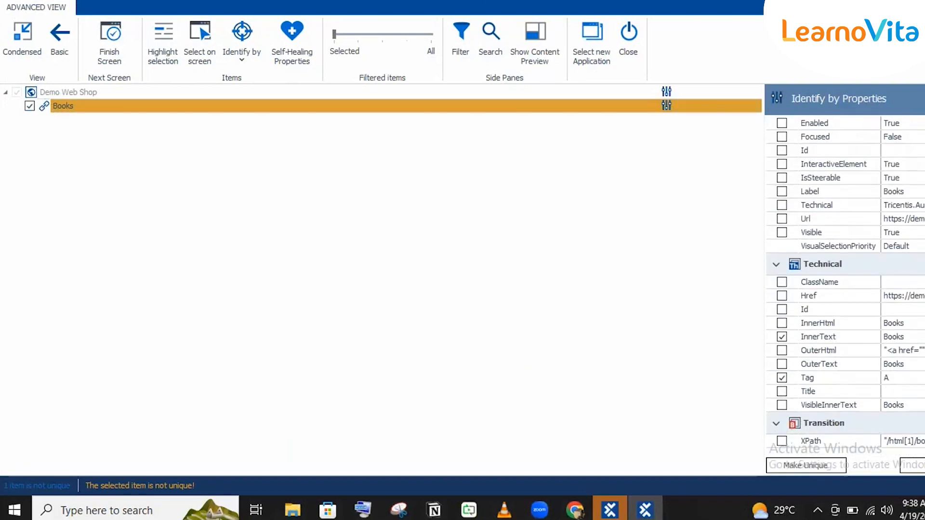
click(782, 378)
click(922, 1)
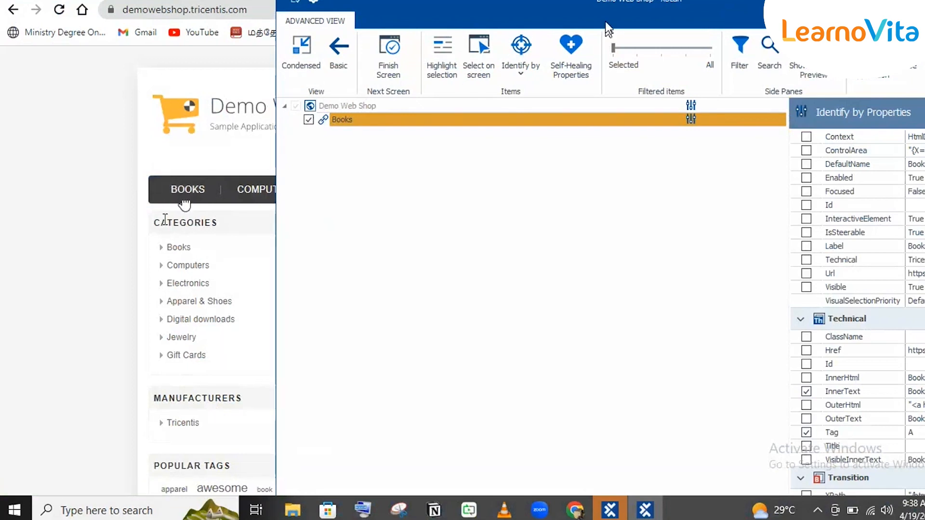
drag(608, 30, 409, 24)
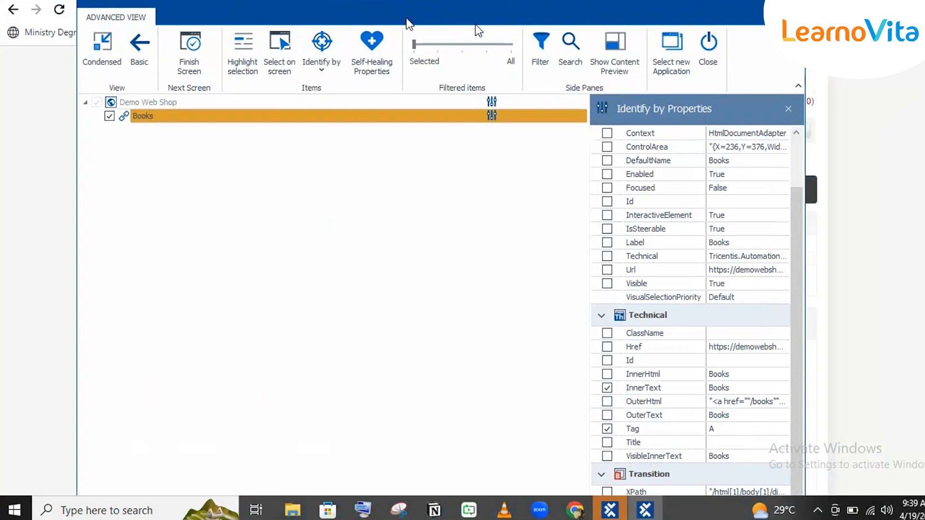
drag(362, 5, 300, 0)
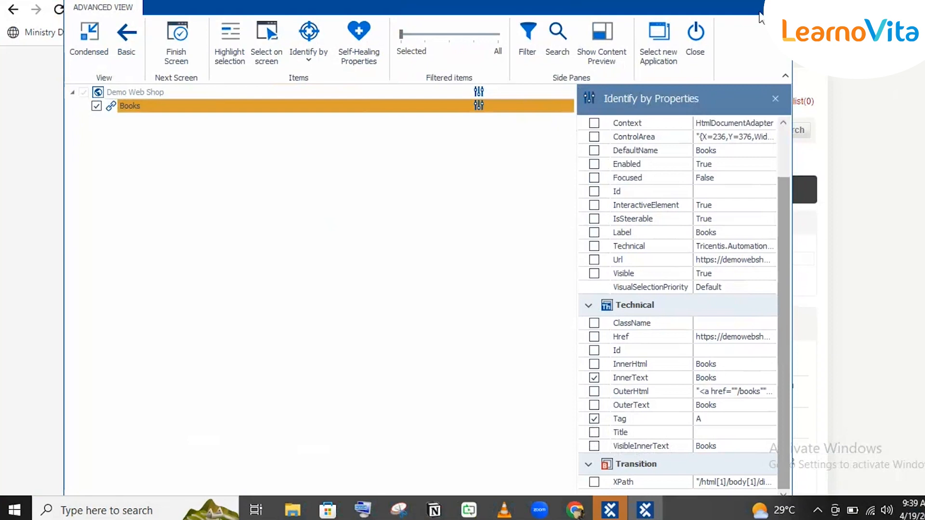
click(749, 0)
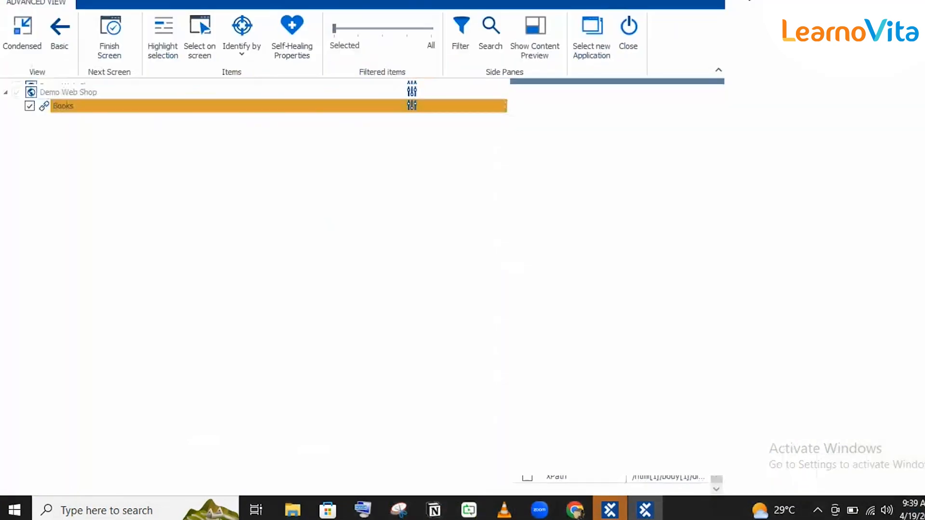
scroll(858, 390, down, 1)
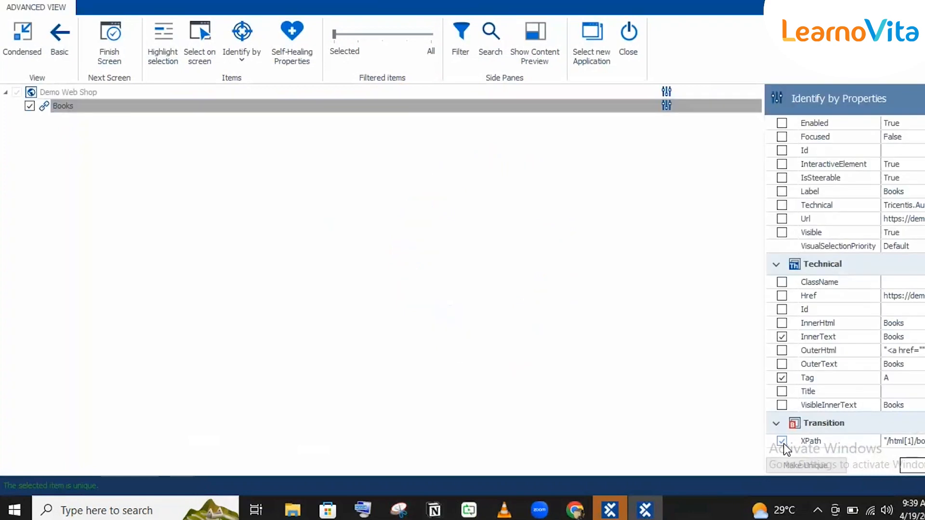
click(789, 441)
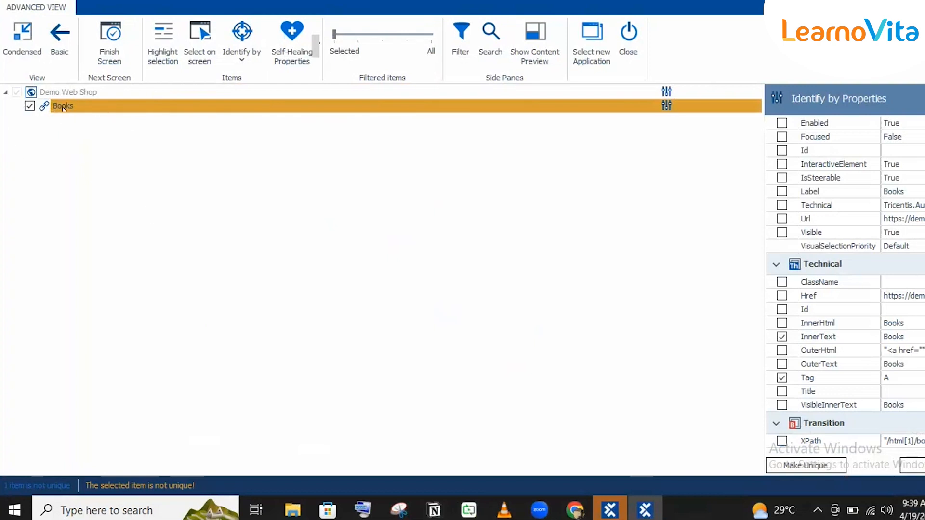
Step: Review the identification methods offered for the Books link, with the web shop page uncovered for comparison
click(227, 67)
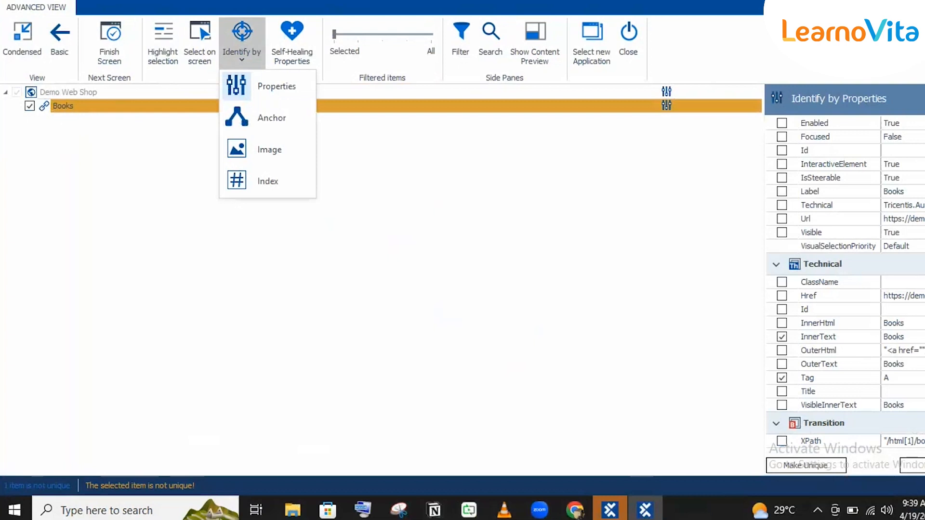
double_click(385, 7)
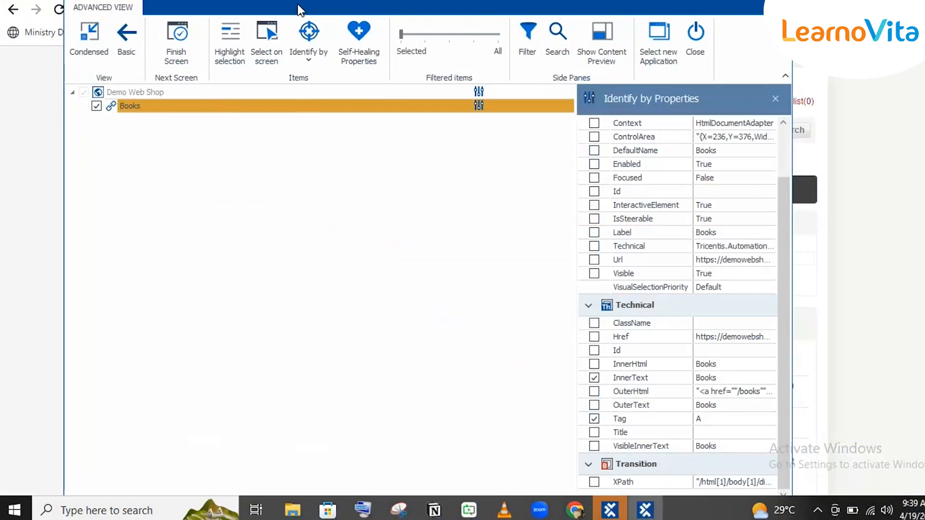
drag(335, 10, 581, 10)
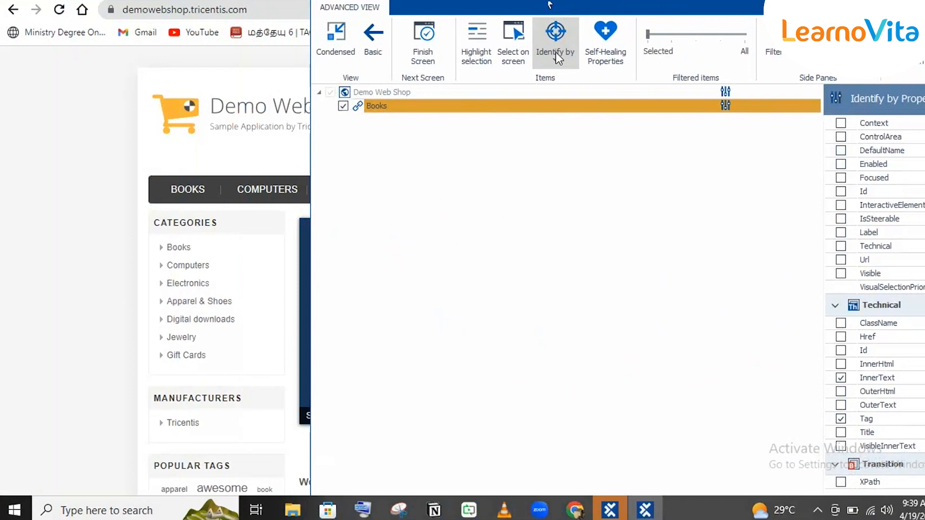
click(556, 52)
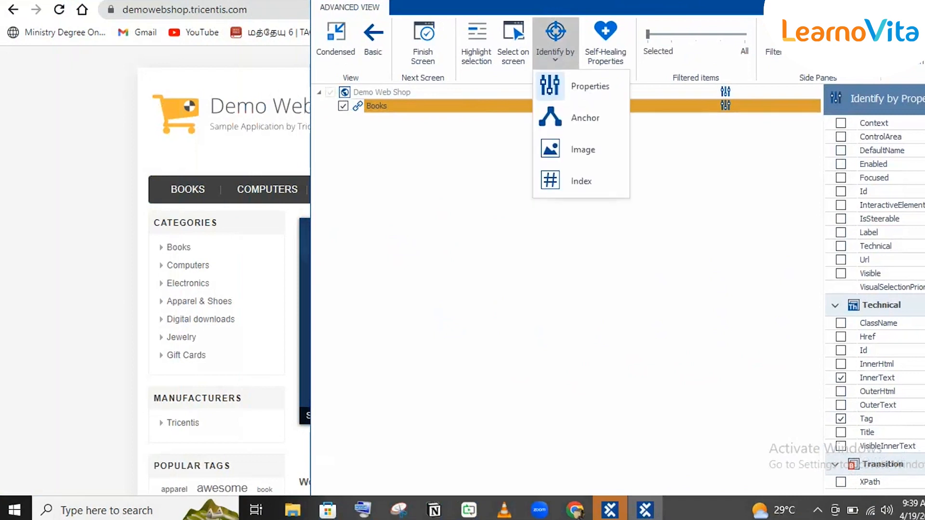
drag(641, 3, 318, 0)
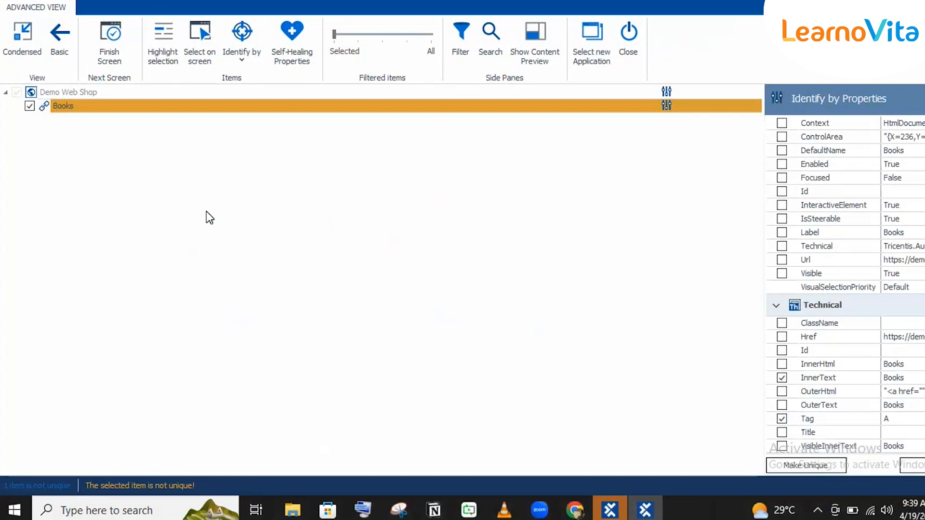
Step: Widen the item filter to one level below All and switch the Books link to identification by Anchor
click(77, 106)
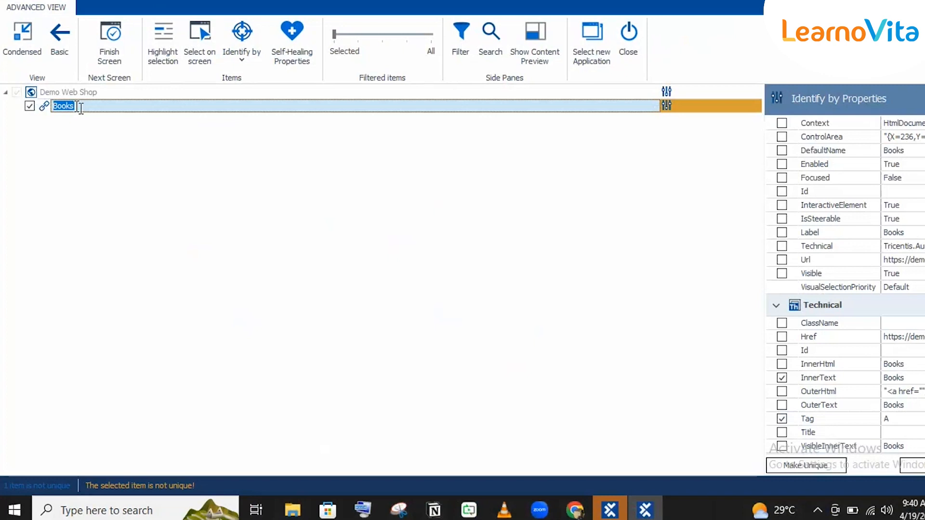
click(283, 256)
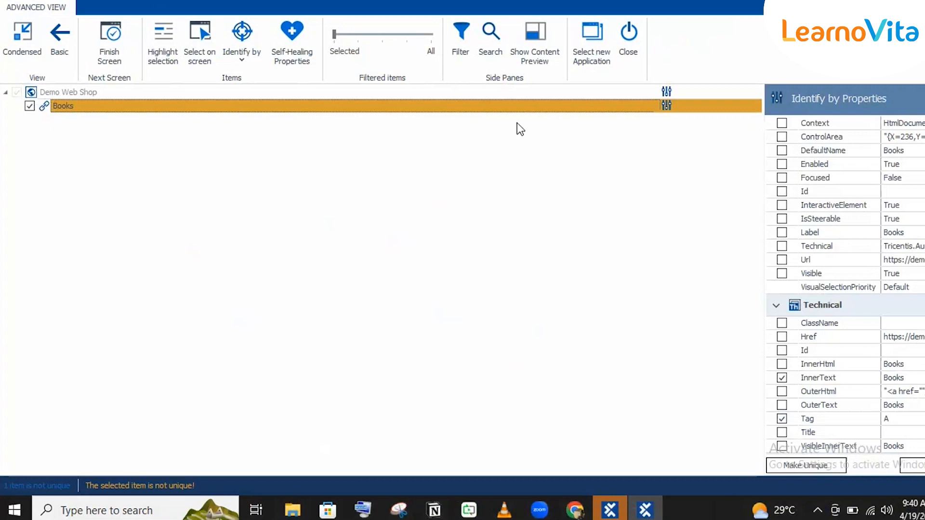
click(230, 44)
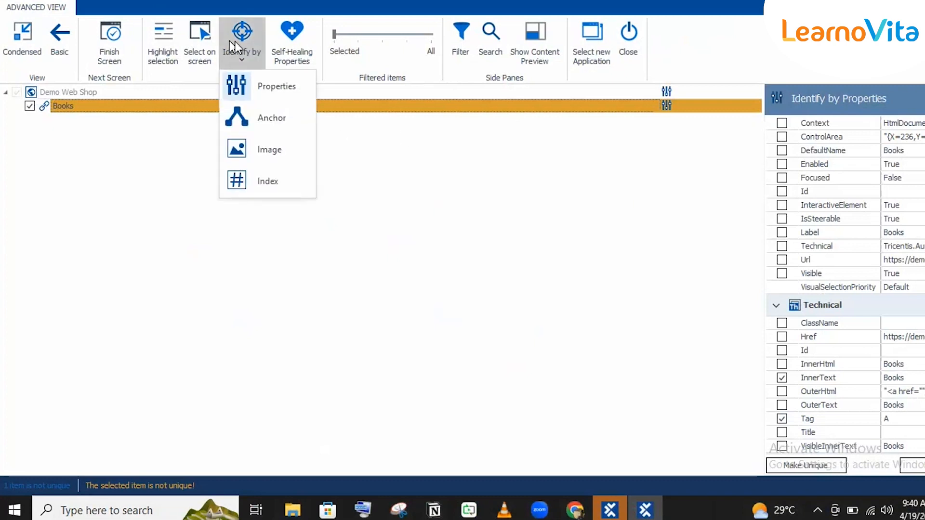
click(127, 108)
click(126, 108)
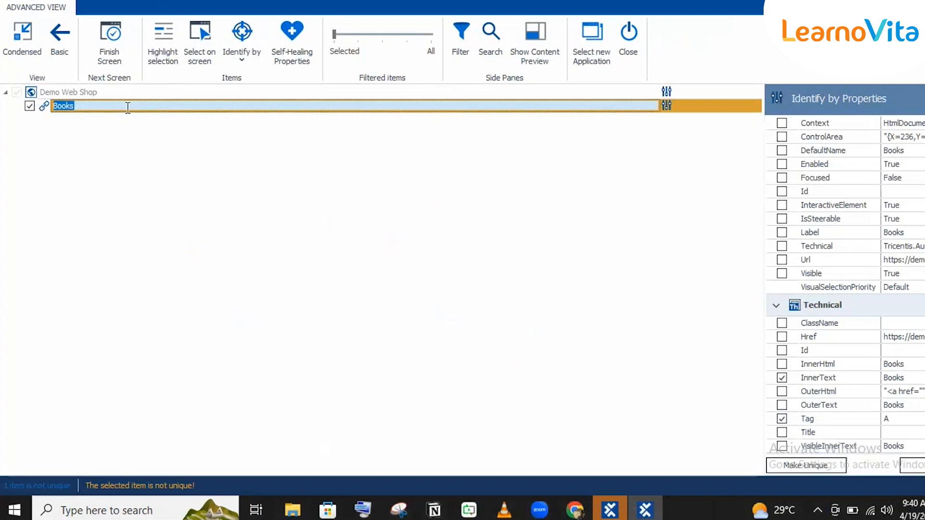
click(241, 53)
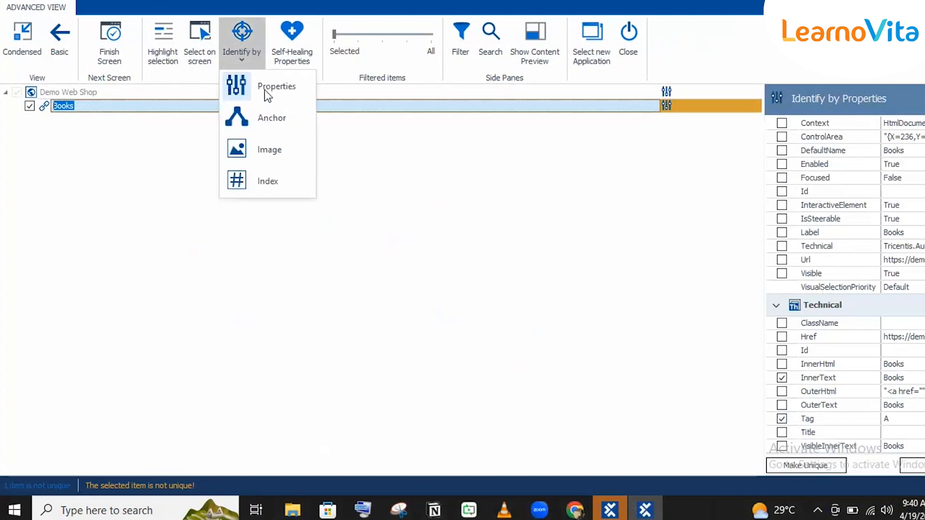
click(128, 112)
click(244, 125)
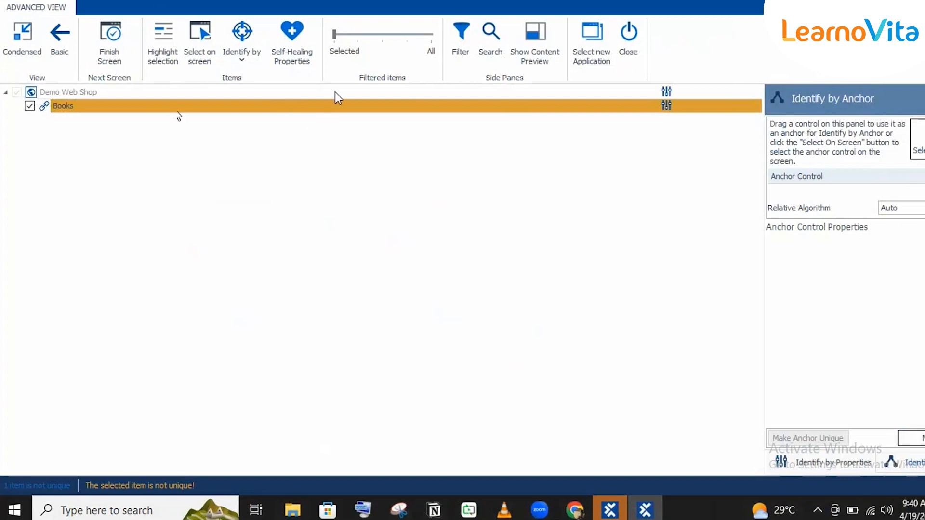
click(403, 35)
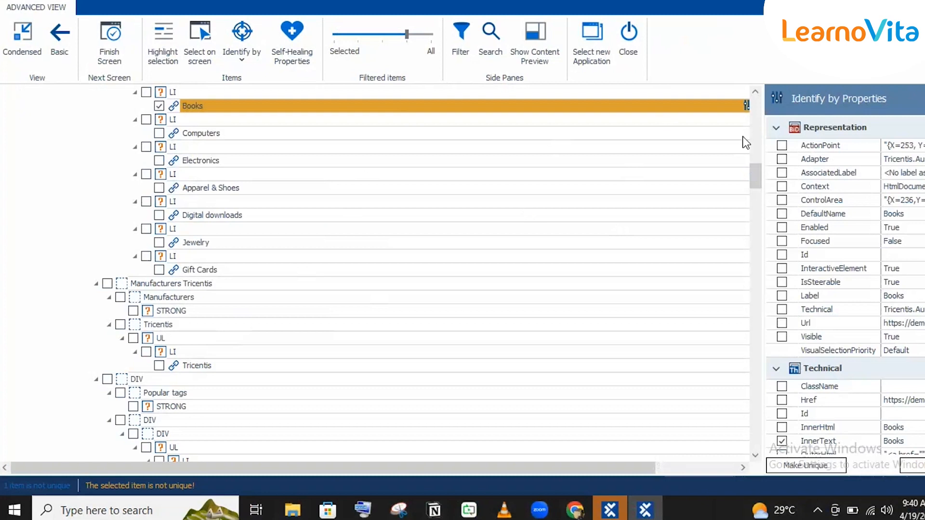
click(242, 55)
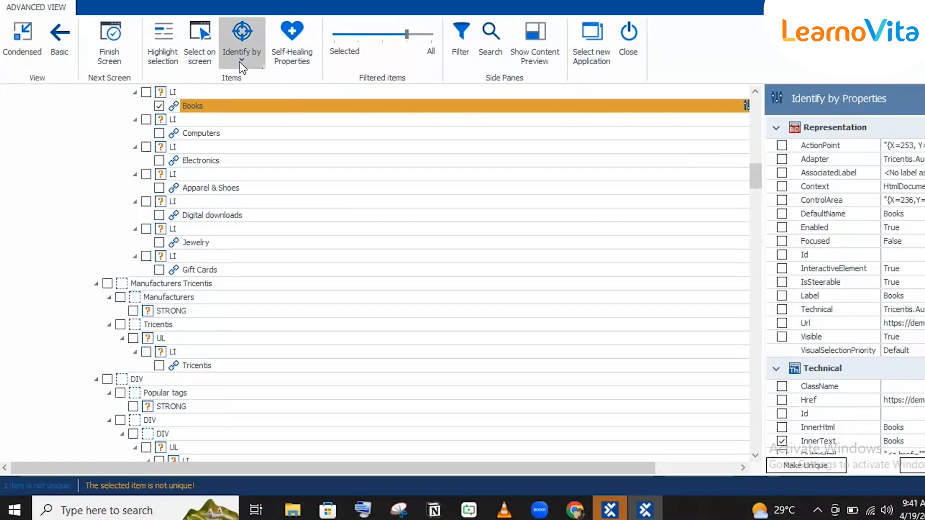
click(259, 118)
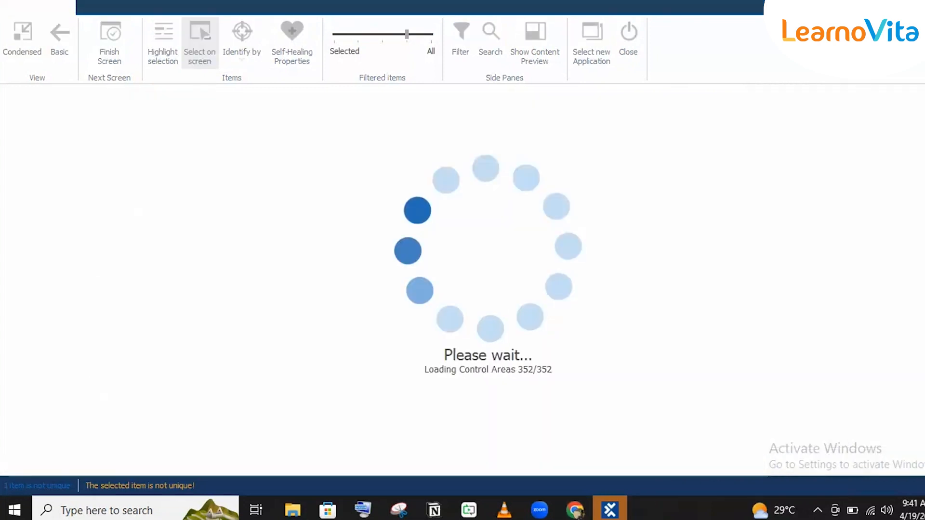
Step: Pick the Categories heading on the web page as the Books link's anchor control and maximize XScan
drag(411, 1, 700, 8)
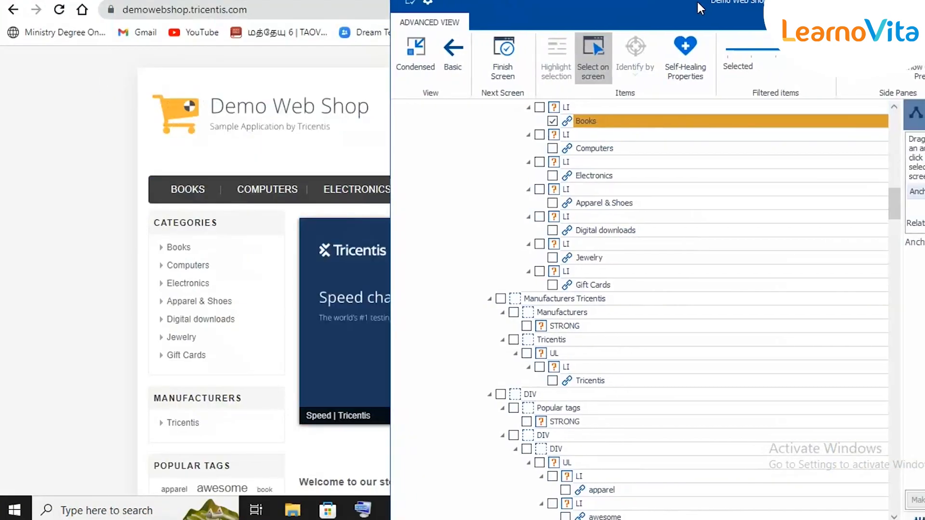
mouse_move(234, 238)
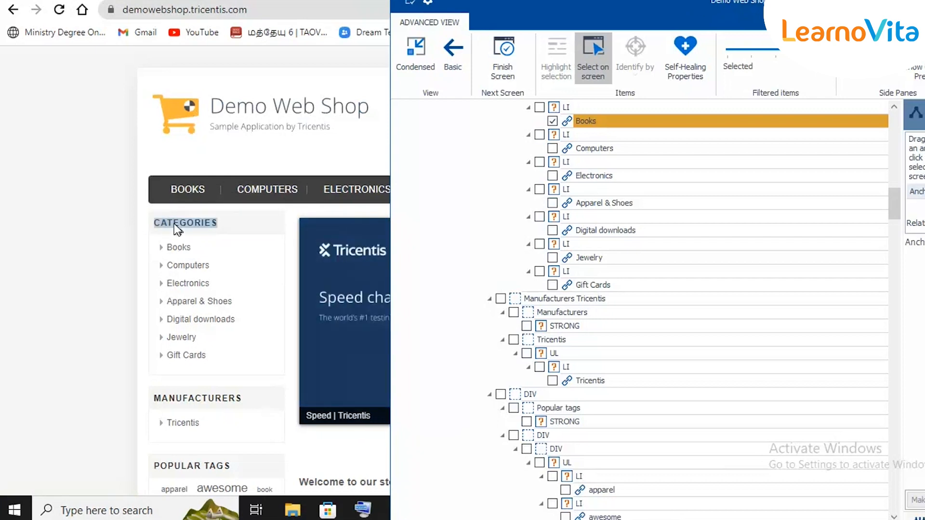
drag(547, 16, 335, 10)
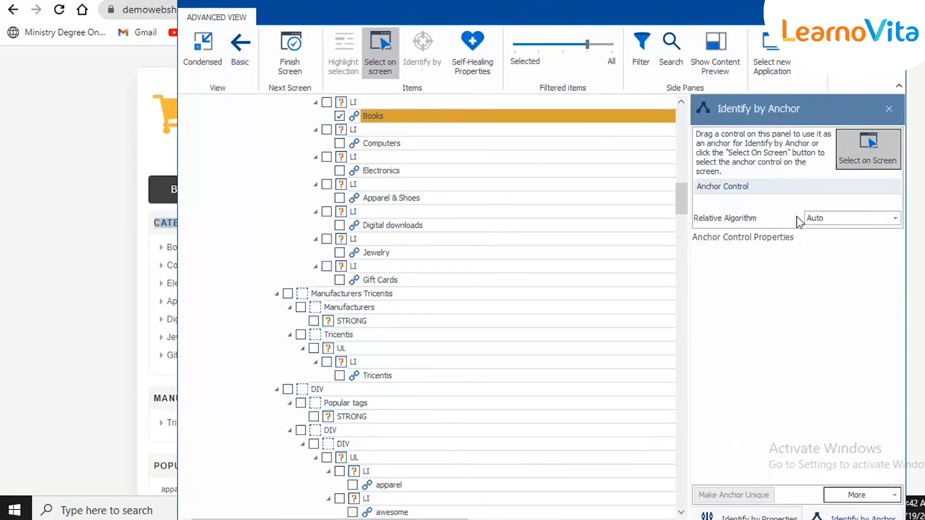
click(849, 145)
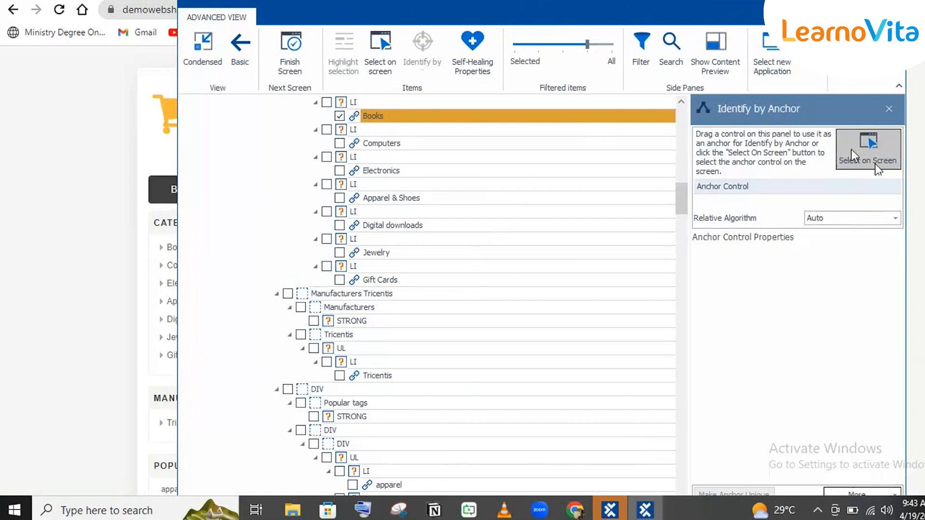
click(852, 149)
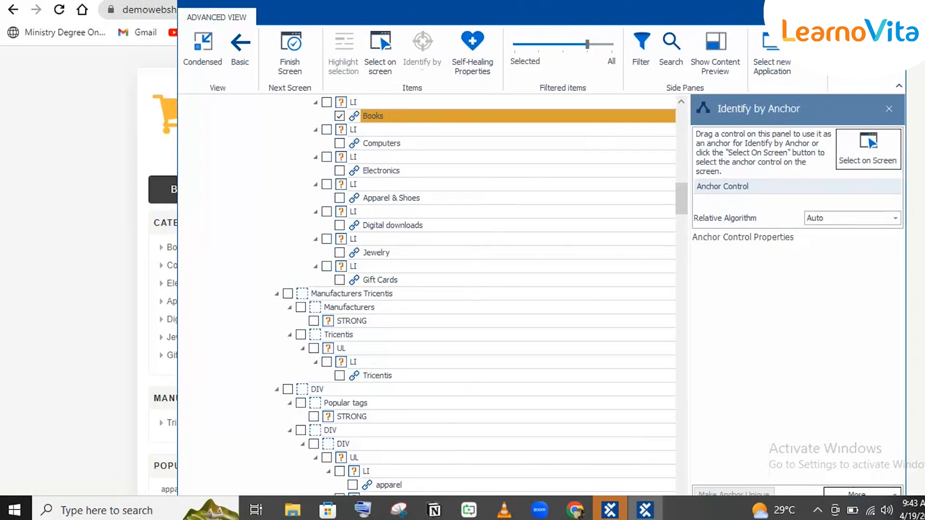
click(866, 4)
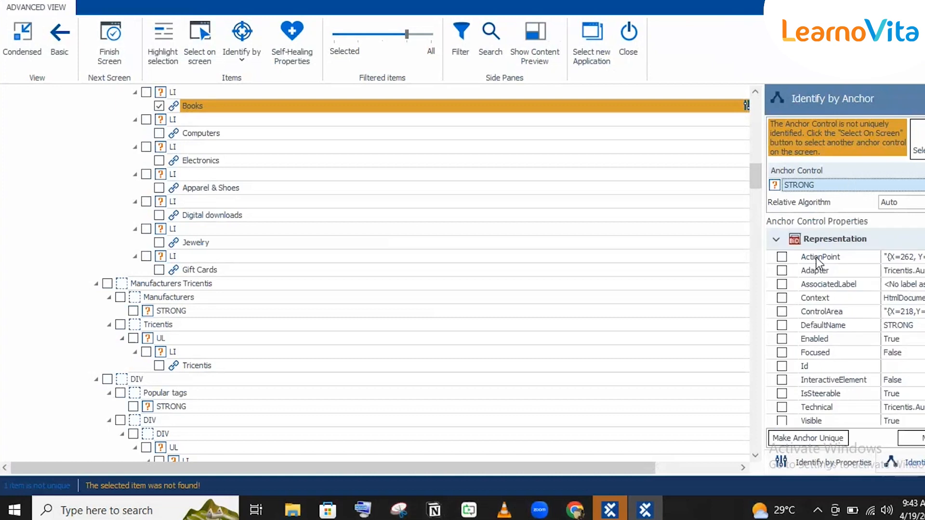
Step: Add the technical property InnerHtml to the Categories anchor control's identifying properties alongside Tag
scroll(846, 333, down, 5)
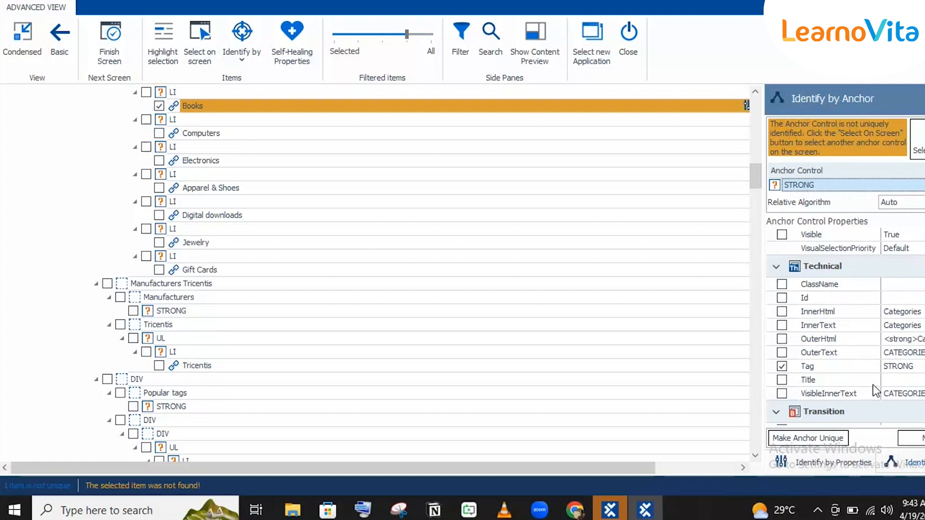
click(783, 326)
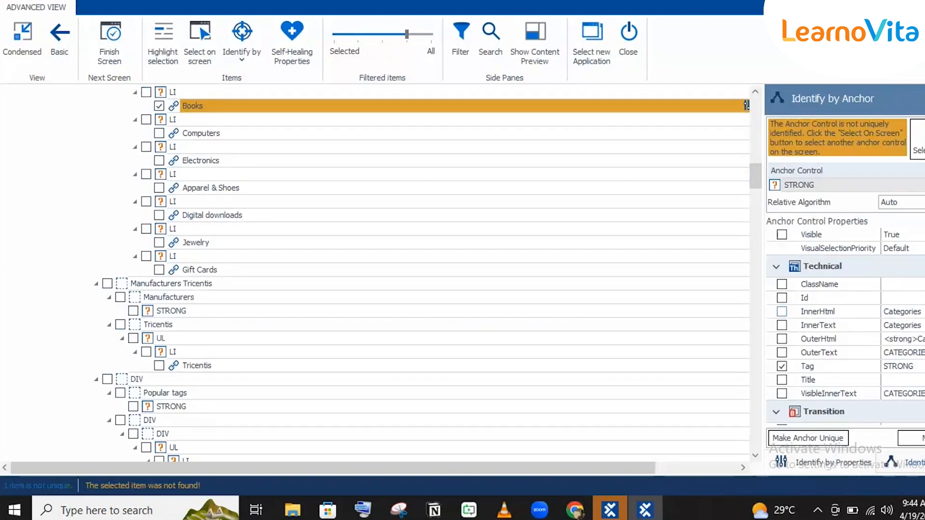
click(781, 312)
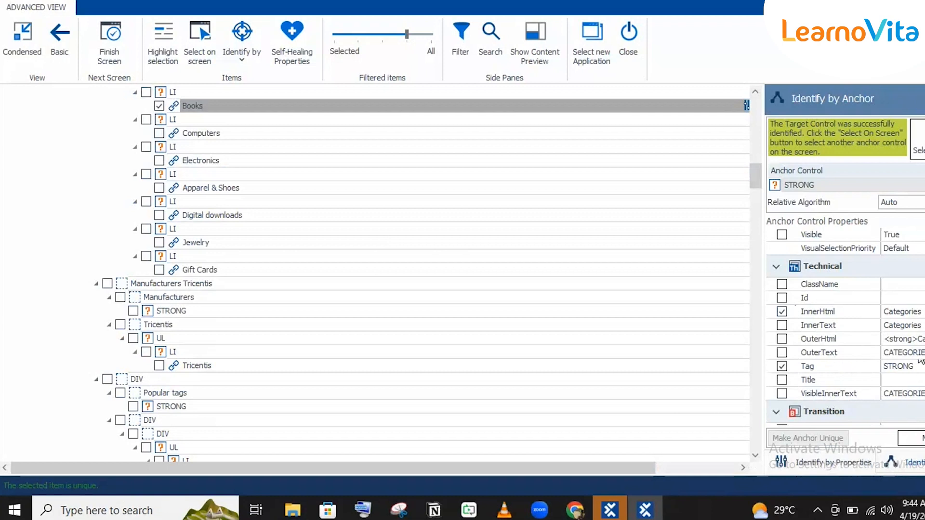
Step: Examine the anchor control's properties and locate the Categories heading relative to Books in the item tree
scroll(920, 362, up, 5)
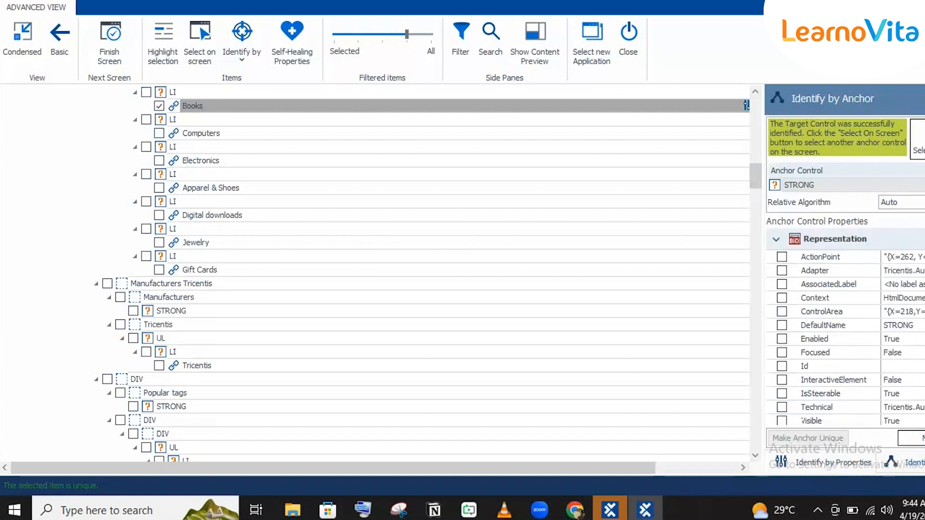
scroll(846, 337, down, 5)
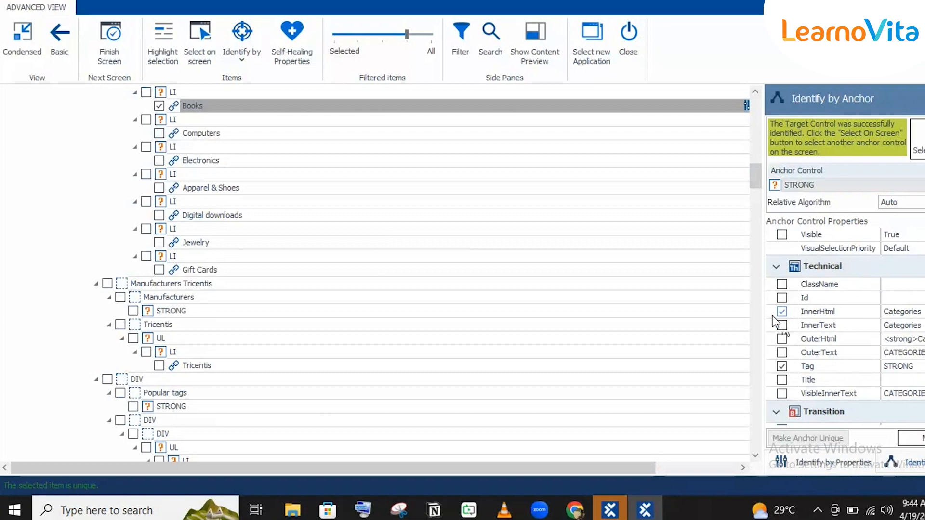
click(922, 312)
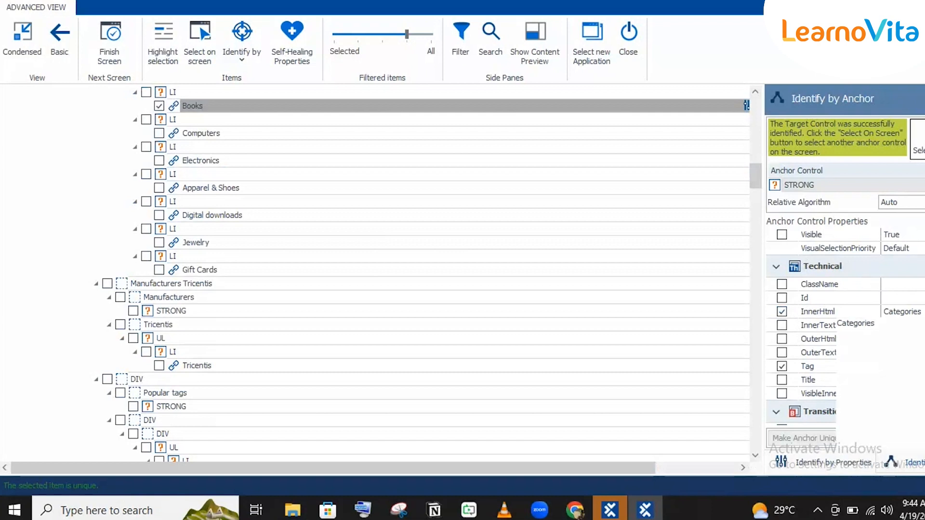
click(836, 289)
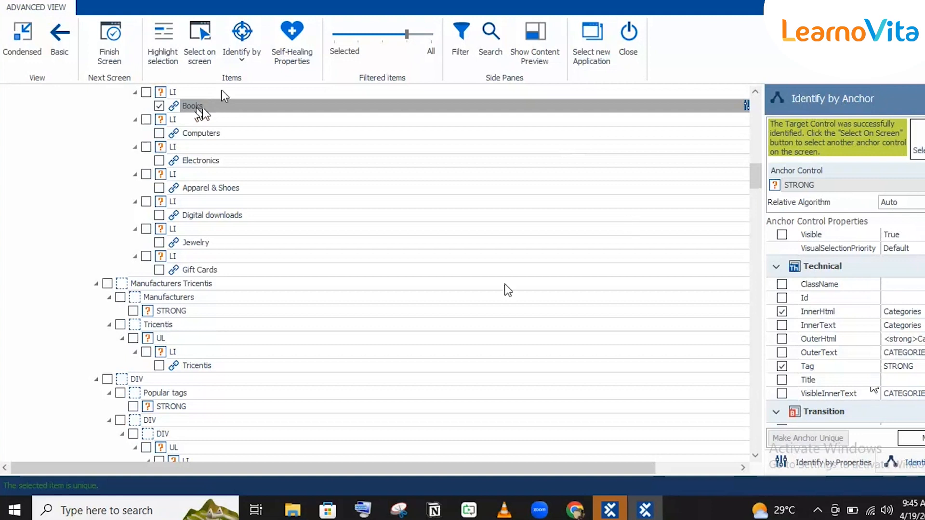
scroll(390, 227, up, 3)
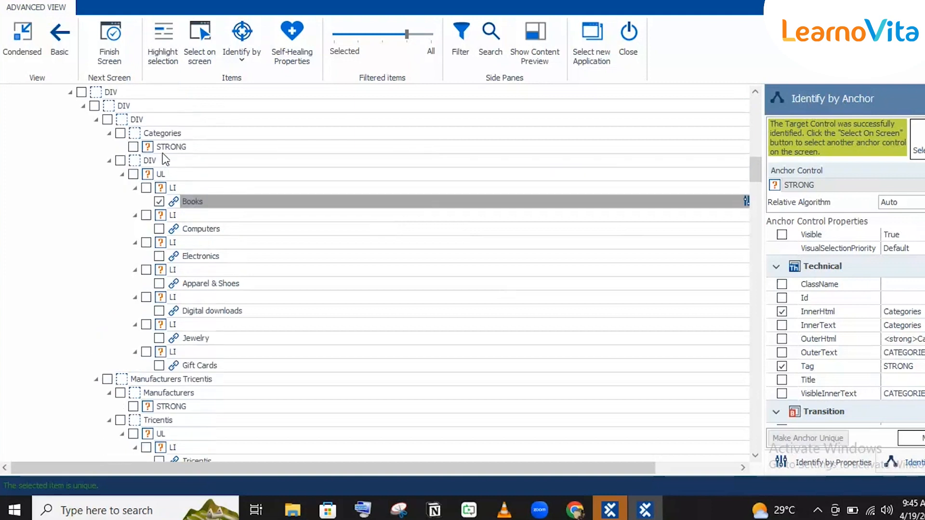
Step: Replace the Books link's anchor with the Categories container from the item tree and add ClassName to its identifying properties
click(134, 134)
drag(171, 147, 820, 184)
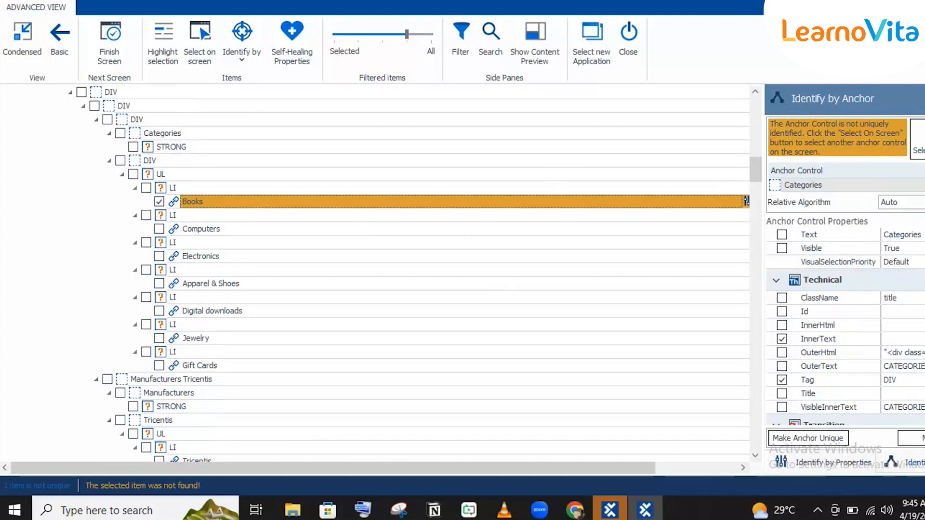
scroll(846, 327, down, 2)
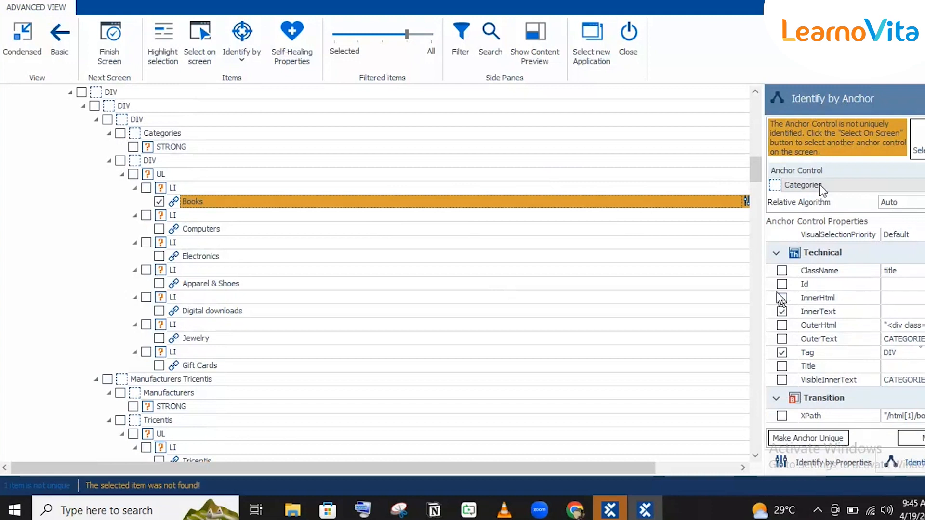
click(782, 271)
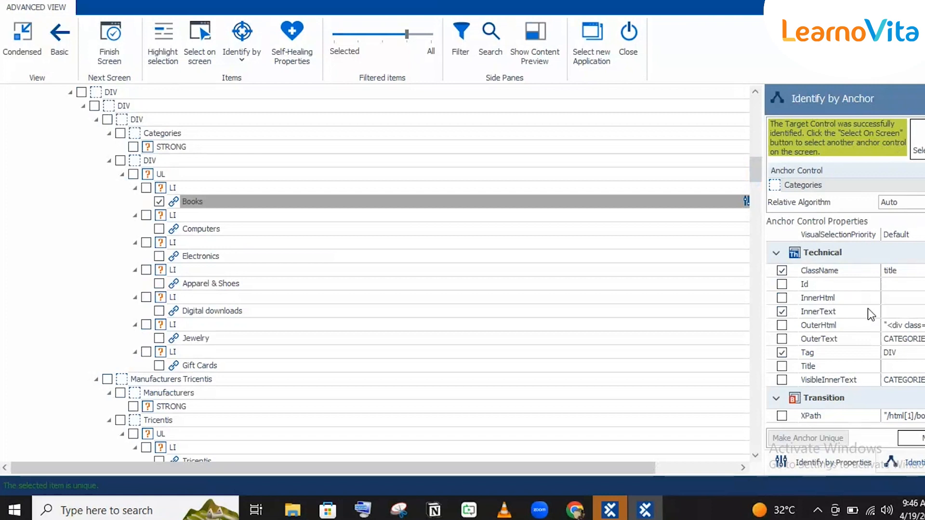
click(913, 312)
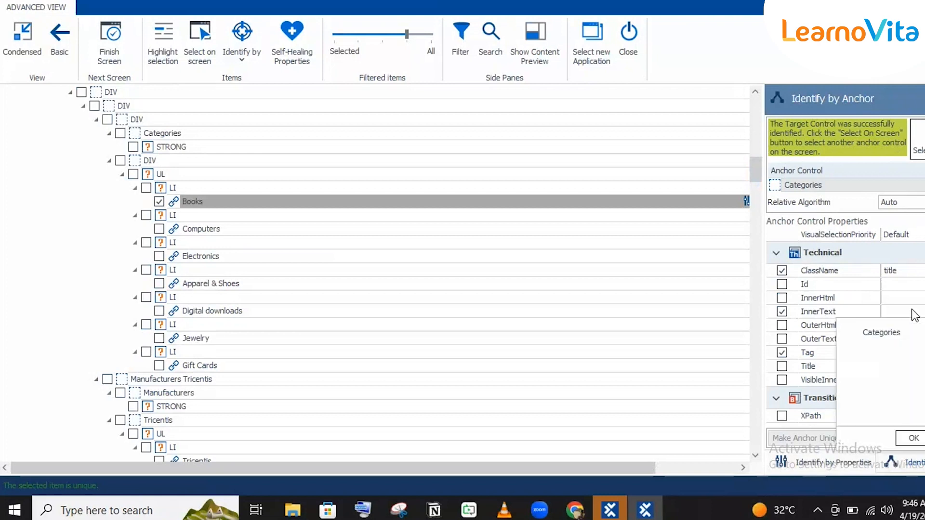
click(824, 286)
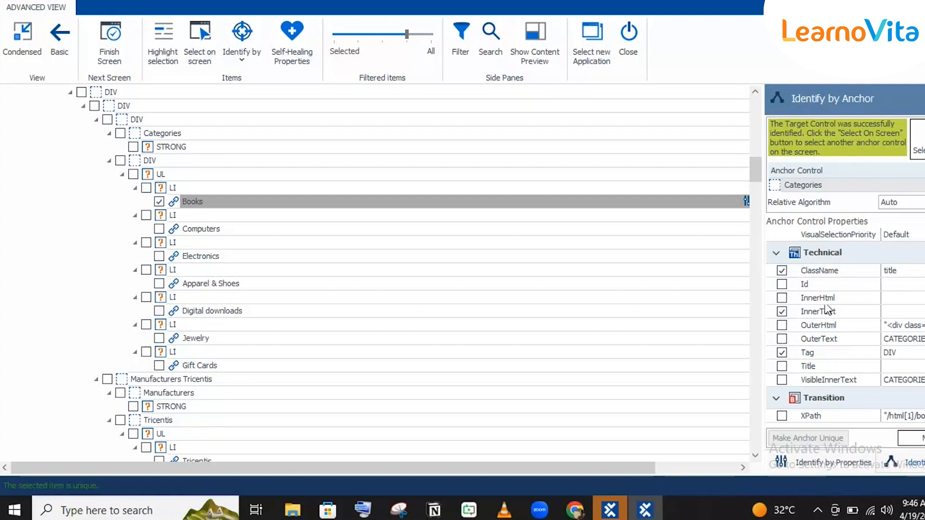
Step: Restore the XScan window from full size and narrow the item filter to one level above Selected
drag(689, 3, 689, 12)
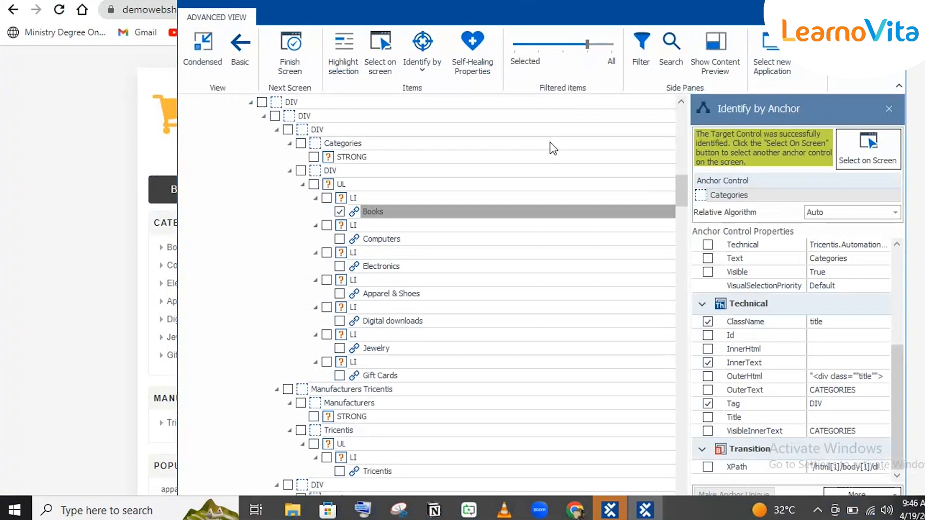
click(420, 60)
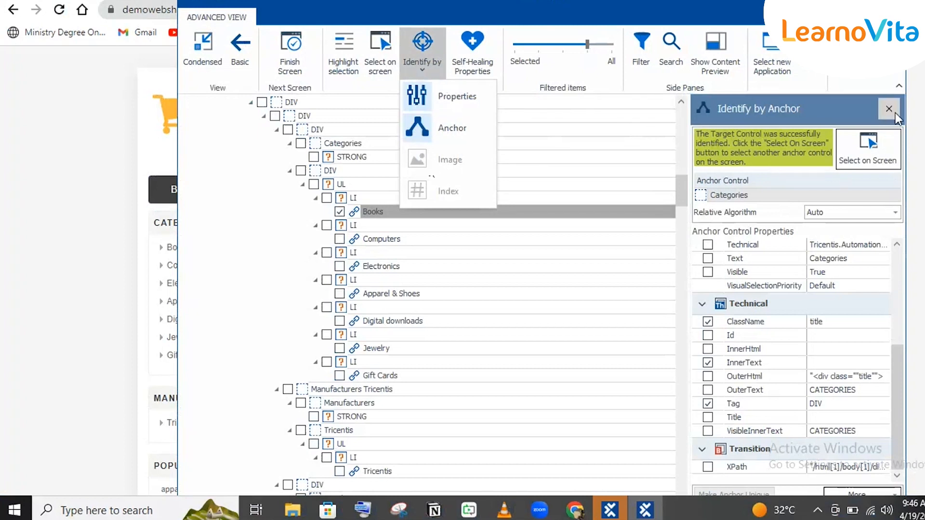
click(297, 251)
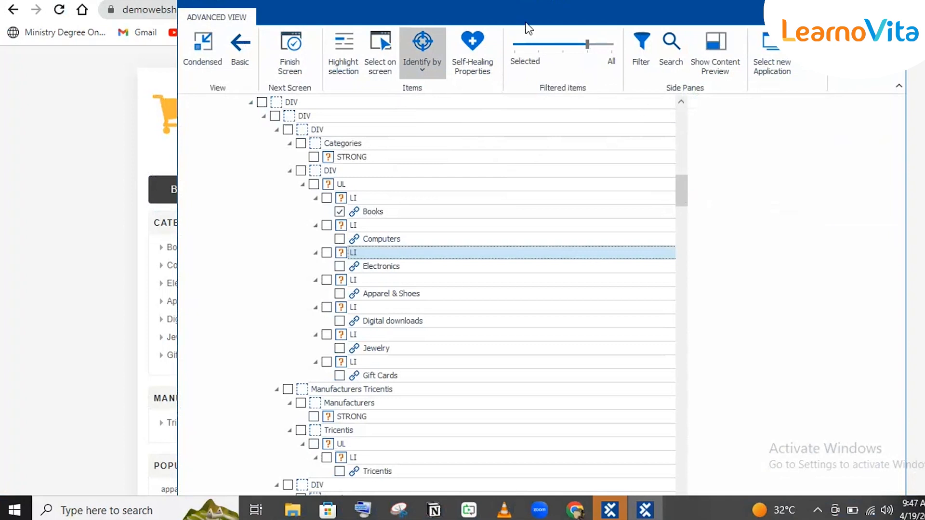
click(414, 49)
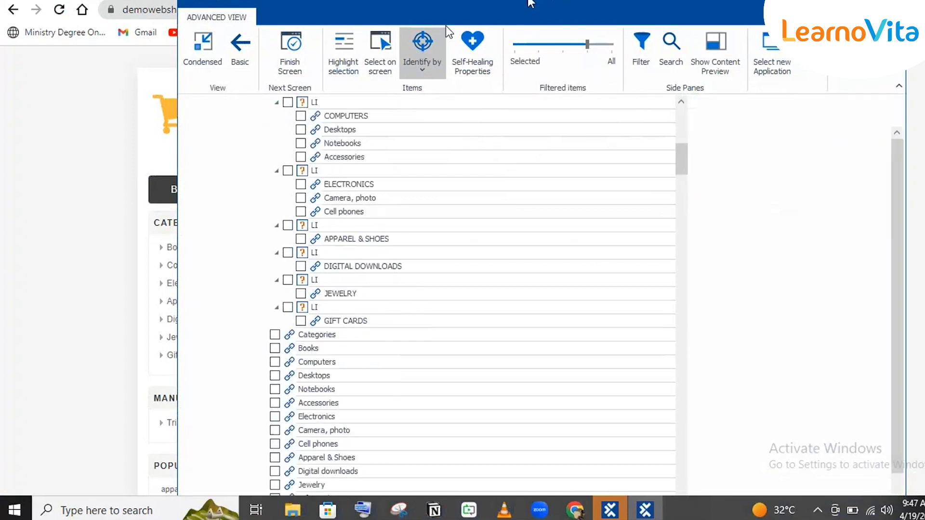
click(685, 158)
drag(686, 158, 681, 116)
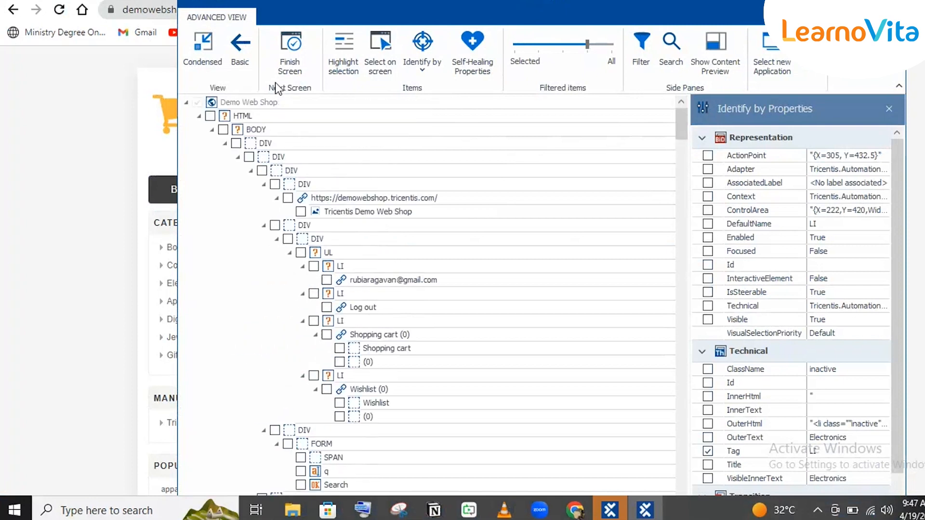
click(538, 48)
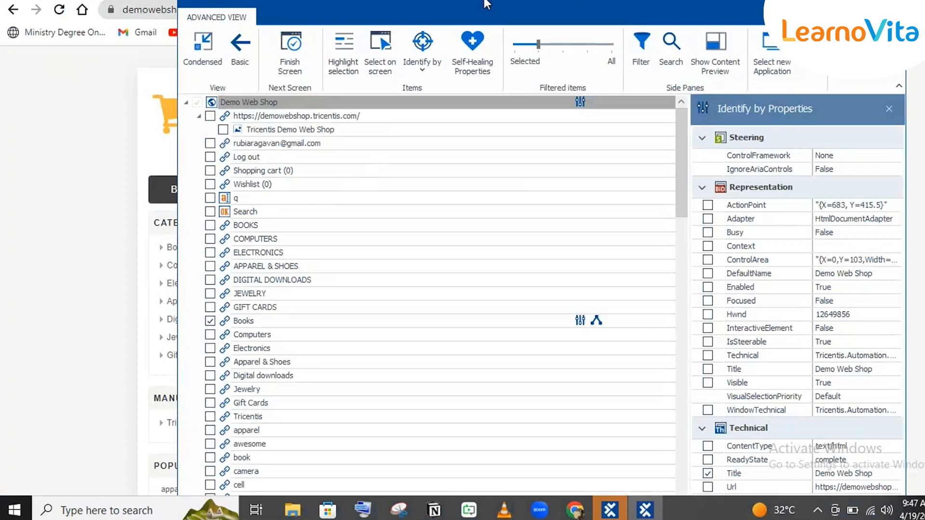
Step: Examine the identification methods available for scanned items and compare them with the web page behind XScan
click(439, 72)
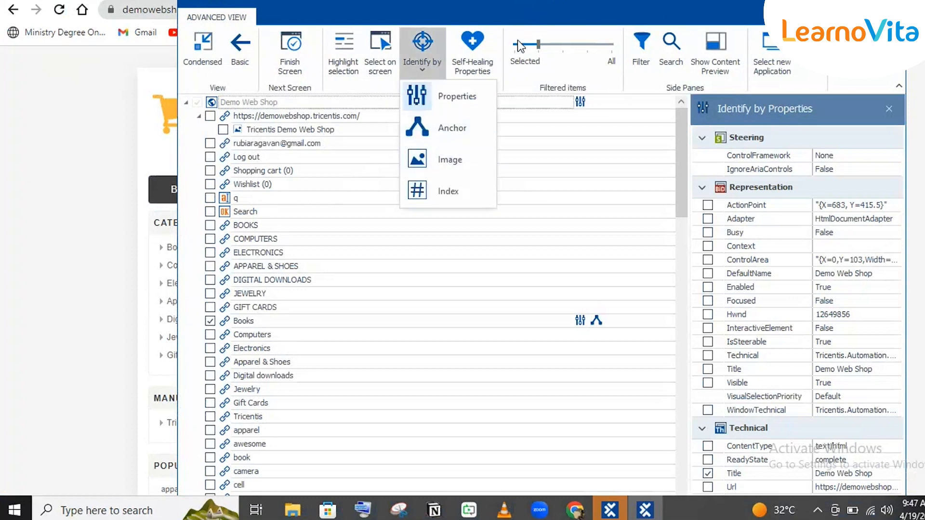
click(492, 1)
drag(493, 1, 535, 155)
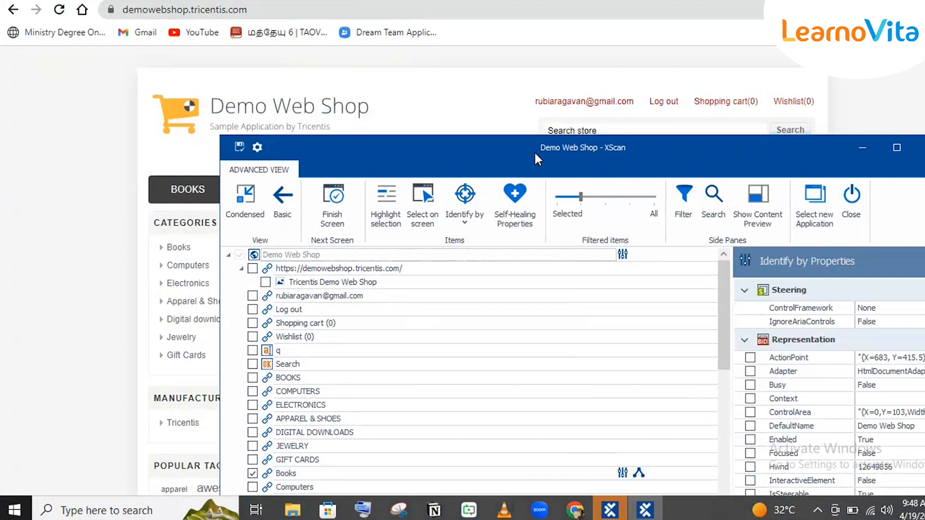
click(461, 215)
click(518, 169)
drag(517, 167, 507, 10)
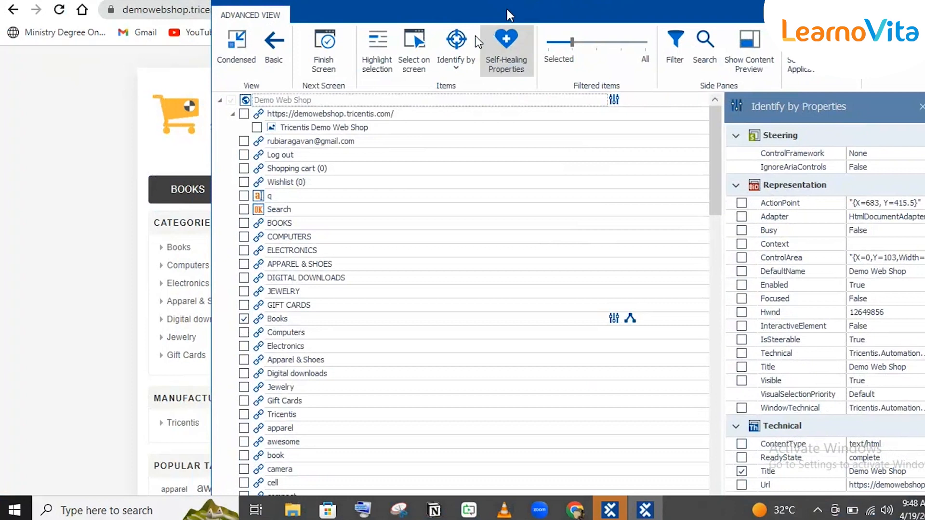
click(464, 49)
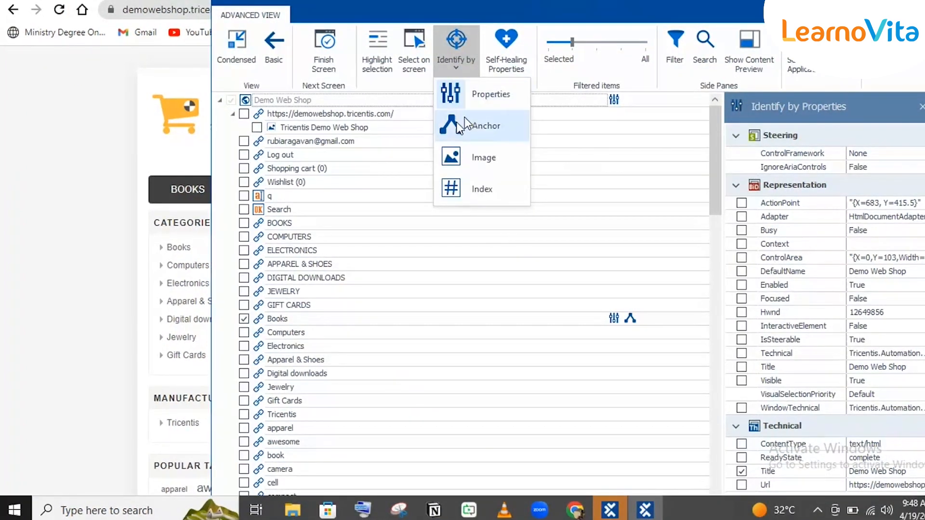
click(453, 70)
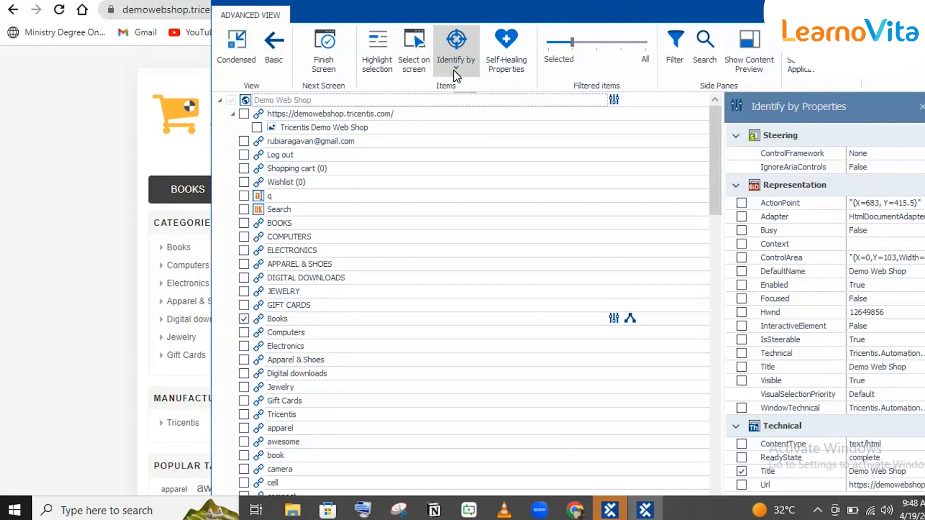
click(454, 72)
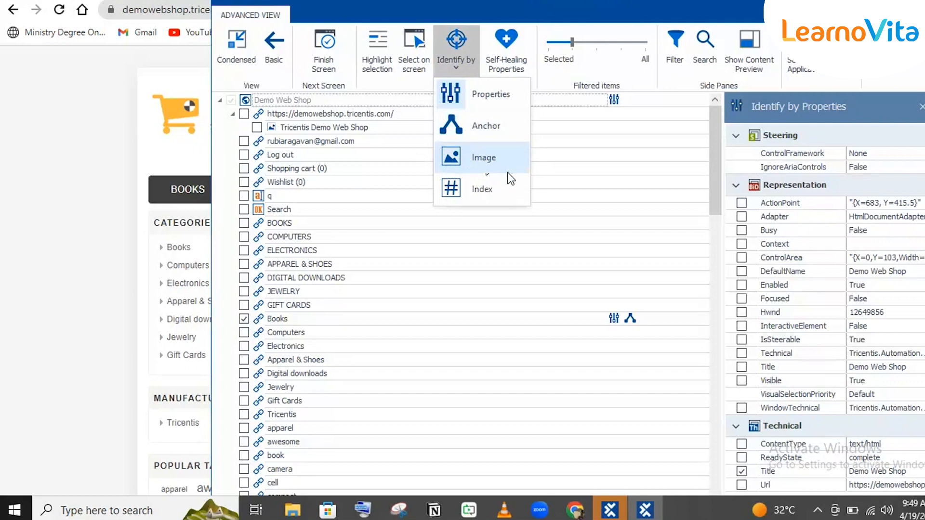
Step: Uncover the web page and pick the Demo Web Shop logo link on it as a second module item
drag(329, 17, 430, 20)
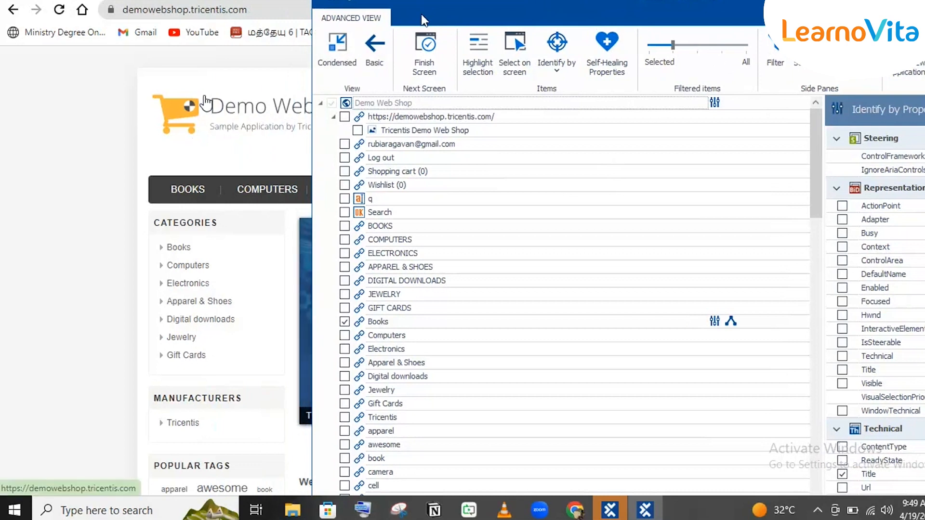
drag(432, 9, 495, 16)
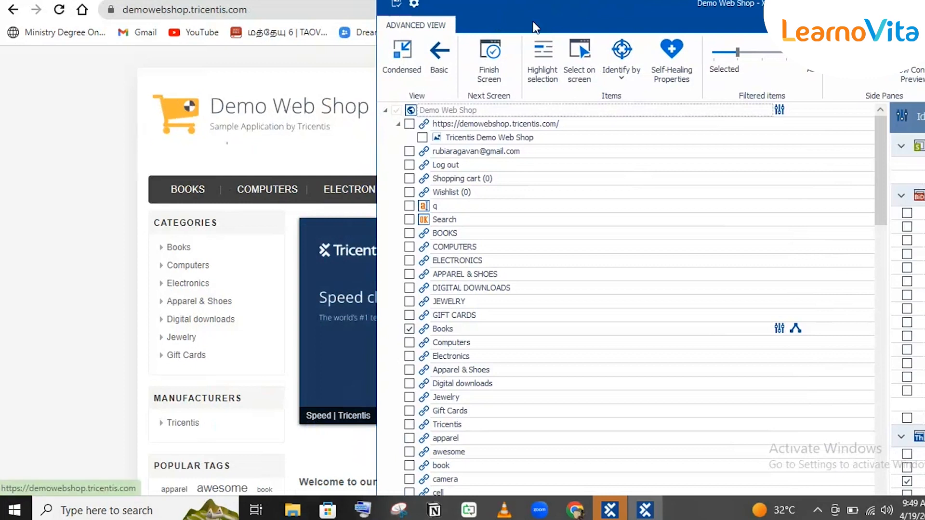
drag(505, 17, 411, 8)
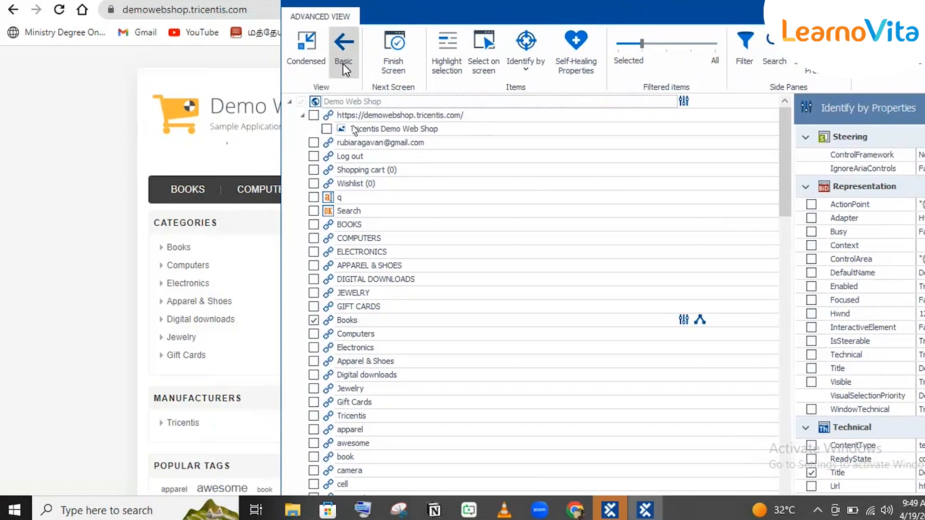
click(480, 72)
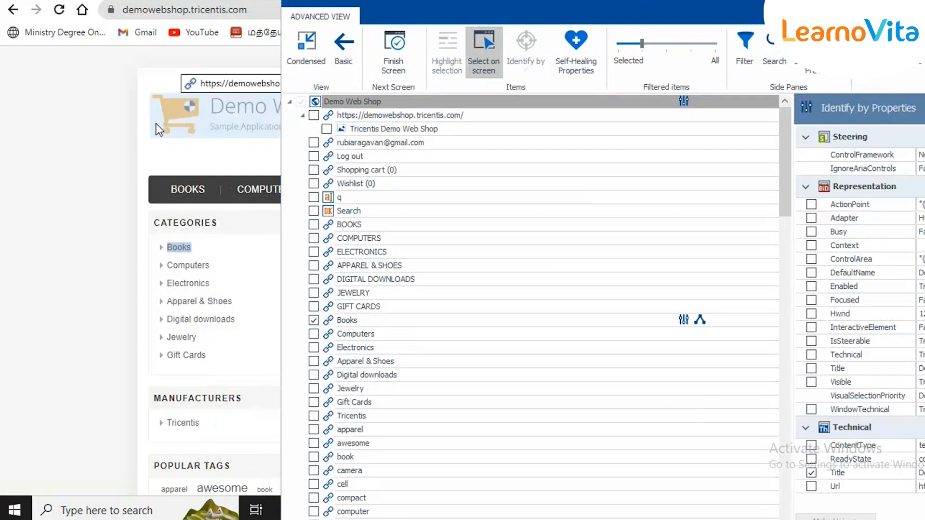
click(156, 124)
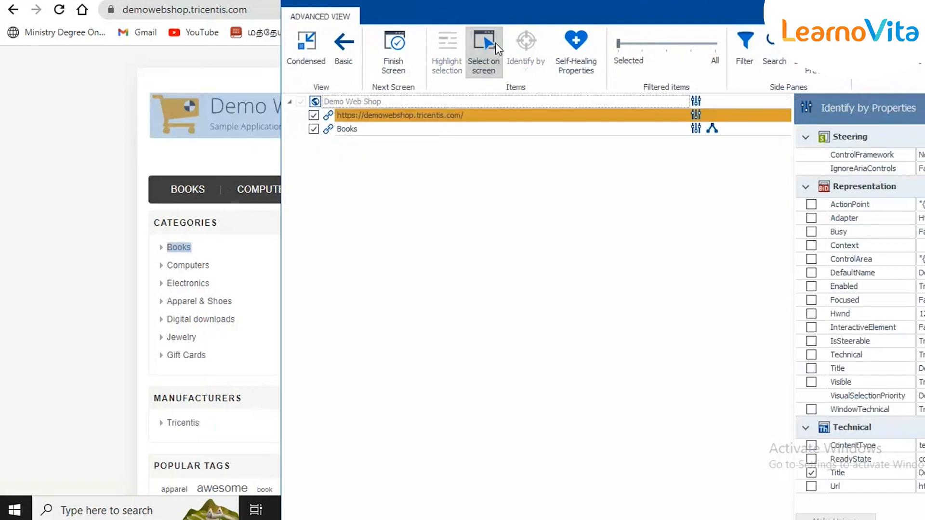
click(495, 44)
Step: Maximize XScan and switch the demowebshop.tricentis.com logo link to identification by Image
double_click(527, 12)
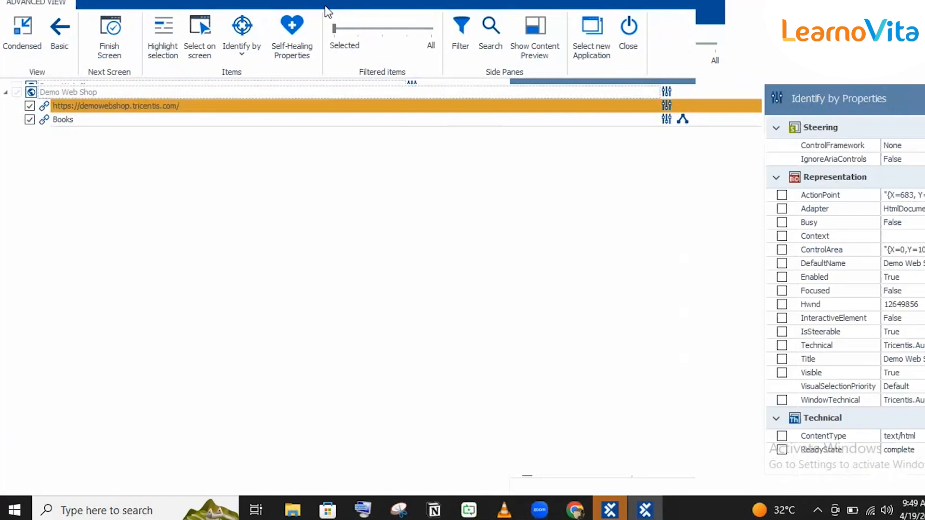
click(189, 106)
click(237, 57)
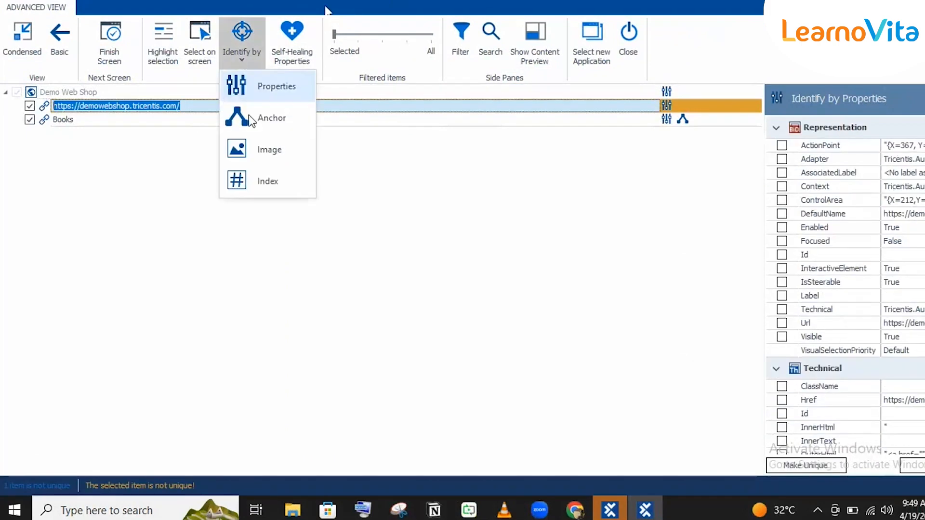
click(254, 150)
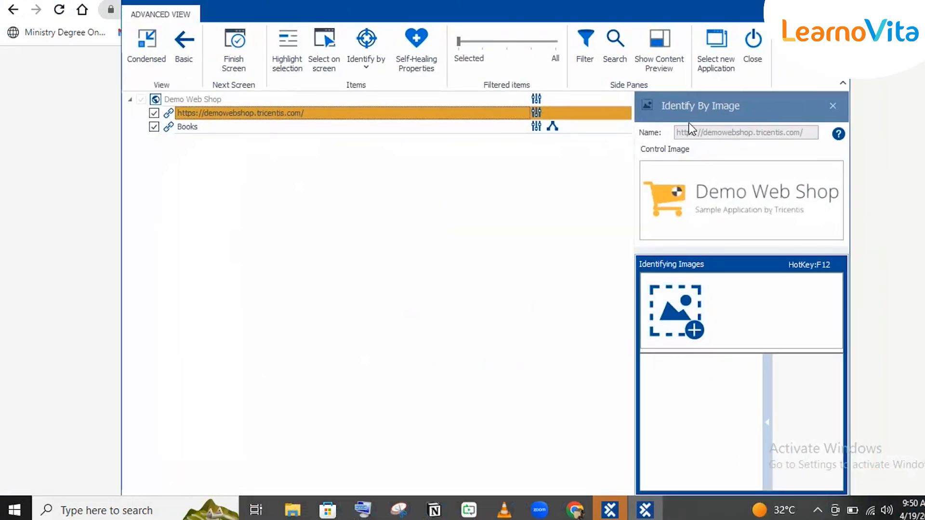
Step: Capture the logo on the web page as the link's identifying image and agree to consider images in the control search
drag(608, 18, 623, 10)
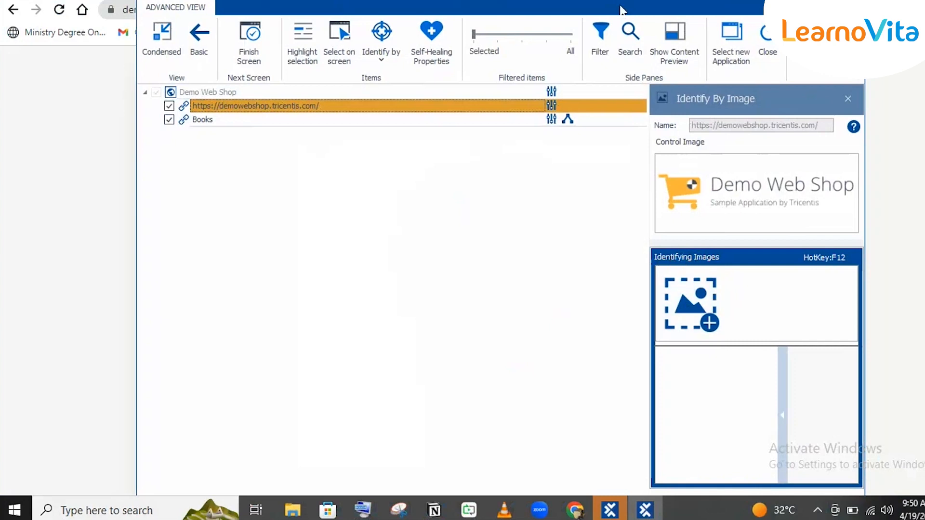
drag(388, 4, 594, 50)
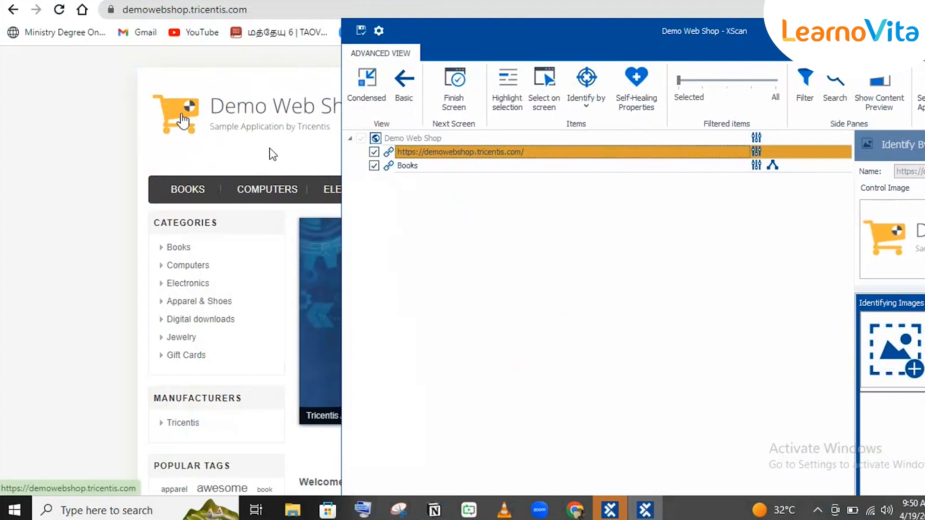
click(906, 356)
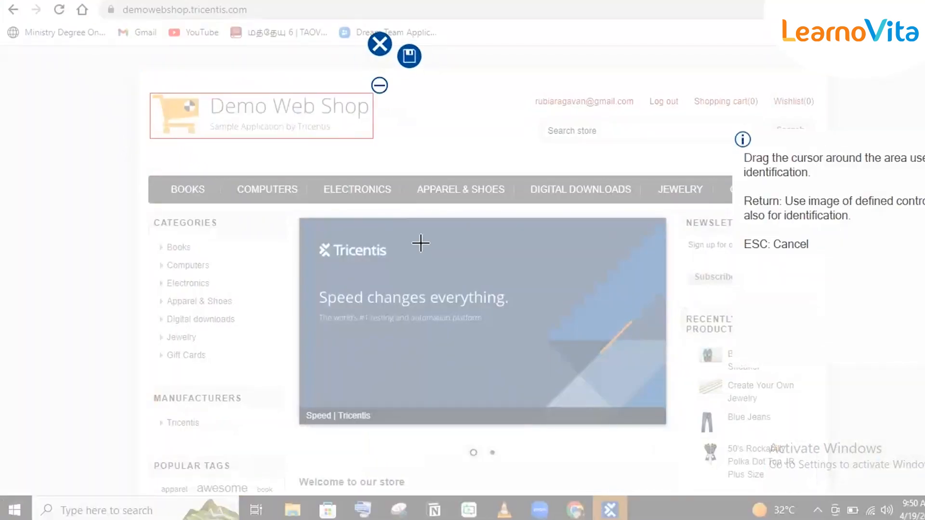
drag(358, 211, 138, 174)
drag(421, 228, 820, 204)
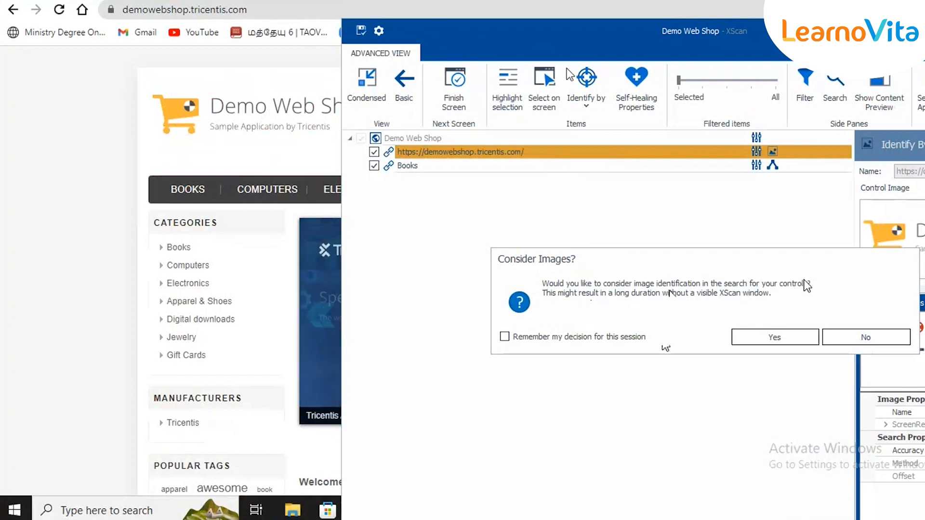
click(768, 340)
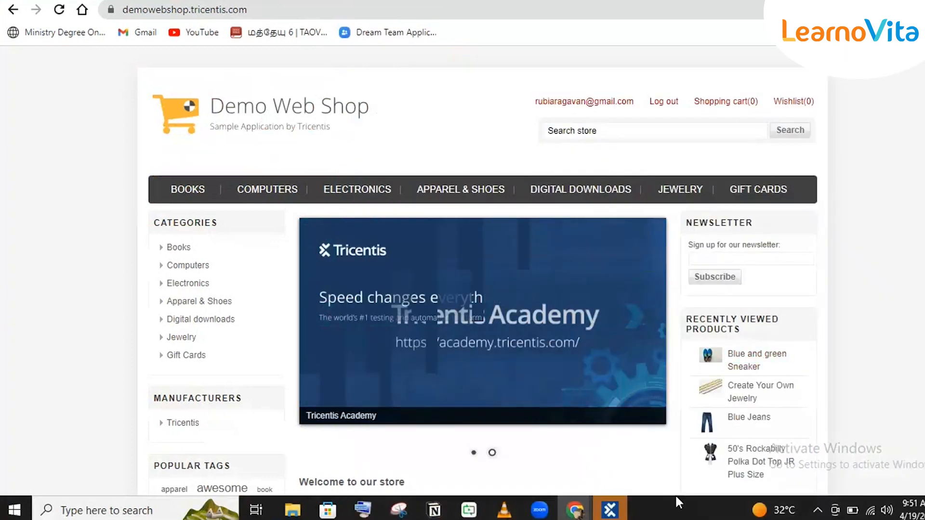
Step: Switch to Tosca Commander and check its open windows for the running XScan session
mouse_move(612, 510)
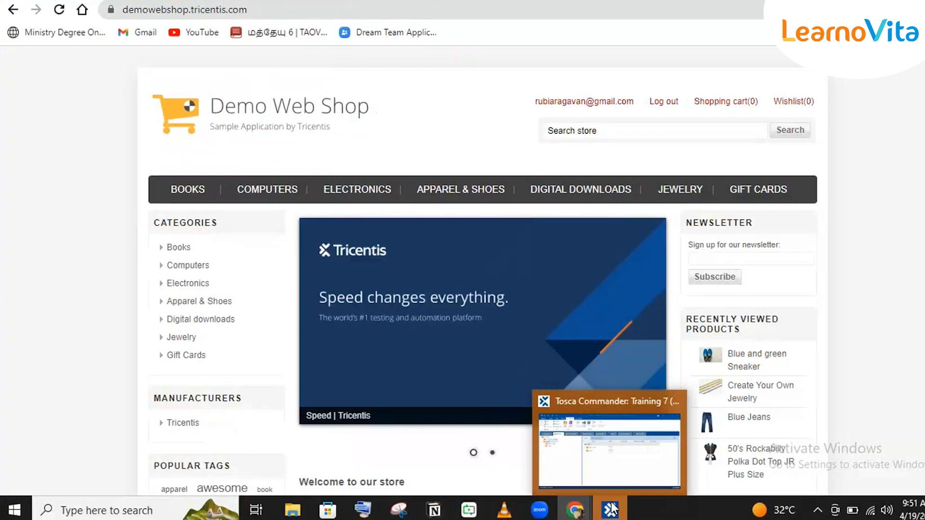
click(612, 509)
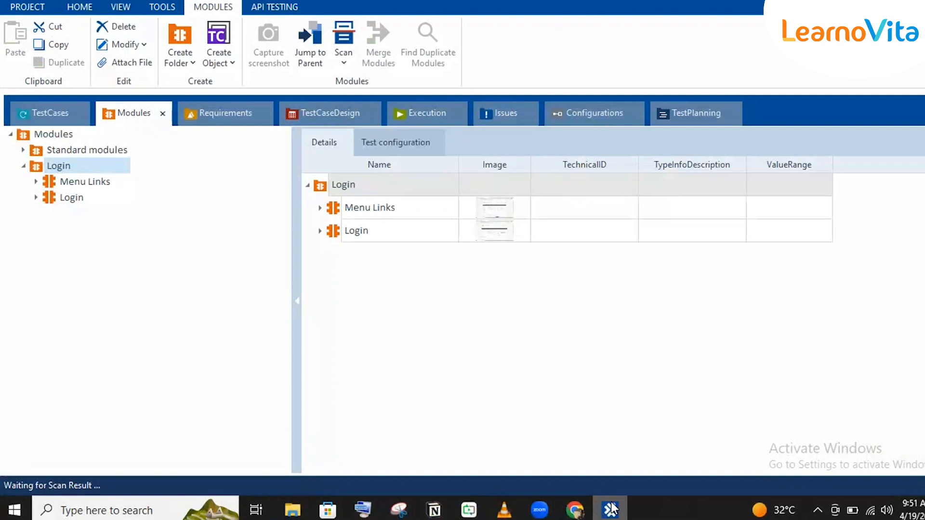
click(612, 509)
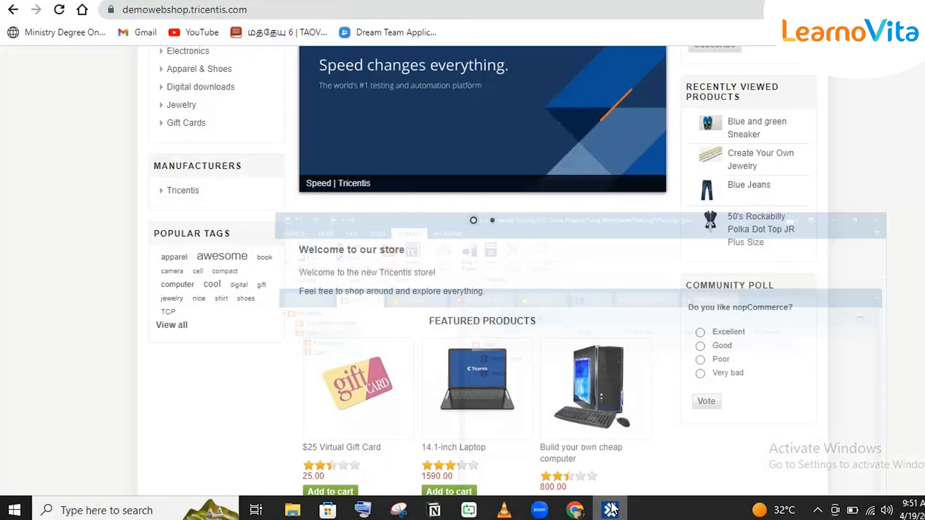
click(612, 504)
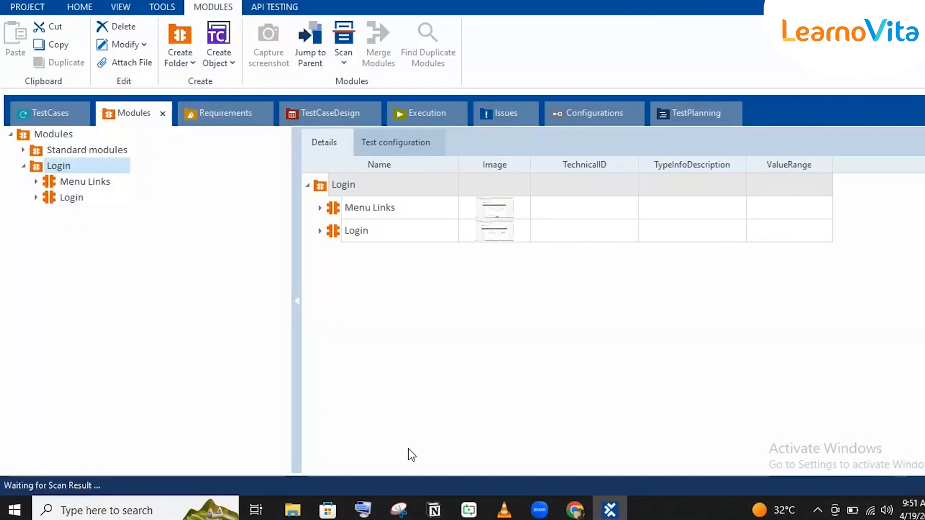
mouse_move(610, 509)
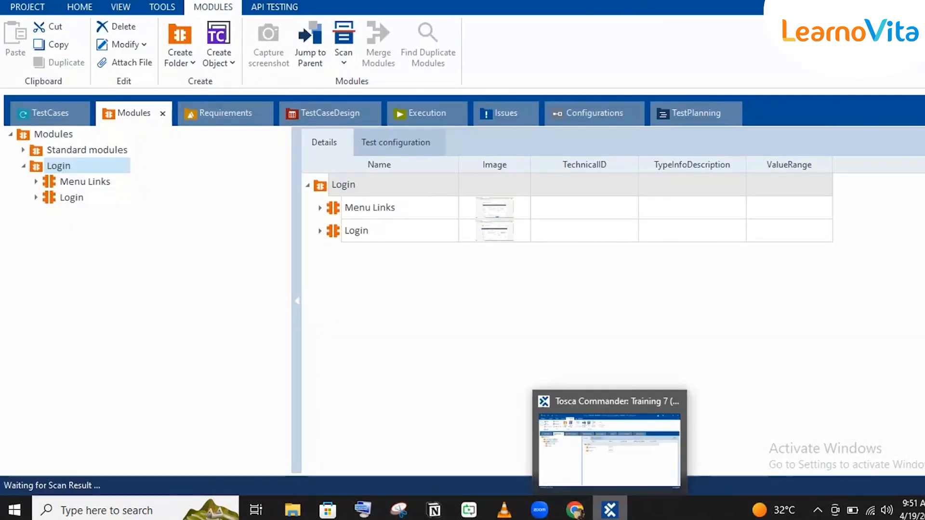
Step: Return to Tosca Commander from the web page and try to start a new application scan on the Login modules folder
click(609, 510)
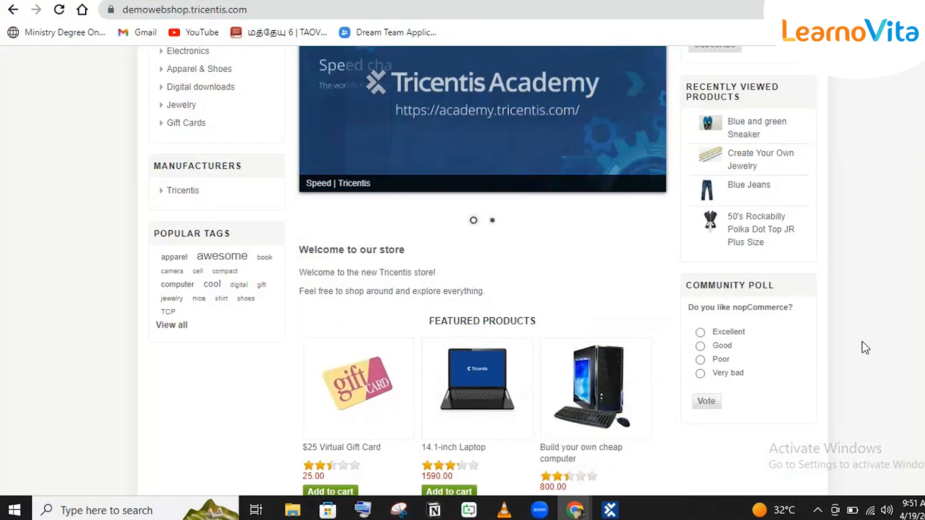
scroll(866, 348, up, 3)
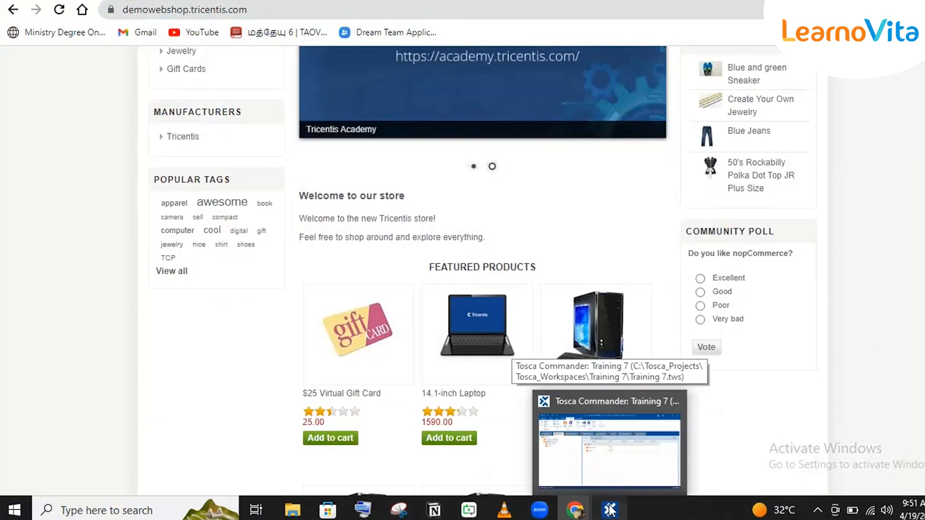
click(609, 509)
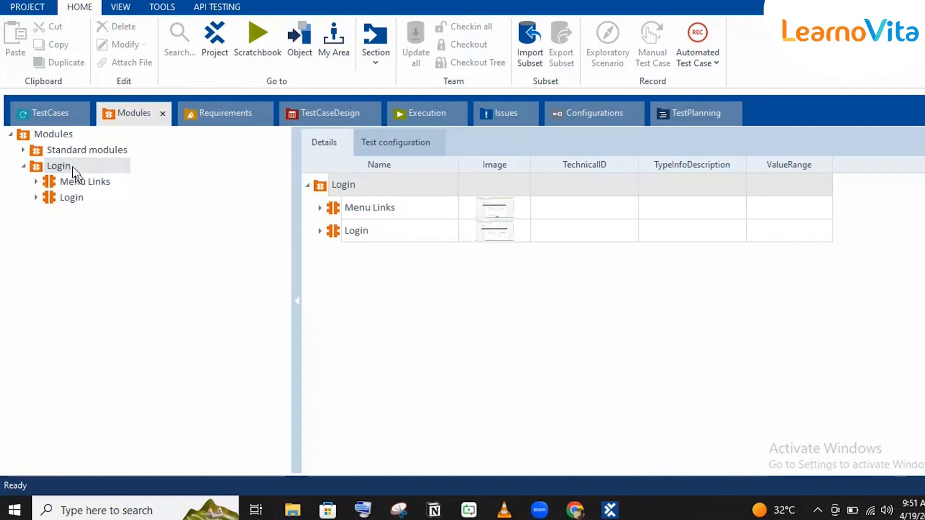
click(72, 167)
right_click(72, 166)
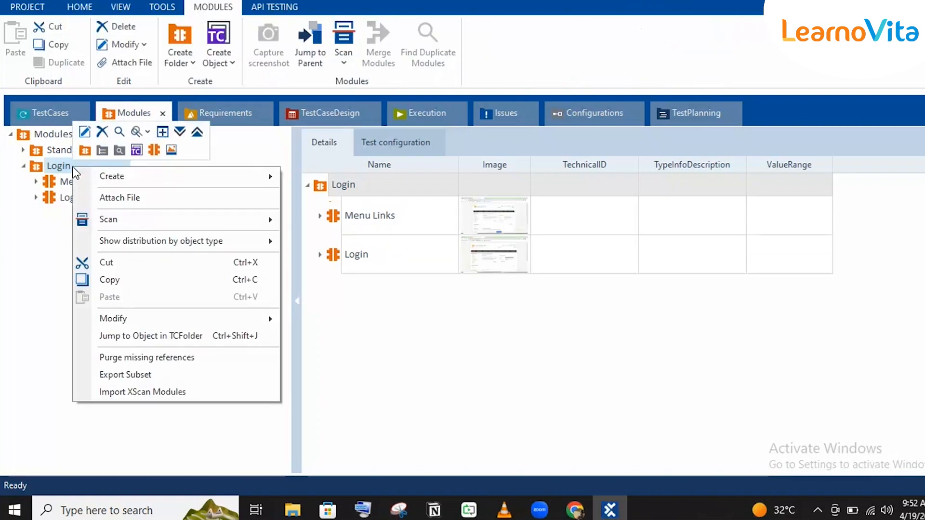
mouse_move(138, 219)
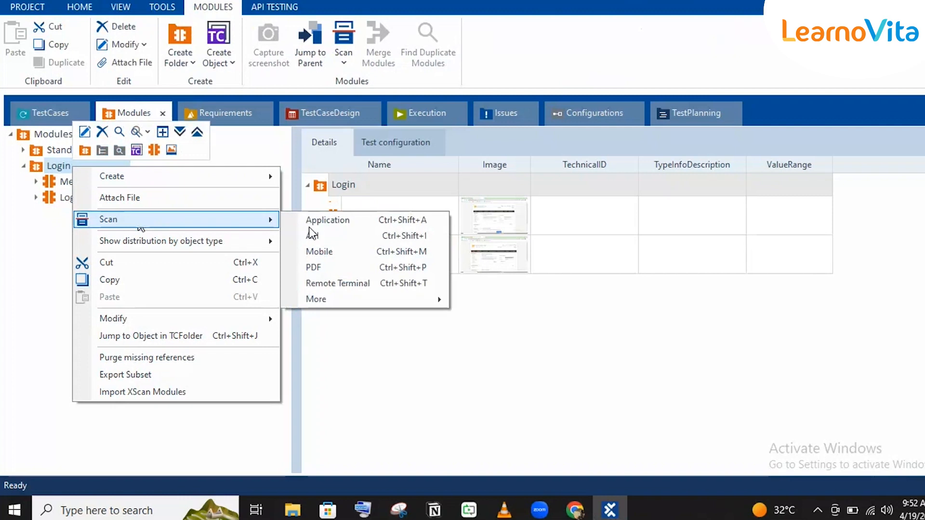
click(327, 220)
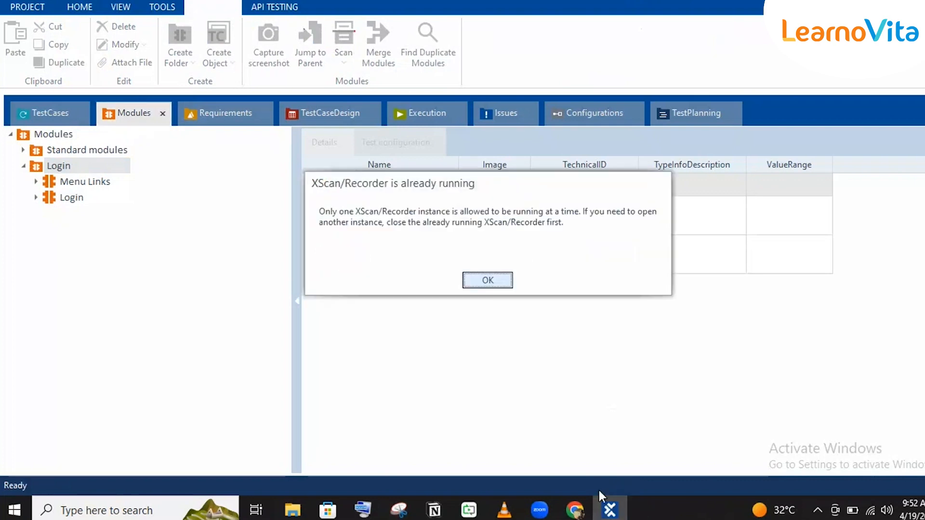
click(487, 281)
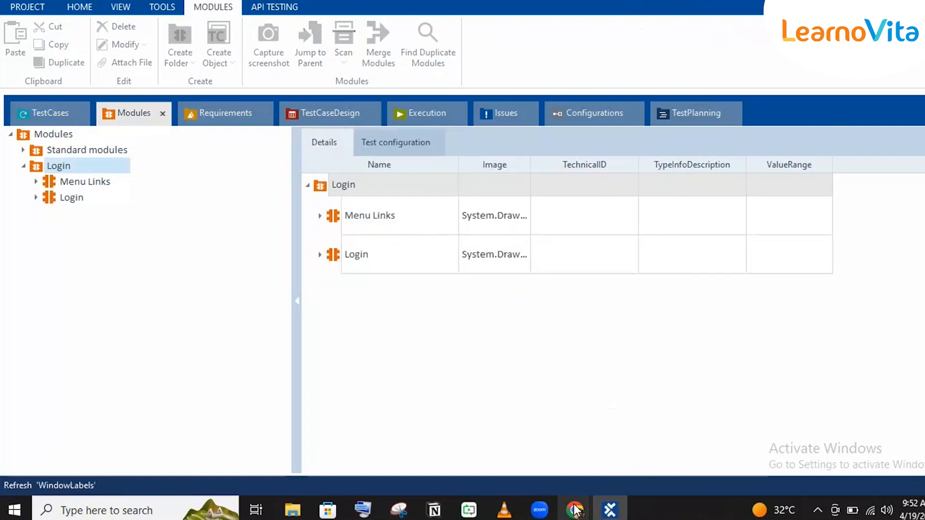
mouse_move(575, 510)
click(505, 436)
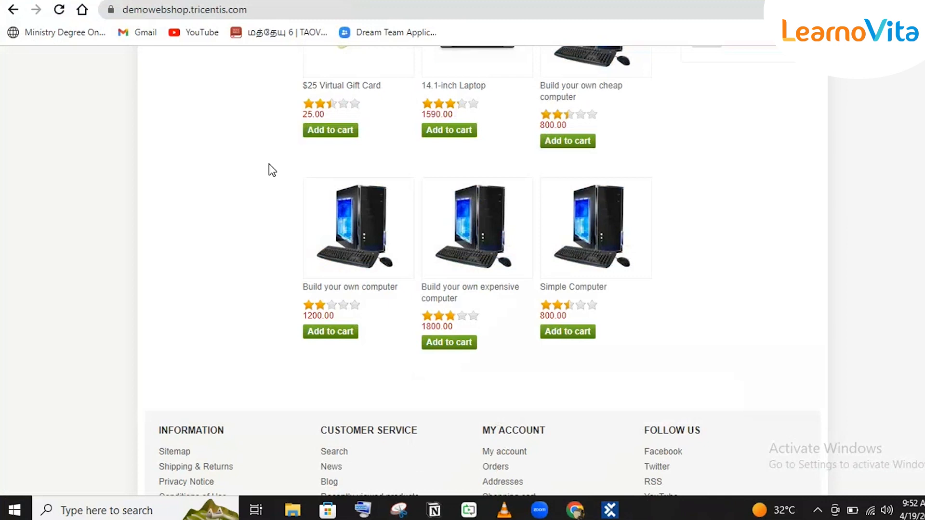
scroll(269, 164, up, 8)
scroll(269, 164, up, 1)
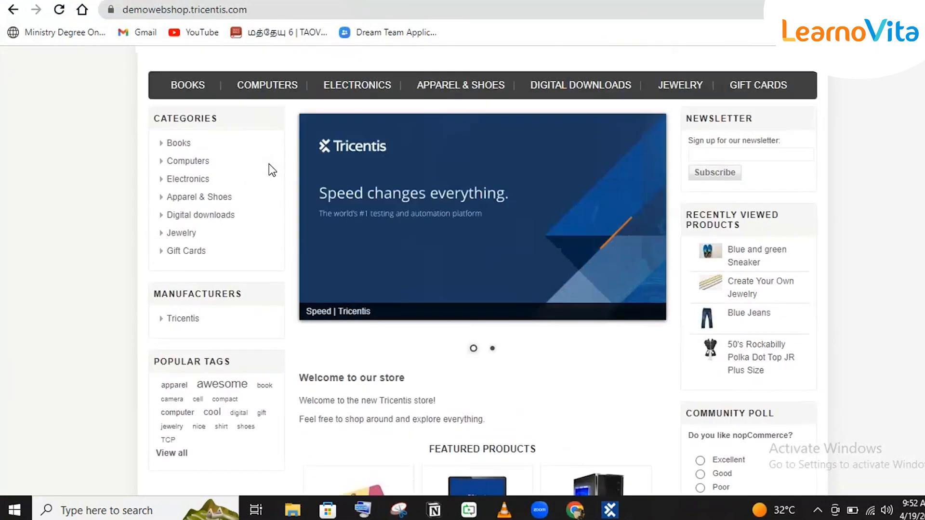
scroll(269, 164, down, 8)
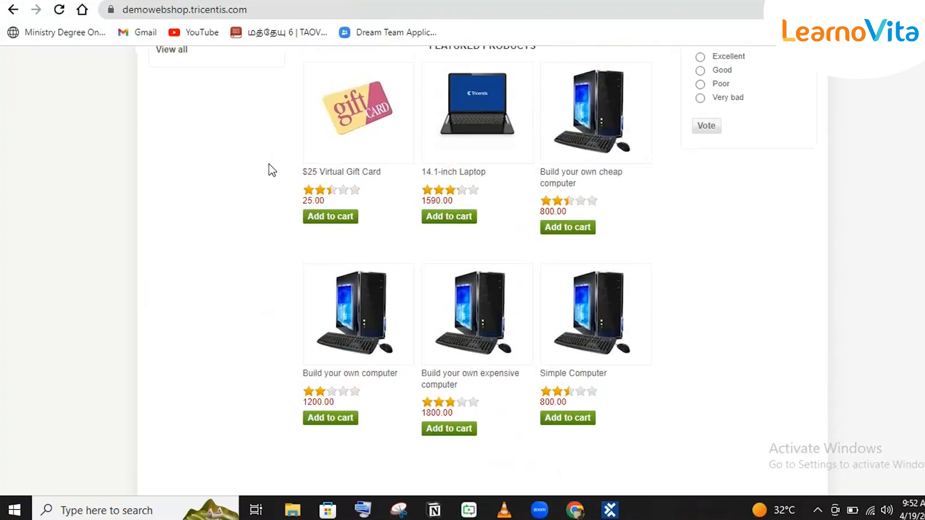
scroll(635, 416, down, 4)
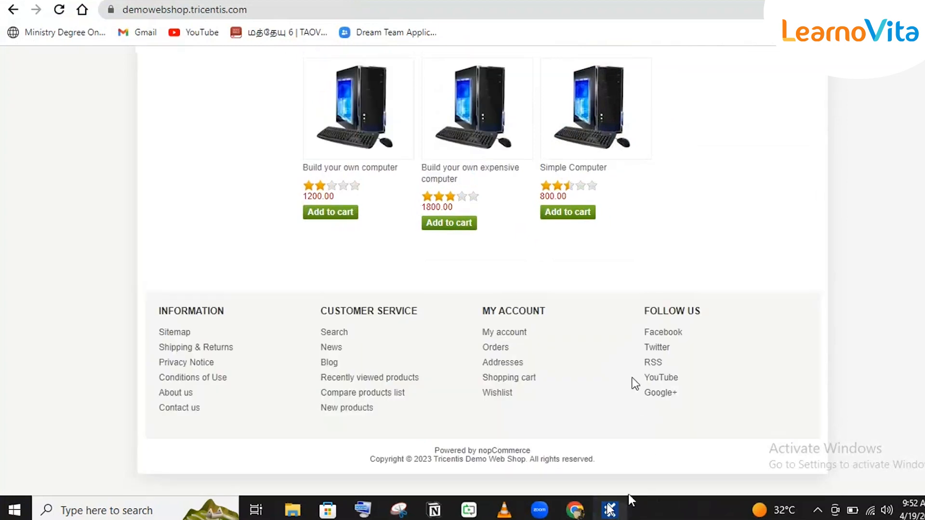
click(610, 510)
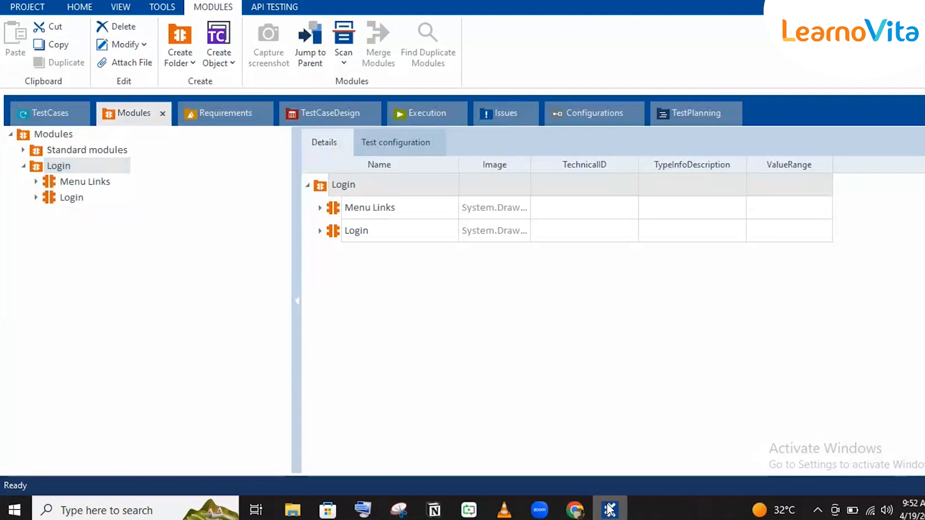
click(610, 510)
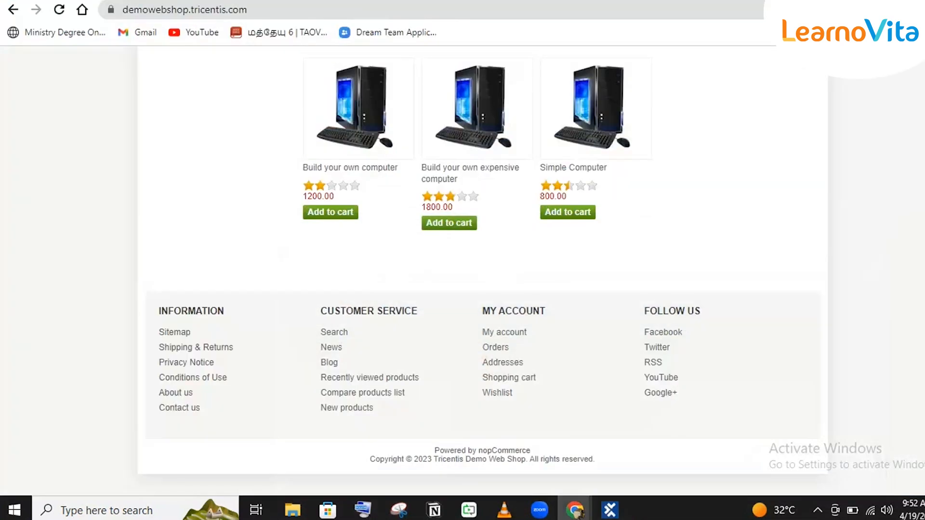
scroll(481, 270, up, 6)
scroll(482, 270, down, 6)
scroll(482, 270, up, 6)
scroll(776, 170, down, 6)
scroll(776, 169, up, 6)
scroll(776, 169, down, 6)
Step: Set the XScan window aside, return the Demo Web Shop page to its top, and reopen XScan maximized
click(612, 513)
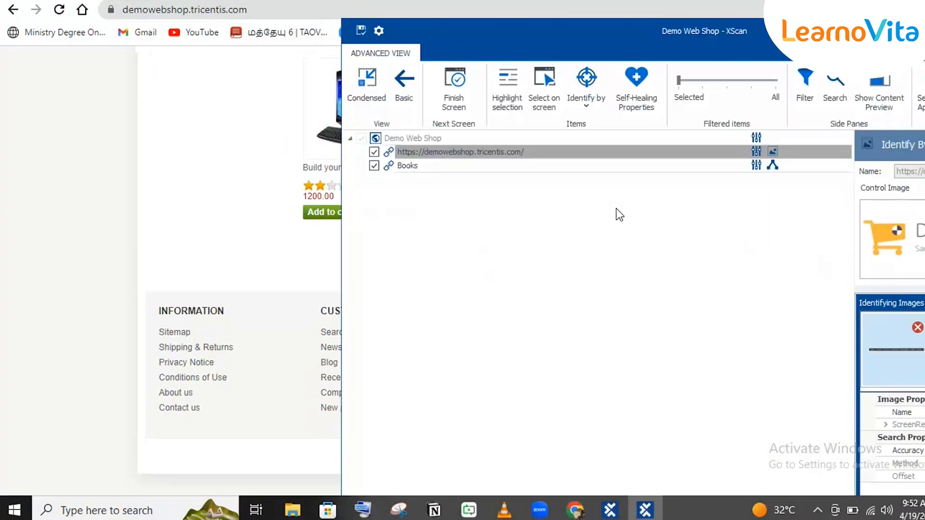
drag(640, 39, 381, 37)
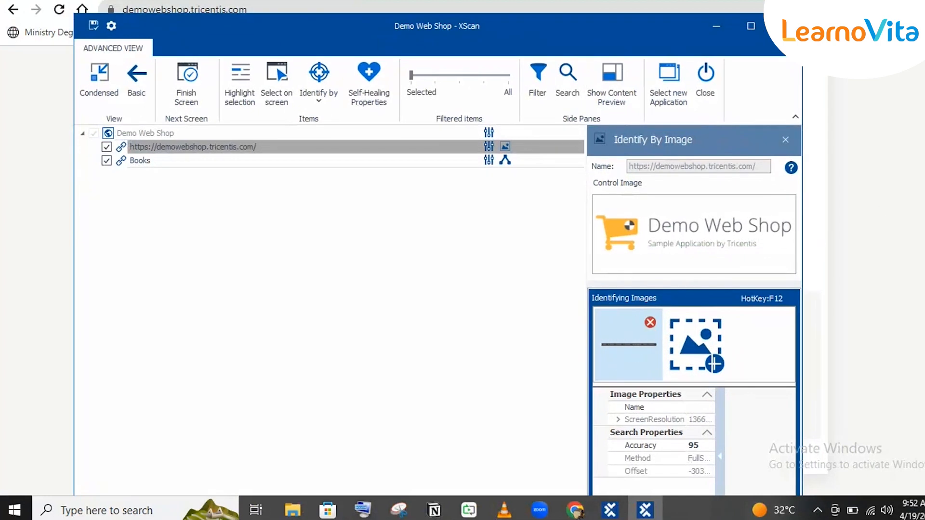
click(714, 33)
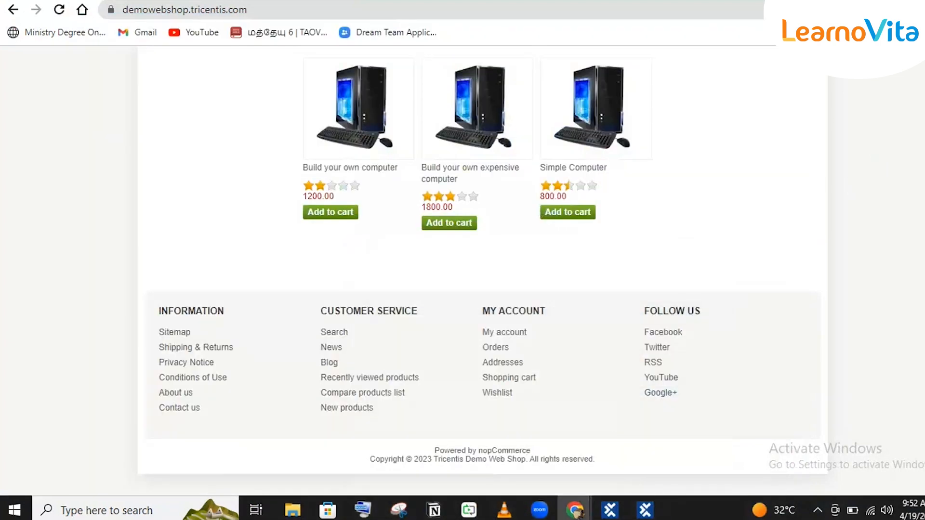
scroll(807, 76, up, 15)
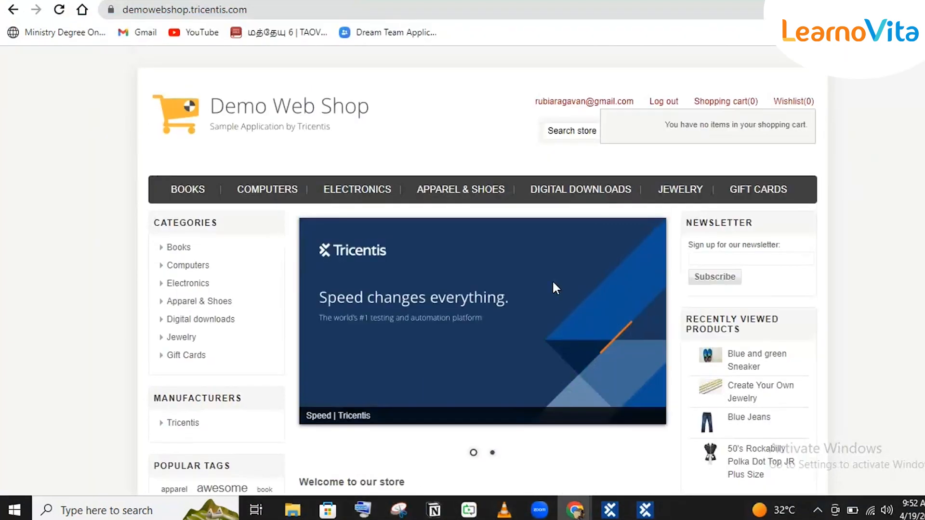
click(645, 510)
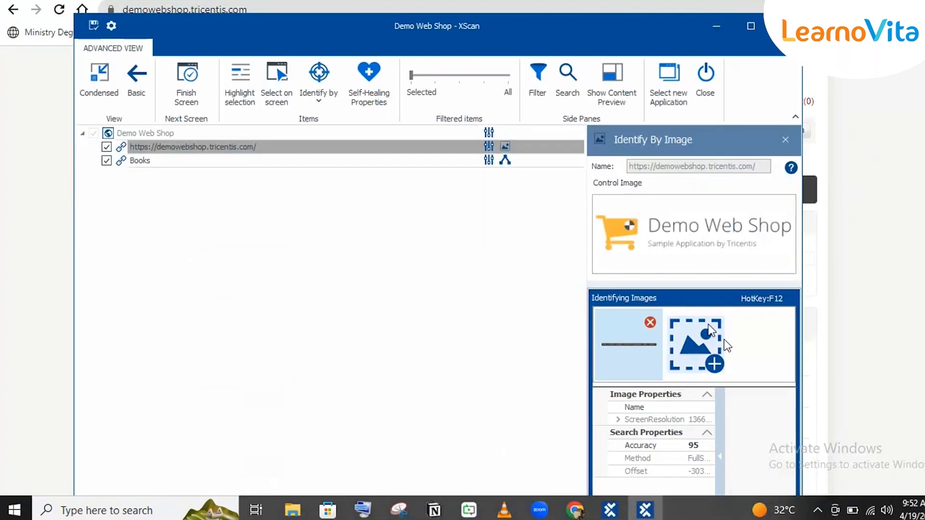
click(748, 28)
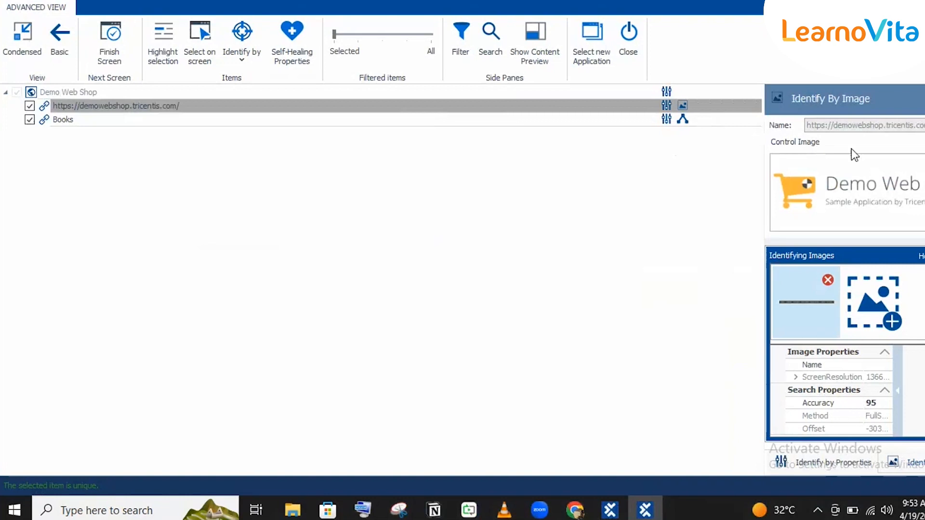
Step: Try accuracy values of 100 and 50 for the logo link's identifying image
click(873, 402)
text(100)
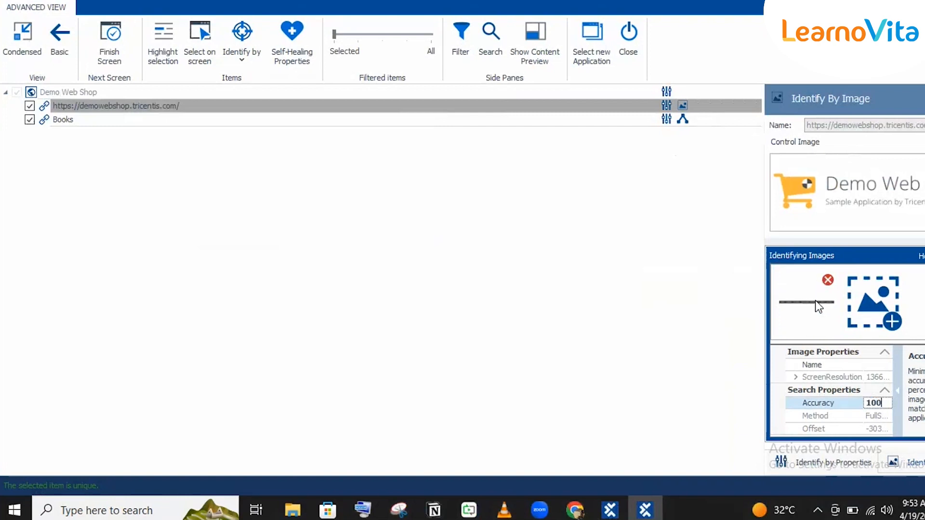
click(816, 300)
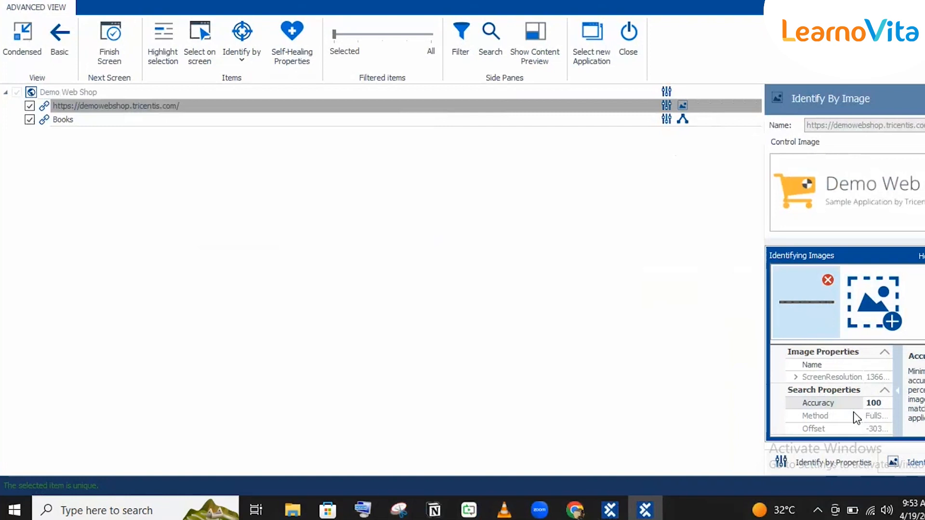
click(873, 403)
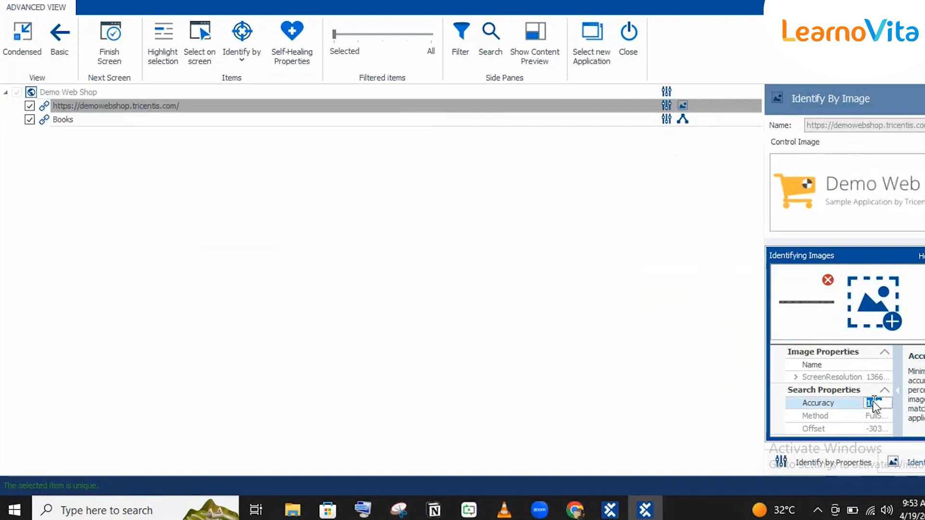
click(586, 342)
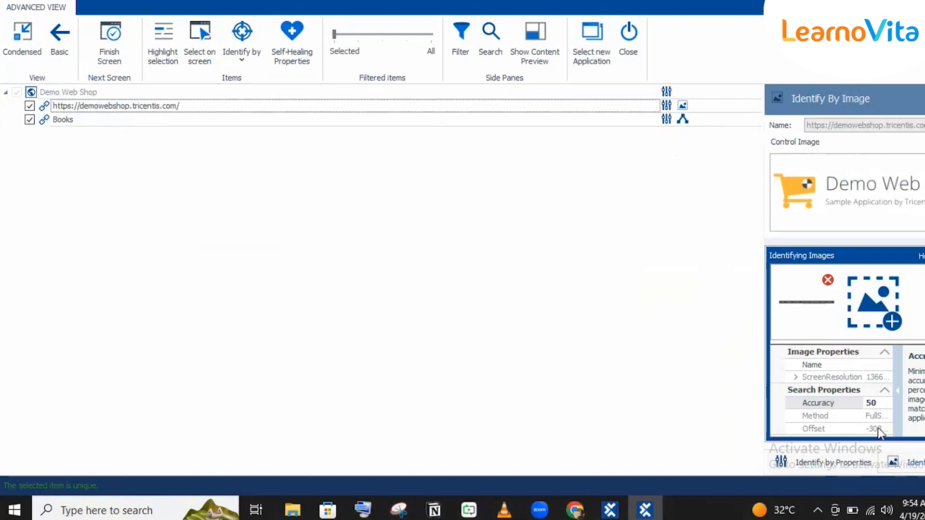
Step: Set the accuracy of the logo link's identifying image to 100
click(877, 403)
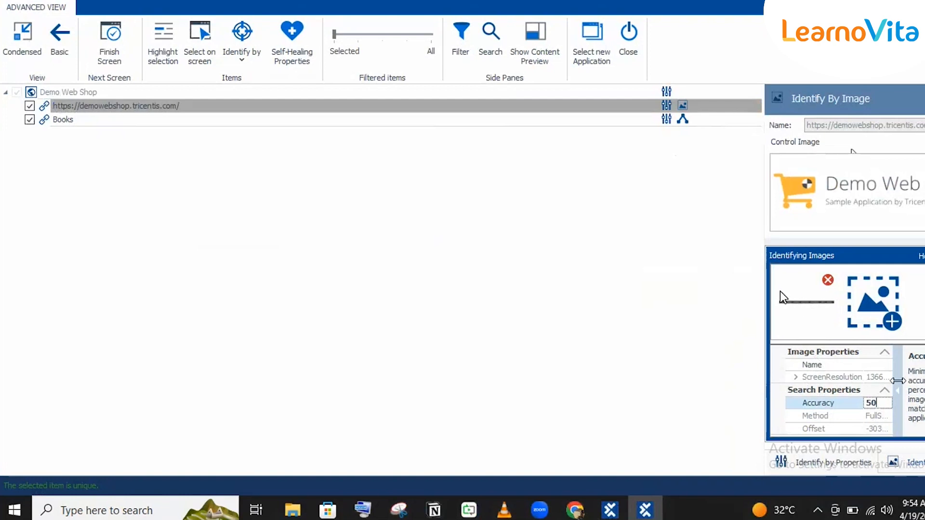
double_click(870, 404)
double_click(870, 404)
text(100)
click(694, 352)
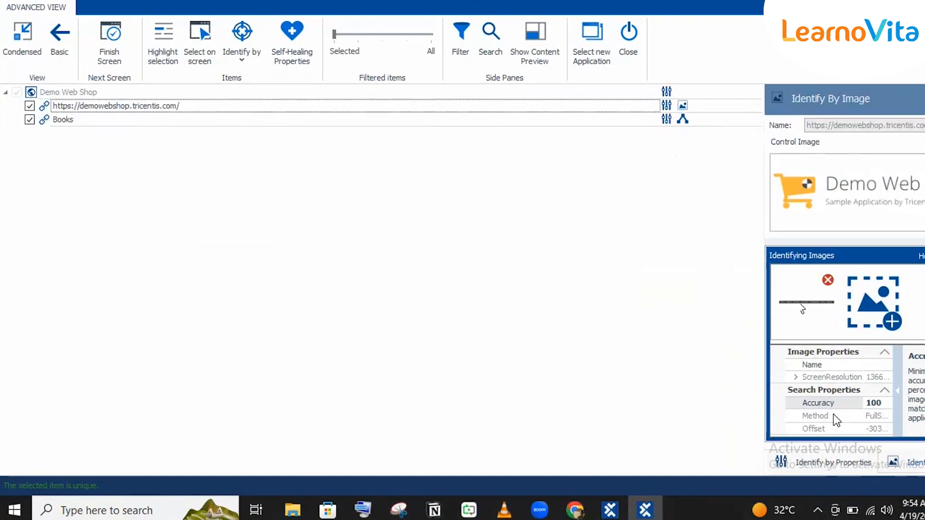
click(878, 403)
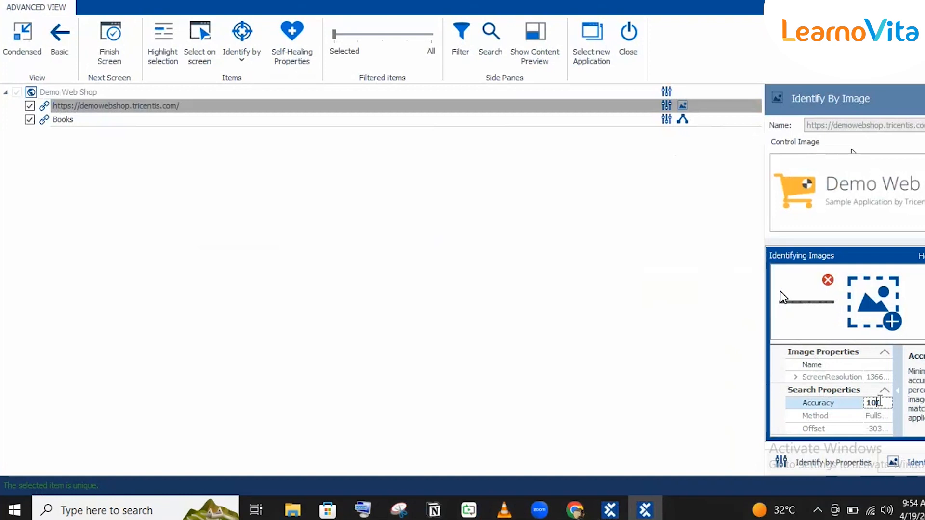
click(837, 211)
click(458, 181)
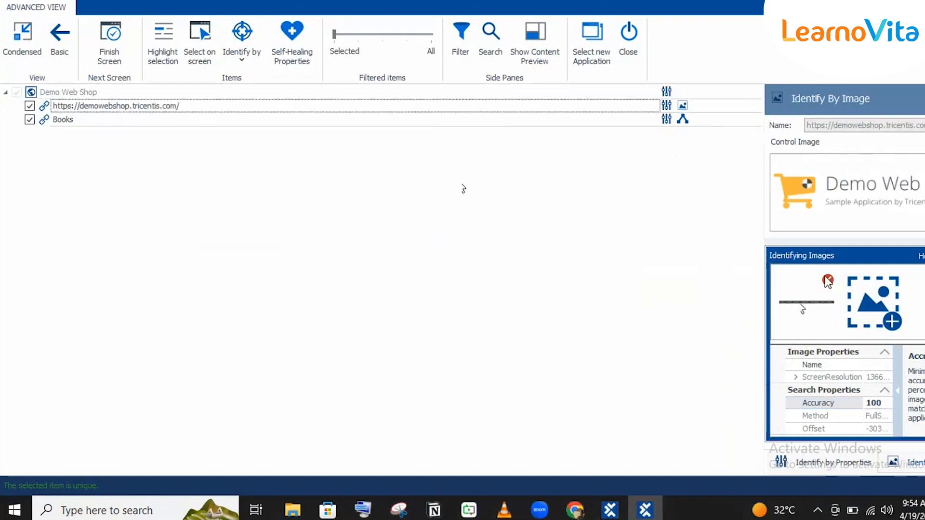
Step: Capture the page header's account, cart and wishlist links as a second identifying image, and decline considering images in the control search, remembering the decision
click(796, 197)
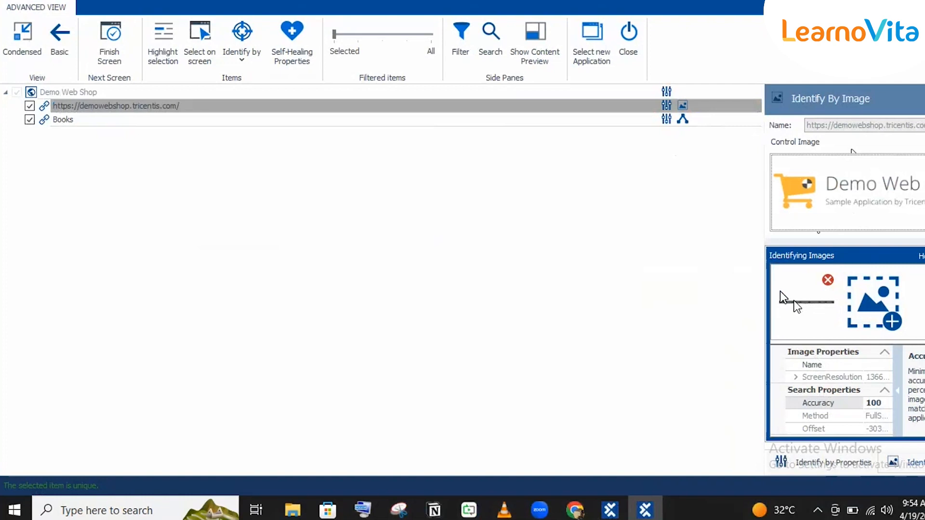
click(793, 300)
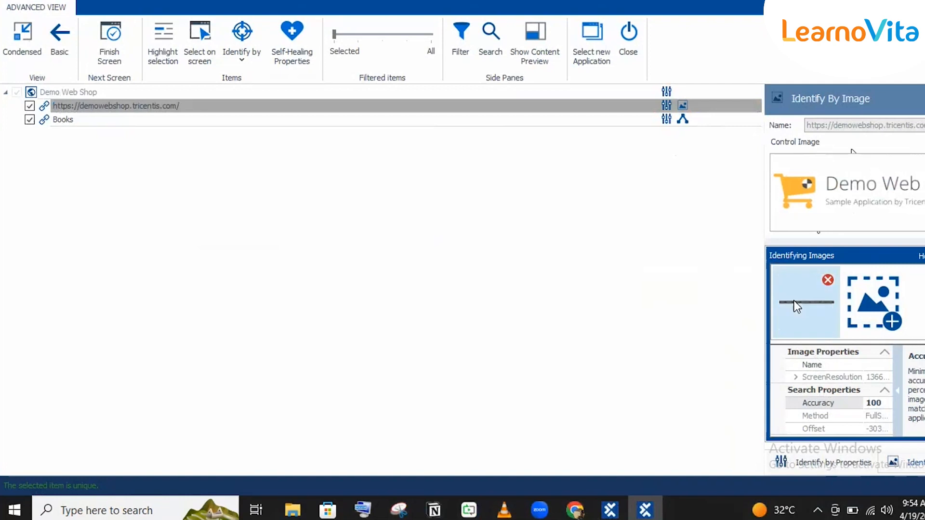
click(866, 305)
drag(525, 73, 836, 119)
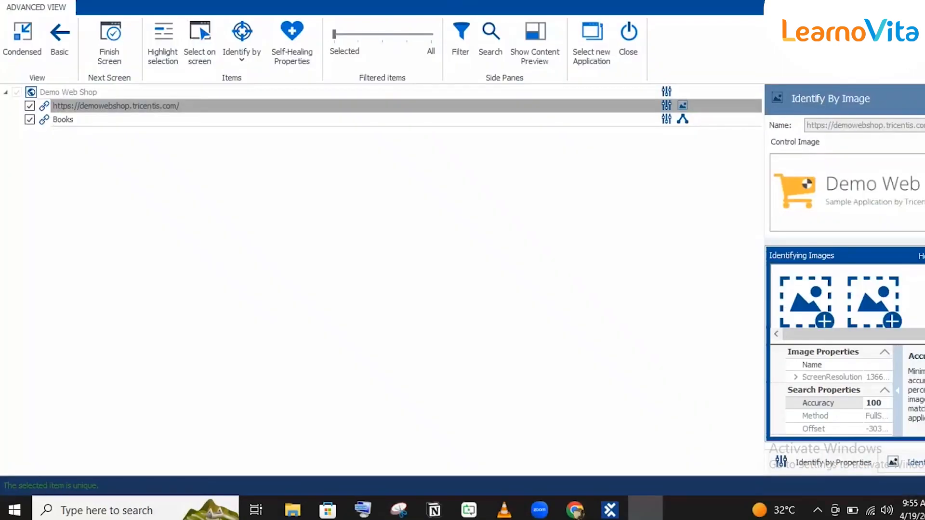
click(348, 272)
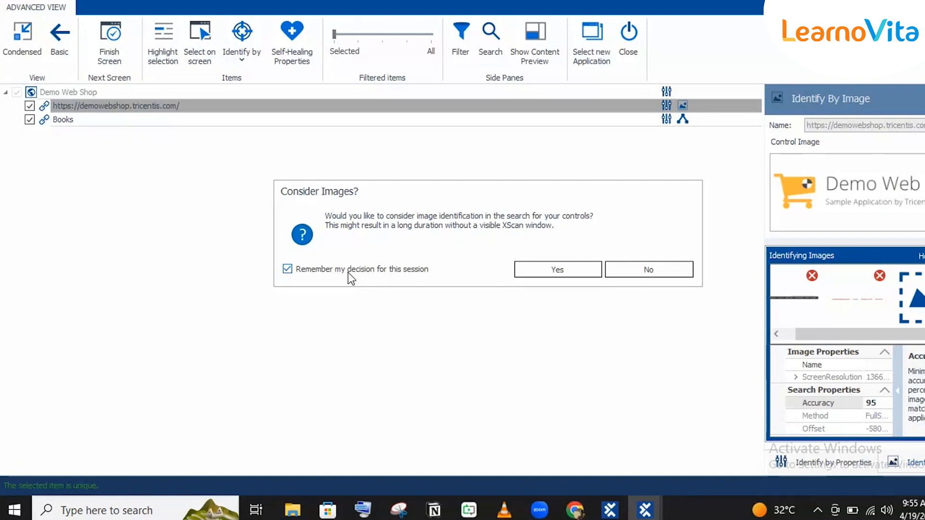
click(659, 268)
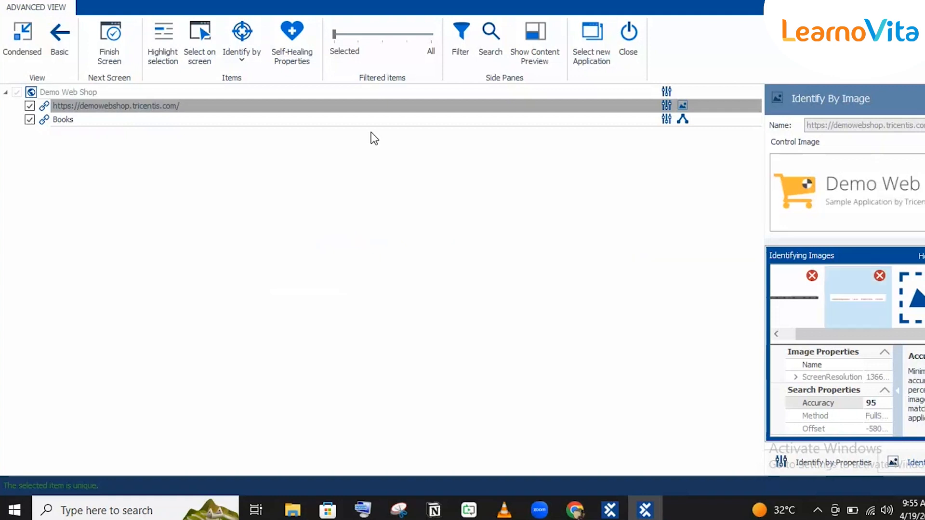
Step: Restore XScan to its smaller window size and minimize it to uncover the web page
click(228, 54)
click(134, 186)
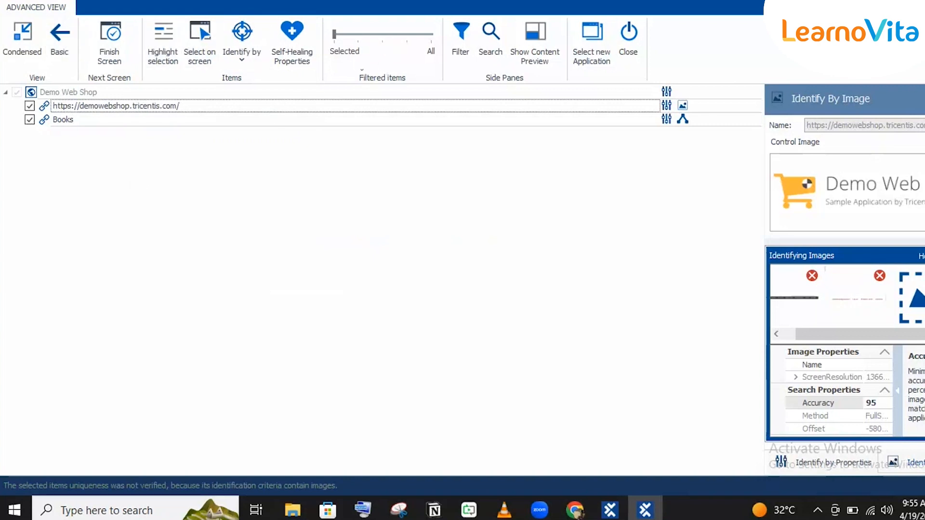
click(924, 0)
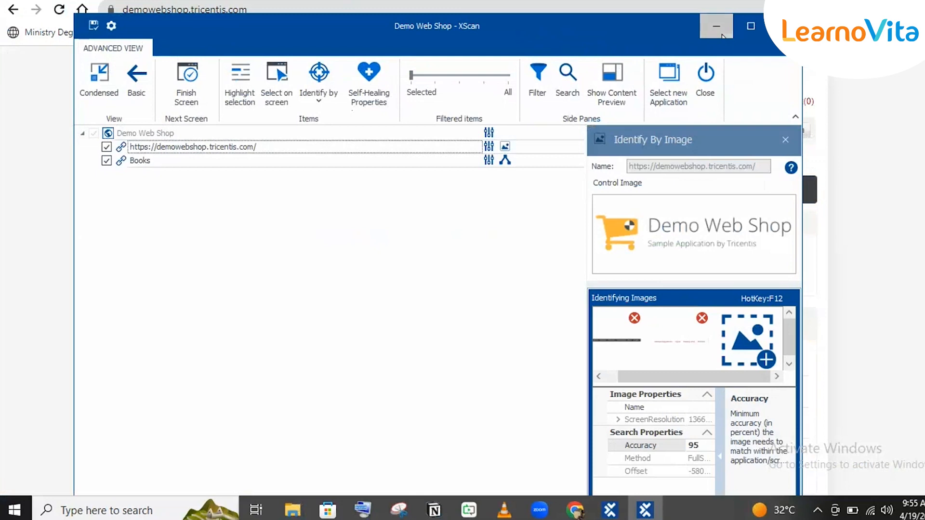
click(722, 35)
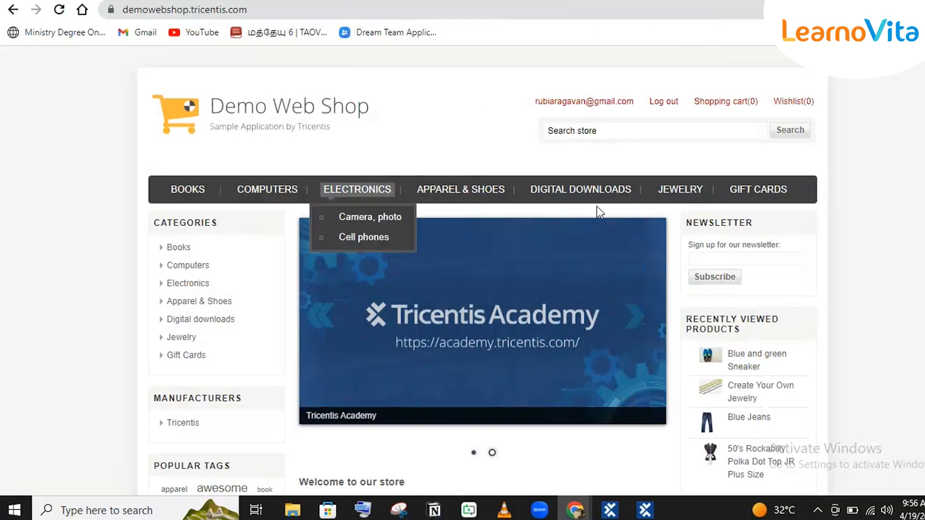
mouse_move(397, 194)
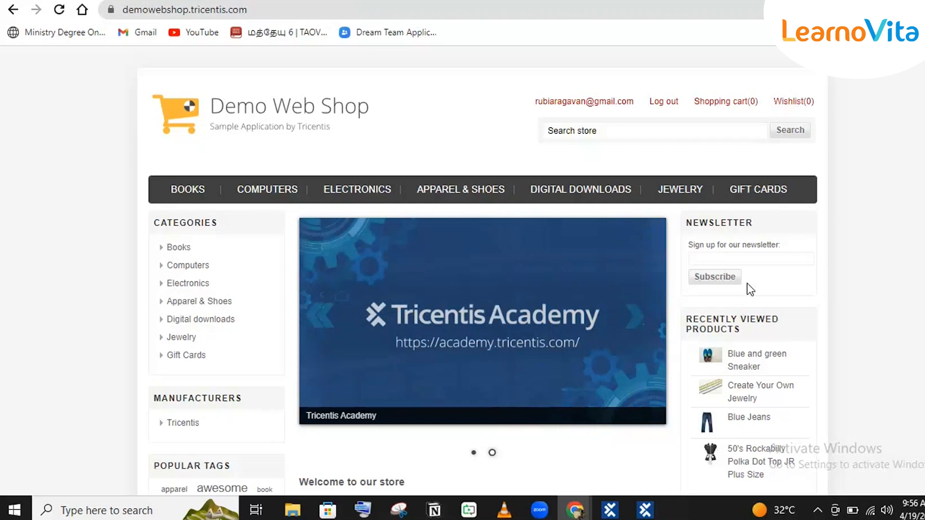
mouse_move(646, 513)
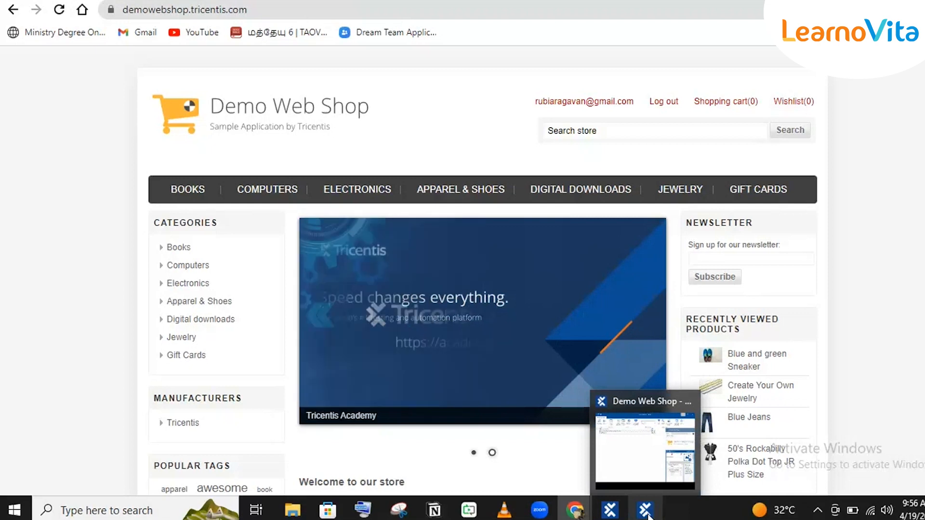
scroll(890, 218, down, 3)
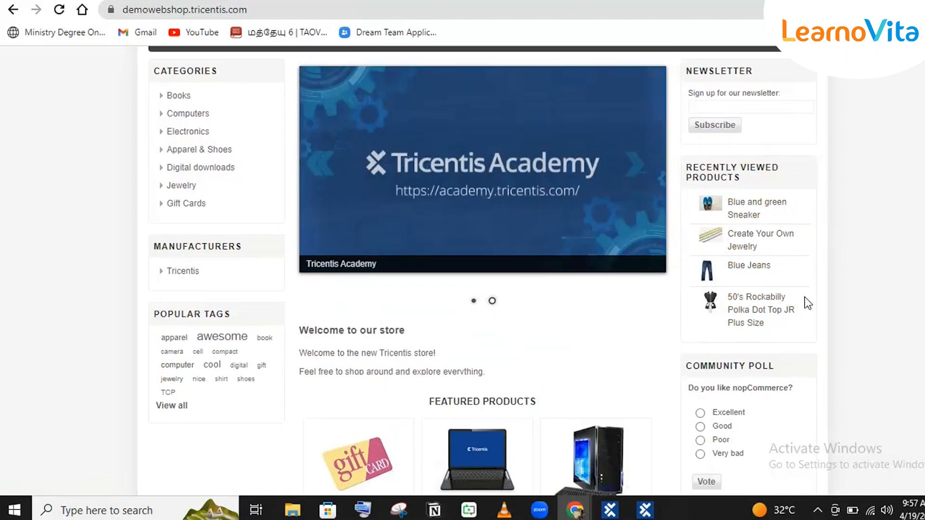
scroll(805, 297, up, 3)
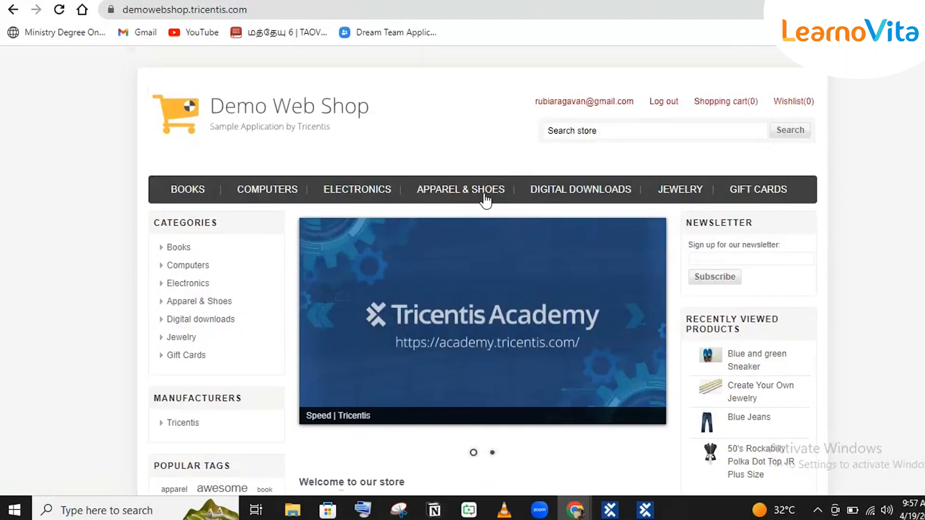
click(347, 193)
click(626, 93)
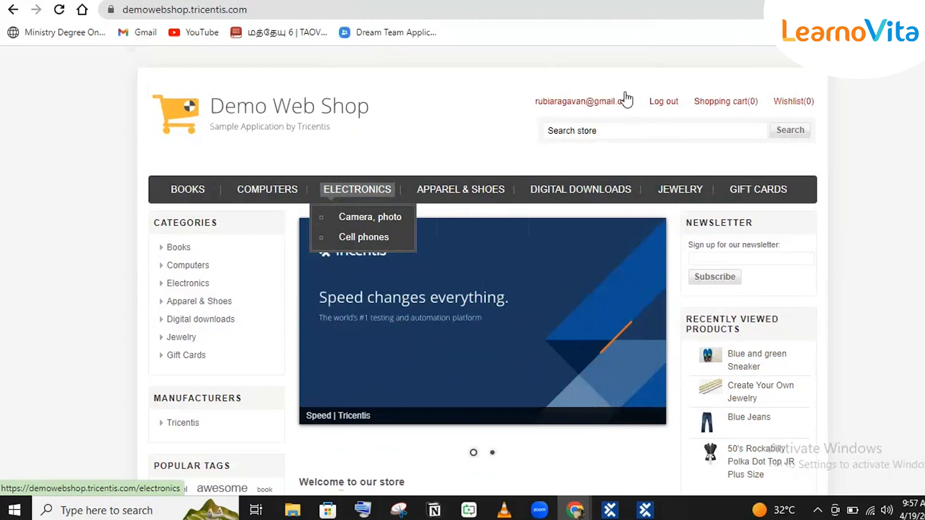
Step: Switch to XScan and close the Demo Web Shop scan without saving the module changes
click(645, 509)
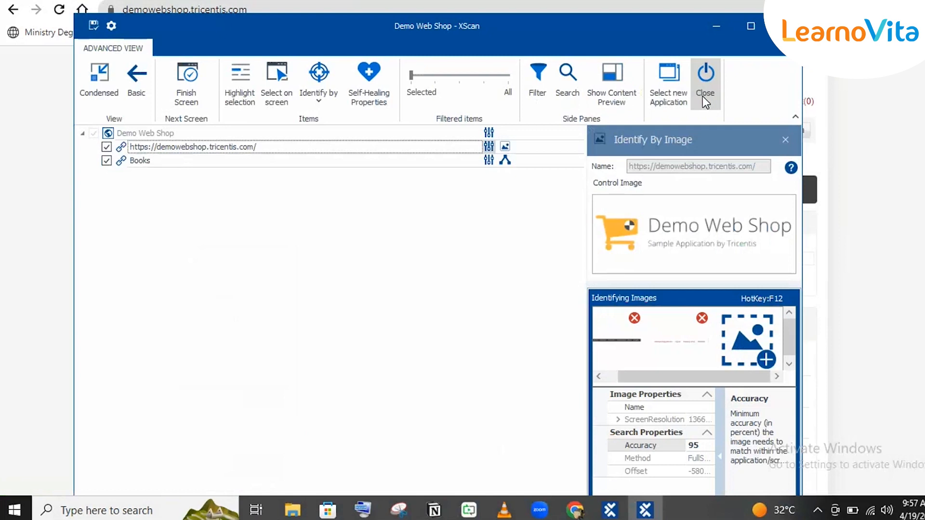
click(702, 96)
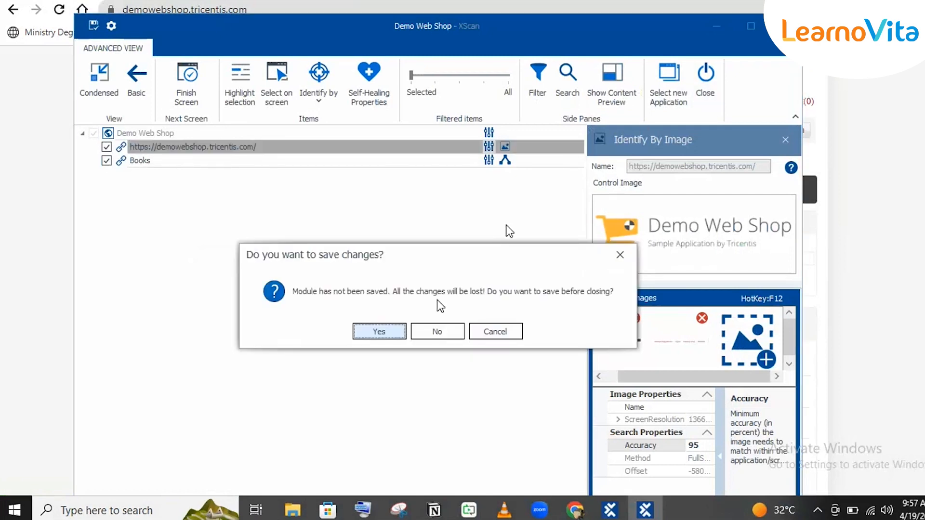
click(438, 331)
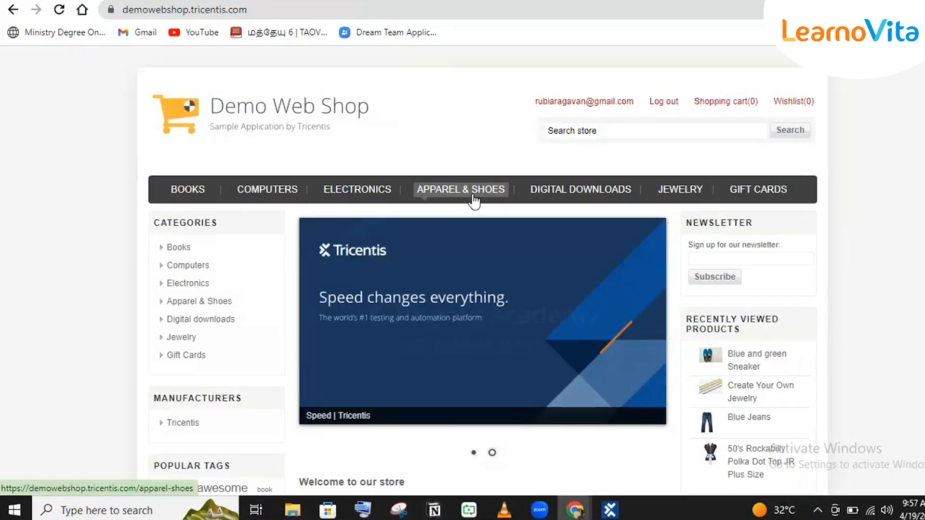
Step: Open the Build your own cheap computer product page from the Desktops section of the Computers category
click(278, 189)
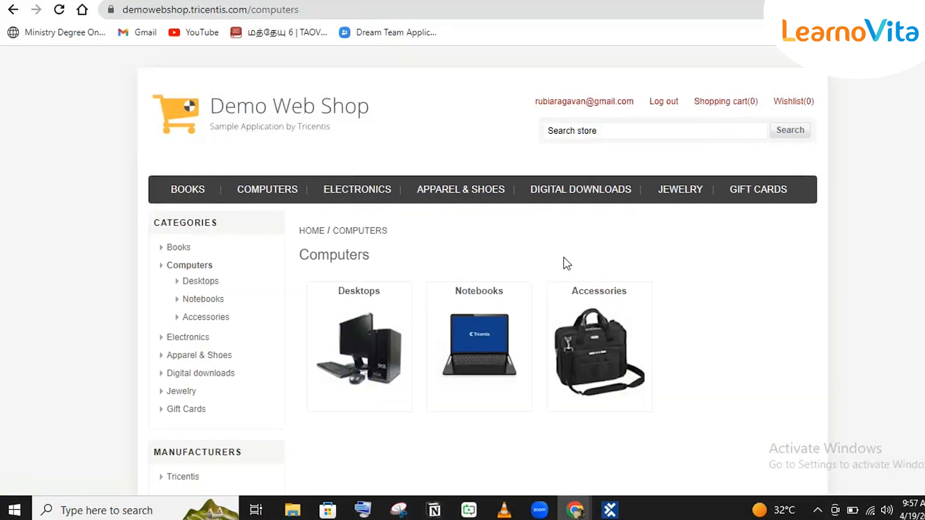
click(367, 327)
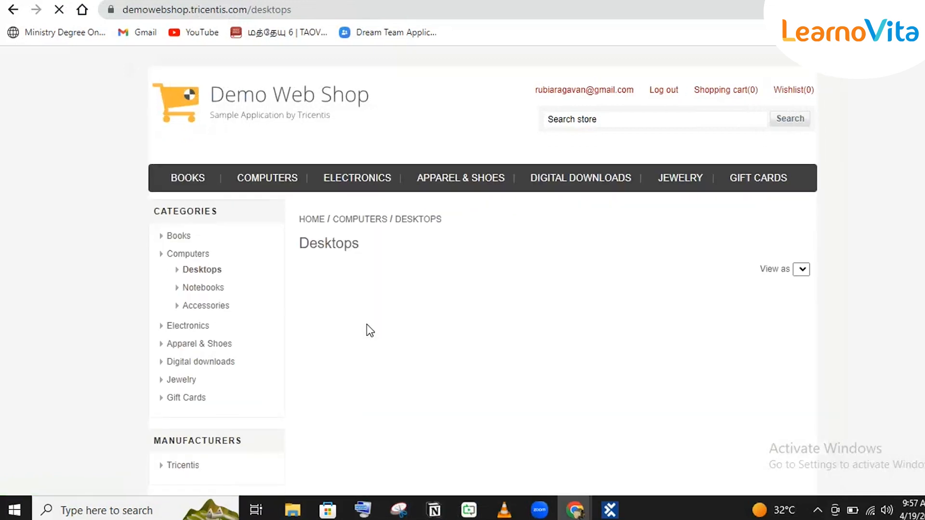
scroll(366, 327, down, 2)
click(367, 328)
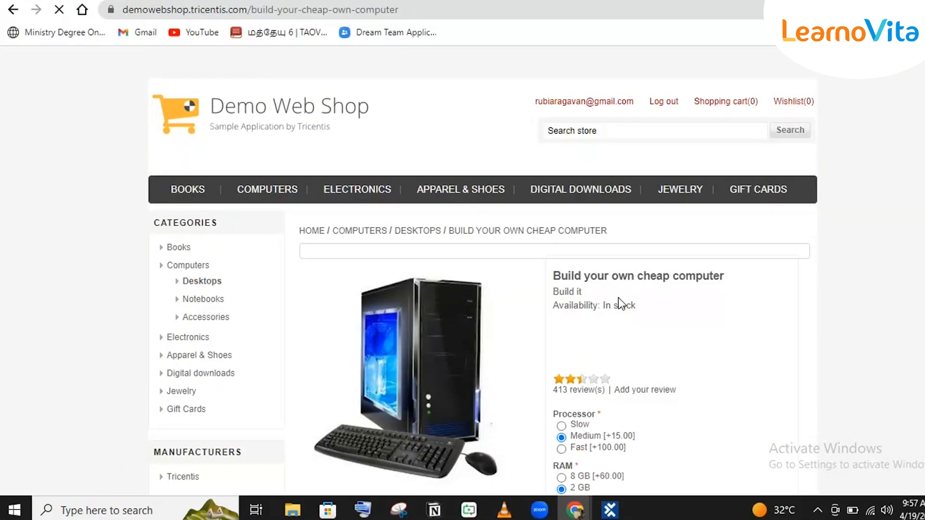
scroll(619, 304, down, 8)
scroll(618, 303, up, 8)
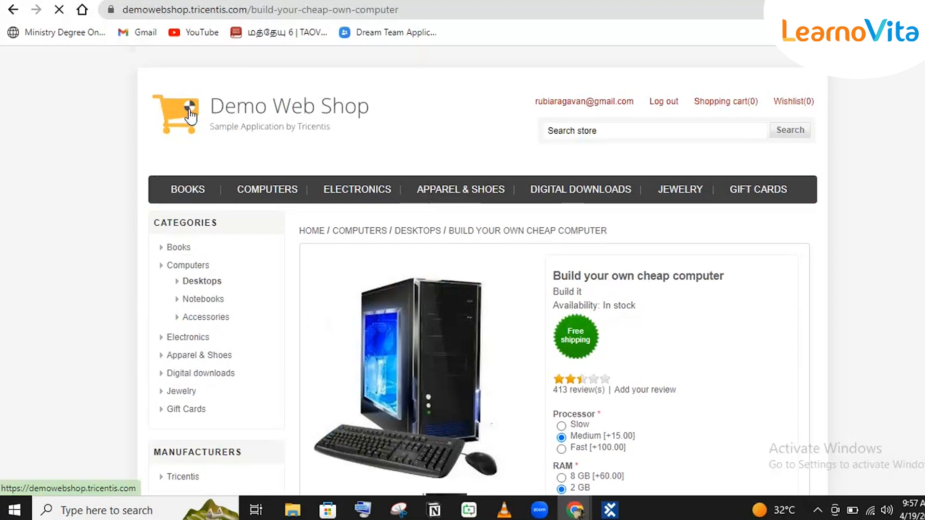
Step: Return to the shop's home page and check its Recently Viewed Products list
click(191, 116)
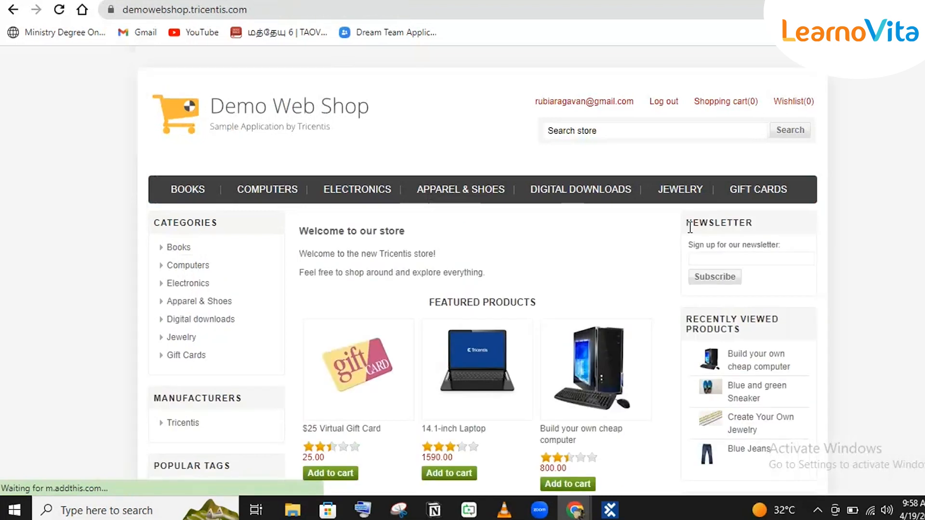
scroll(809, 250, down, 3)
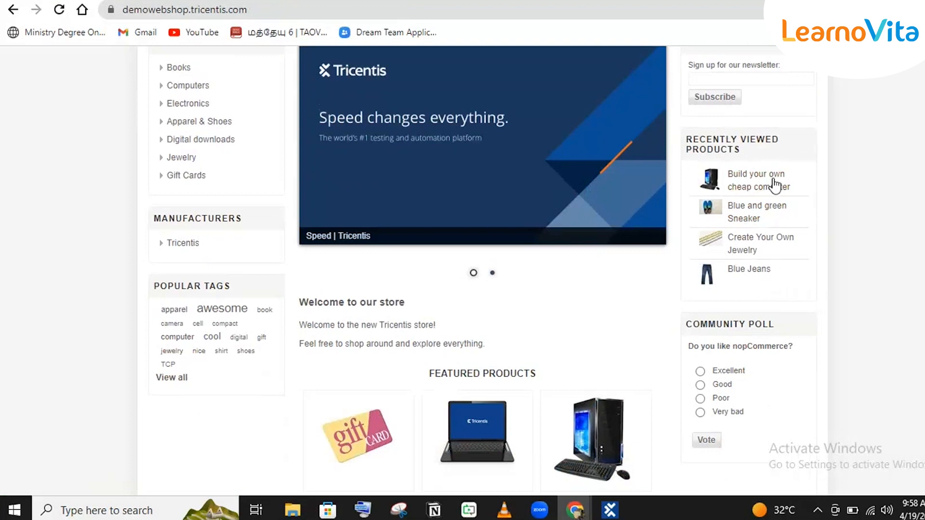
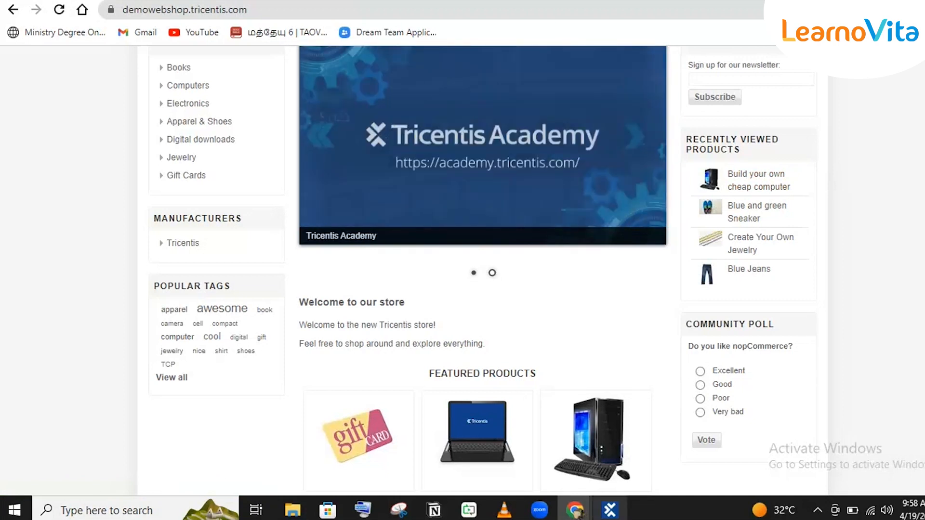
mouse_move(609, 510)
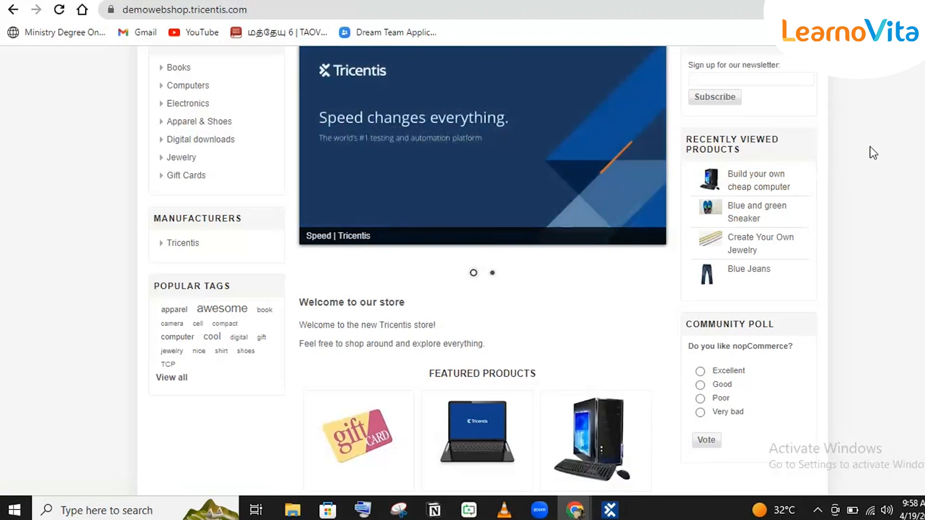
scroll(870, 147, up, 3)
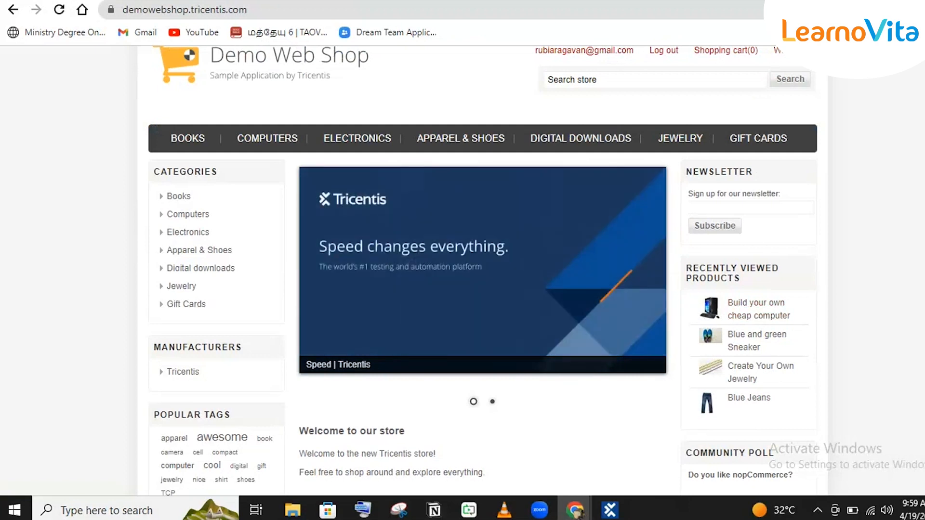
scroll(761, 319, down, 8)
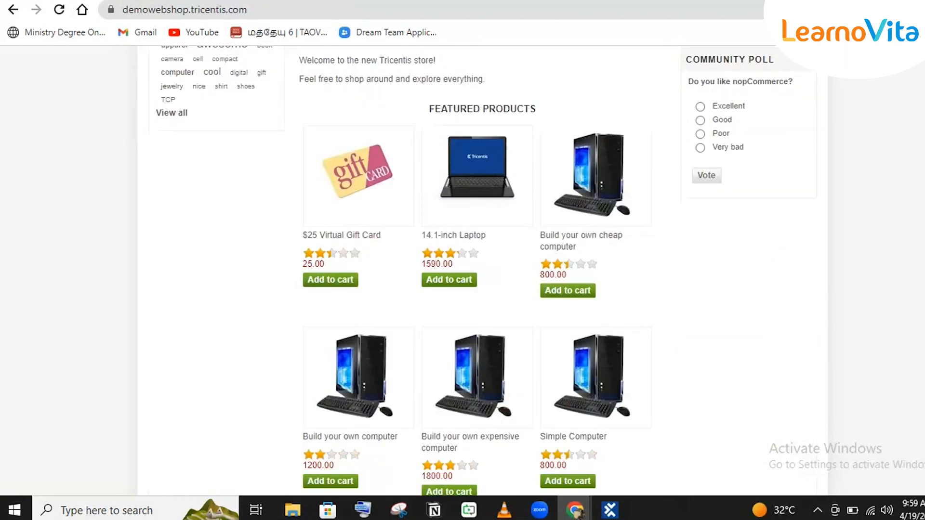
scroll(735, 274, up, 8)
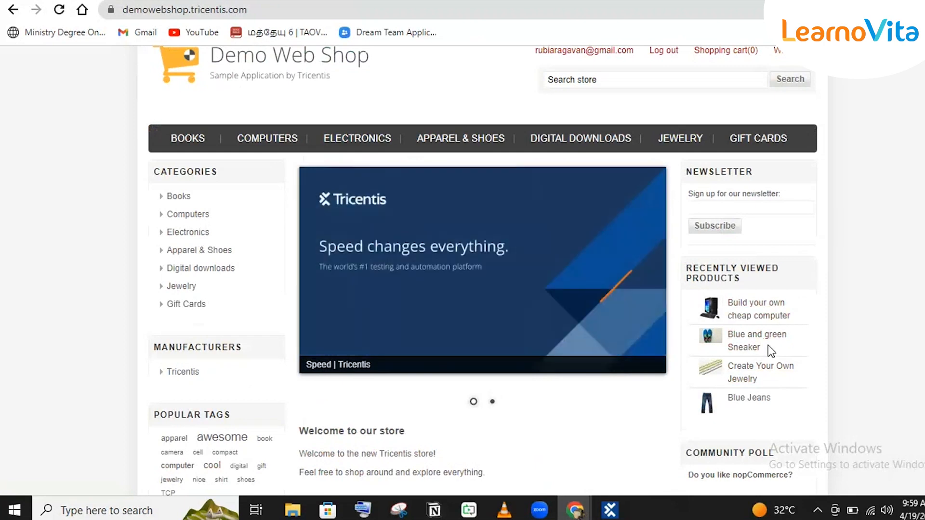
Step: Start an application scan from the Login modules folder in Tosca and scan the Demo Web Shop browser window
click(610, 510)
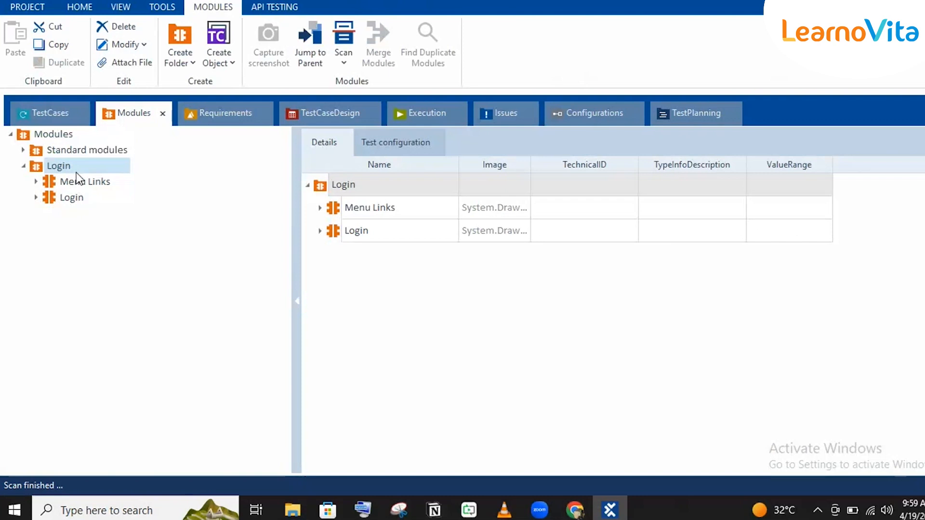
right_click(74, 168)
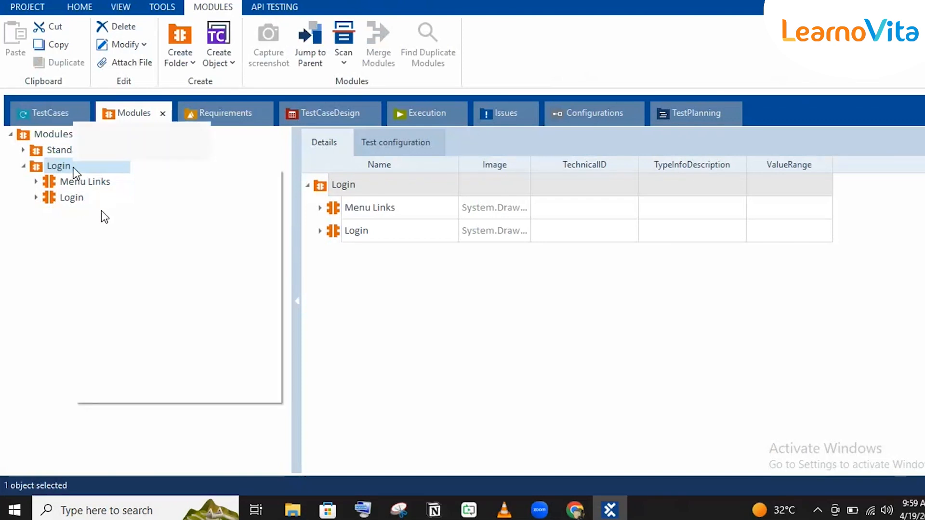
mouse_move(121, 218)
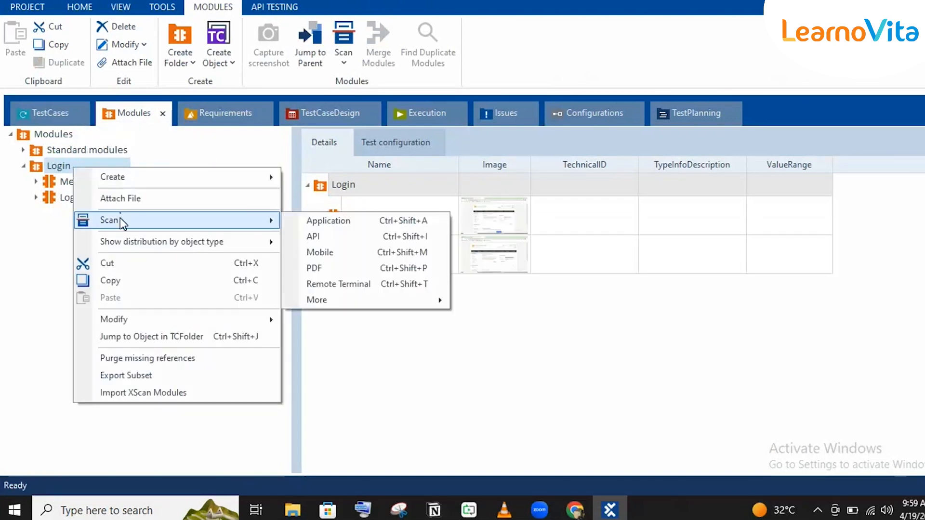
click(328, 221)
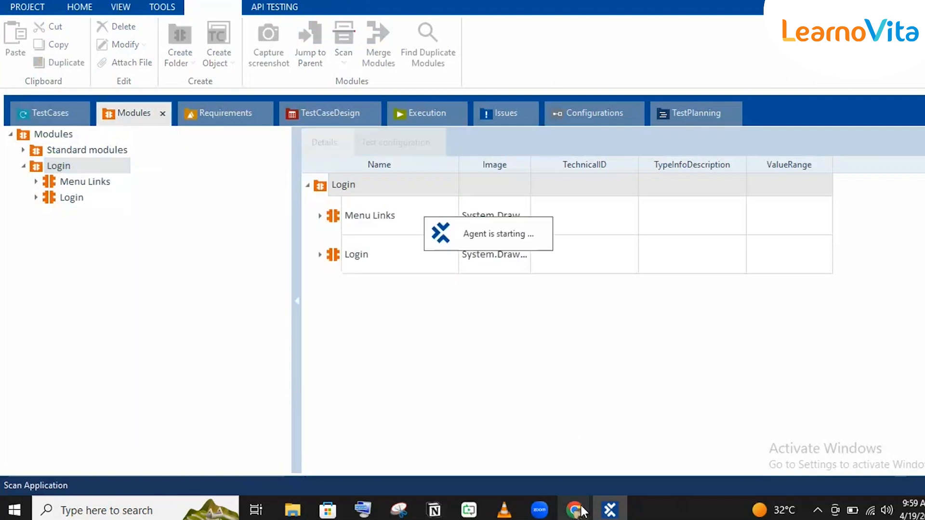
mouse_move(578, 512)
click(530, 450)
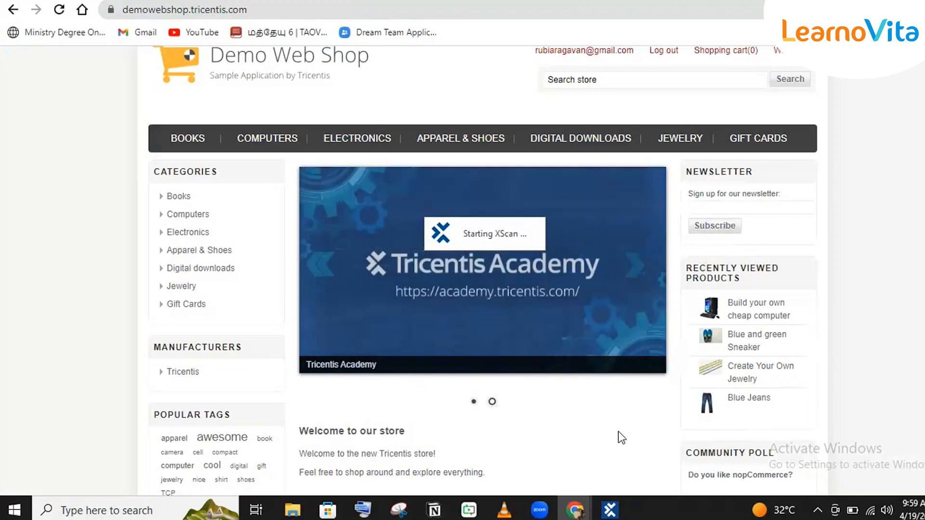
scroll(618, 431, up, 1)
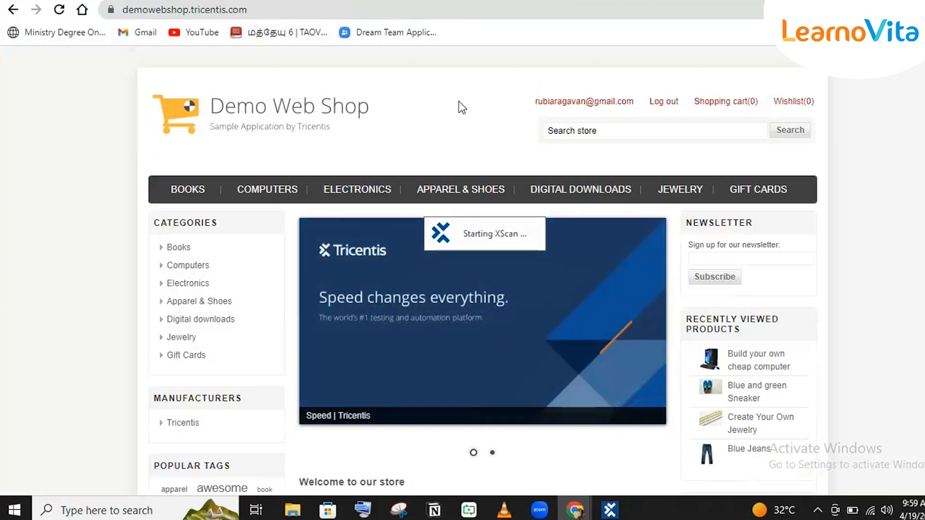
scroll(459, 108, down, 2)
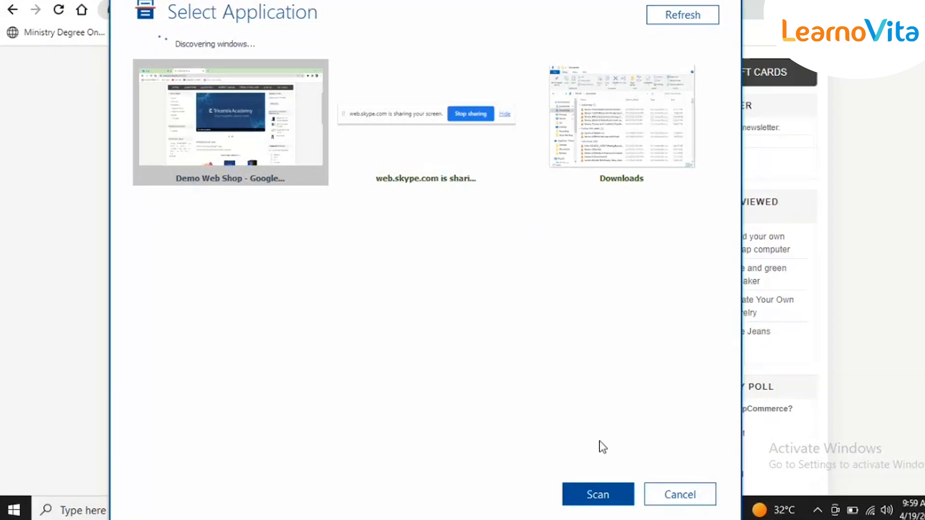
click(599, 495)
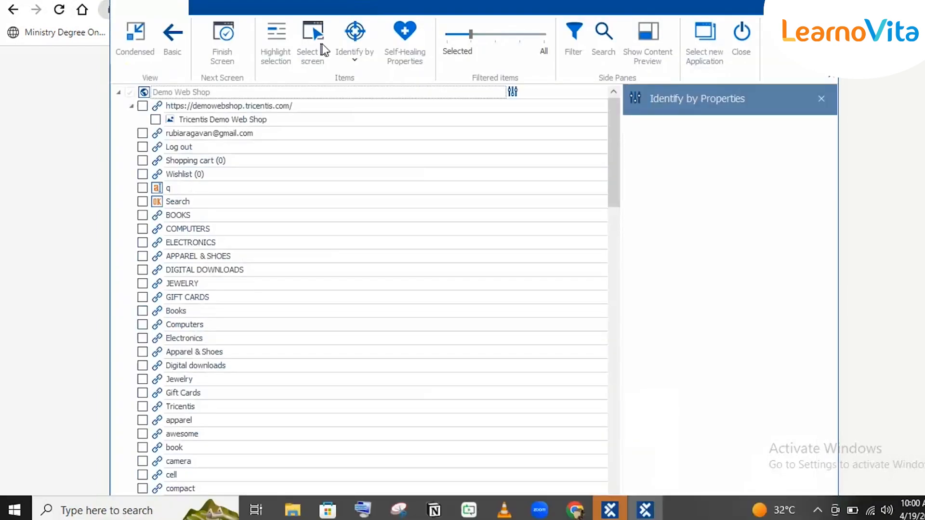
Step: Pick the first Recently Viewed Products link, Build your own cheap computer, on screen as the control to scan
click(322, 44)
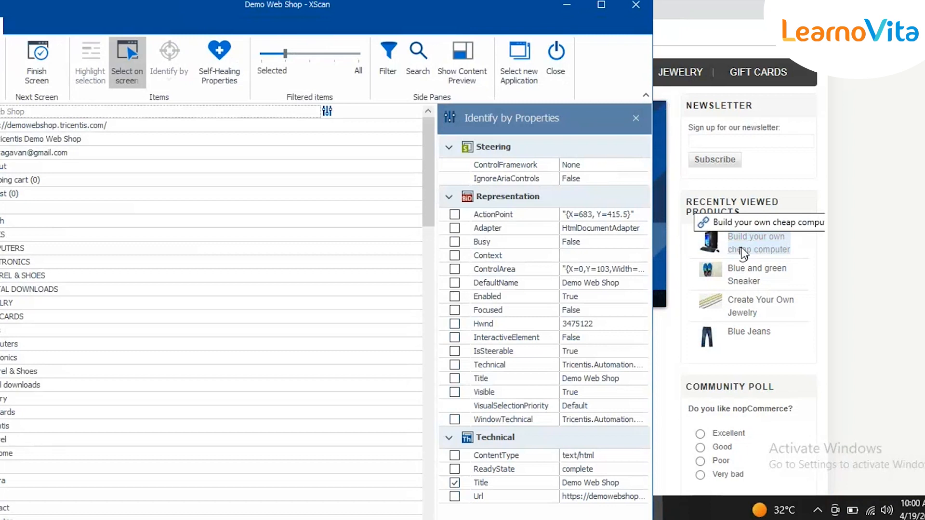
click(745, 253)
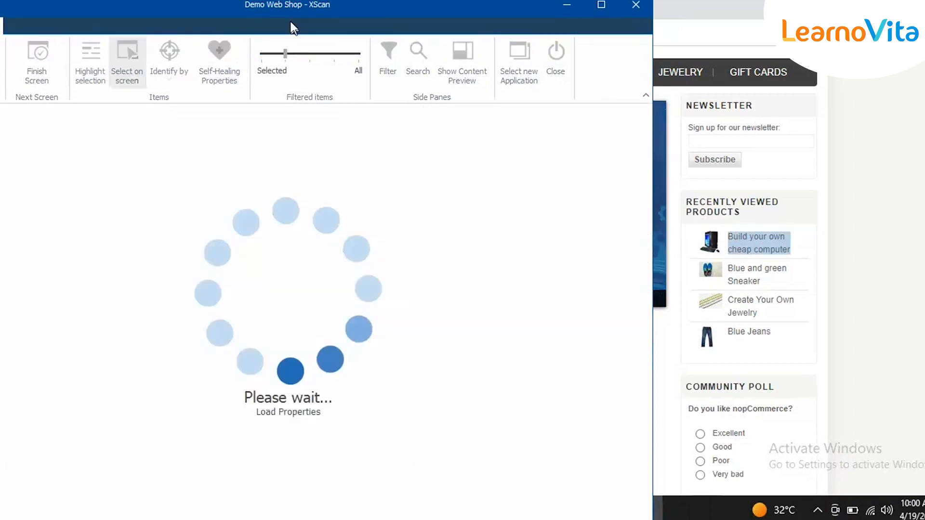
drag(410, 8, 507, 1)
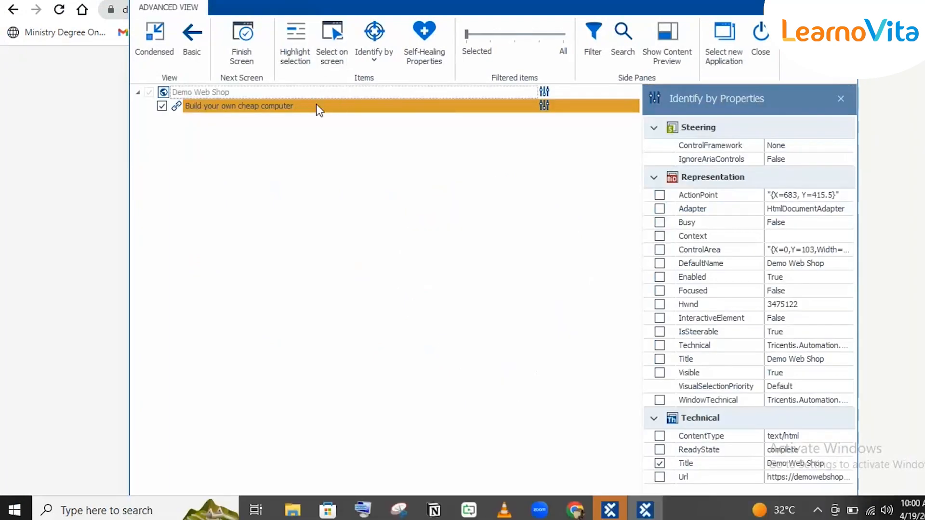
Step: Rename the Build your own cheap computer control as Link No 1
click(316, 105)
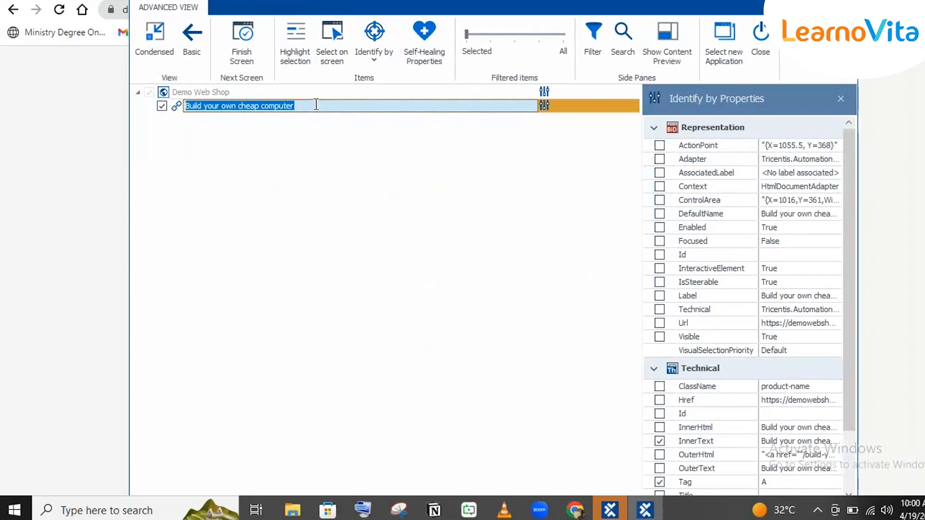
text(Link )
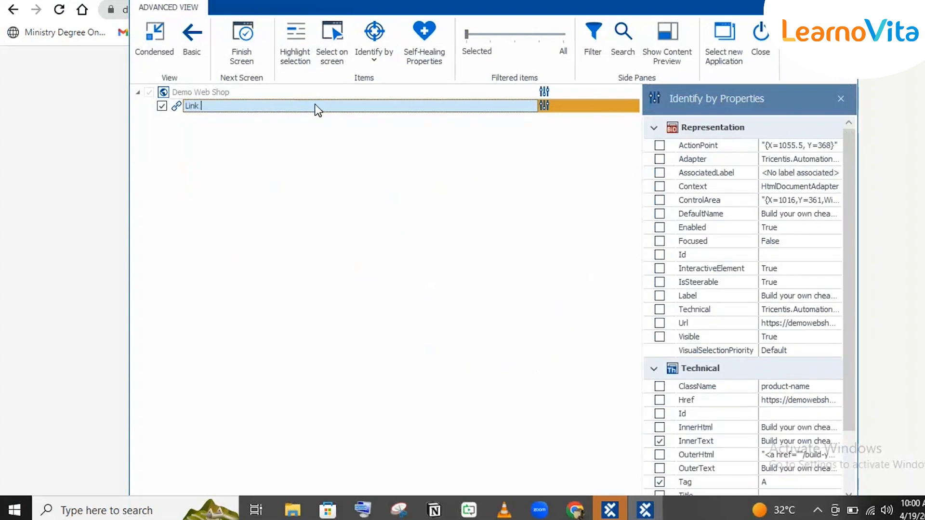
text(No 23)
key(BackSpace)
key(BackSpace)
text(1)
click(301, 200)
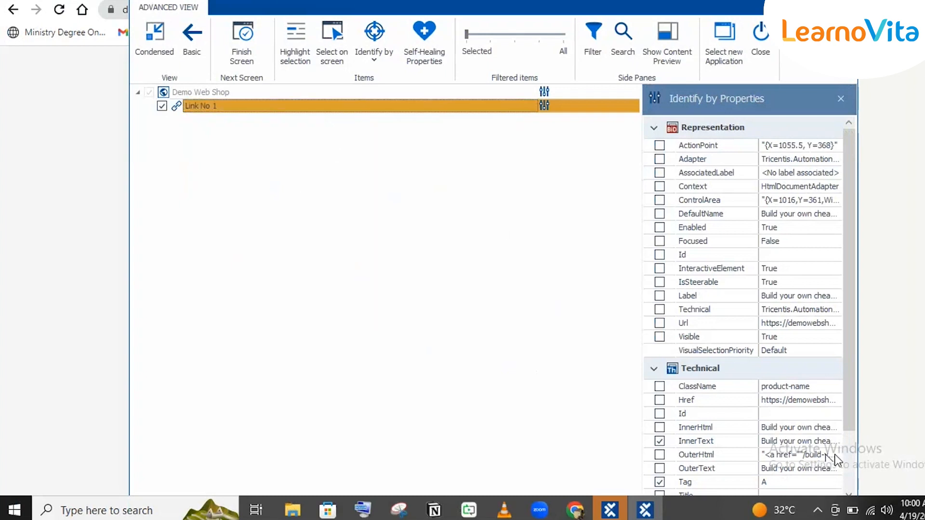
Step: Identify the Link No 1 control additionally by index, enabling Index: 1 (of 2)
click(848, 452)
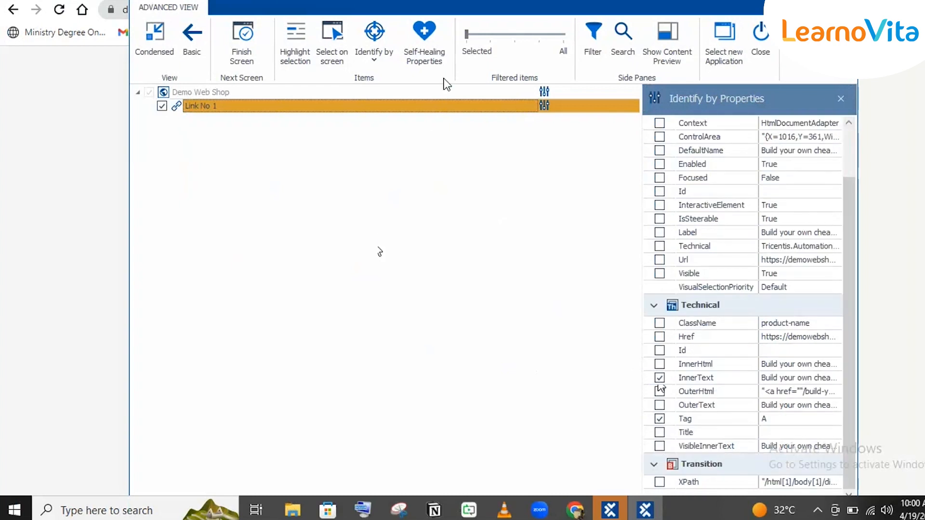
click(366, 48)
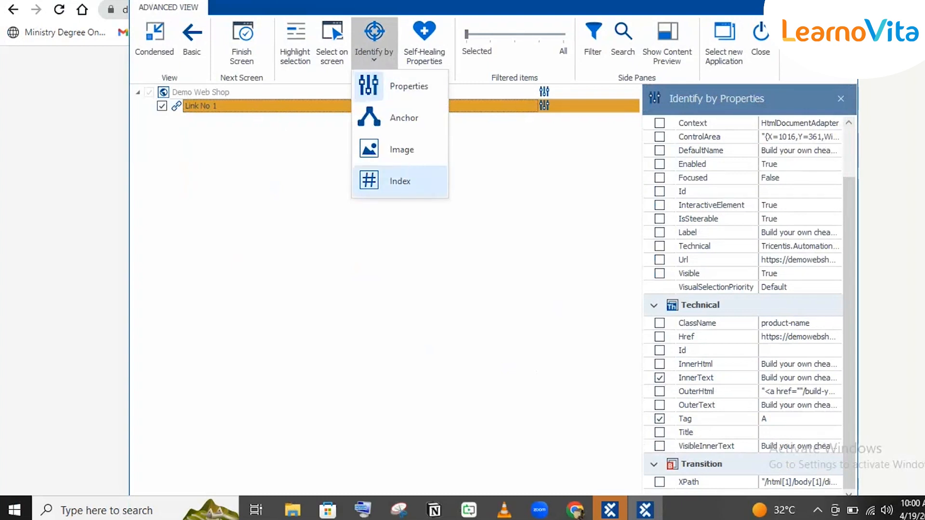
click(400, 183)
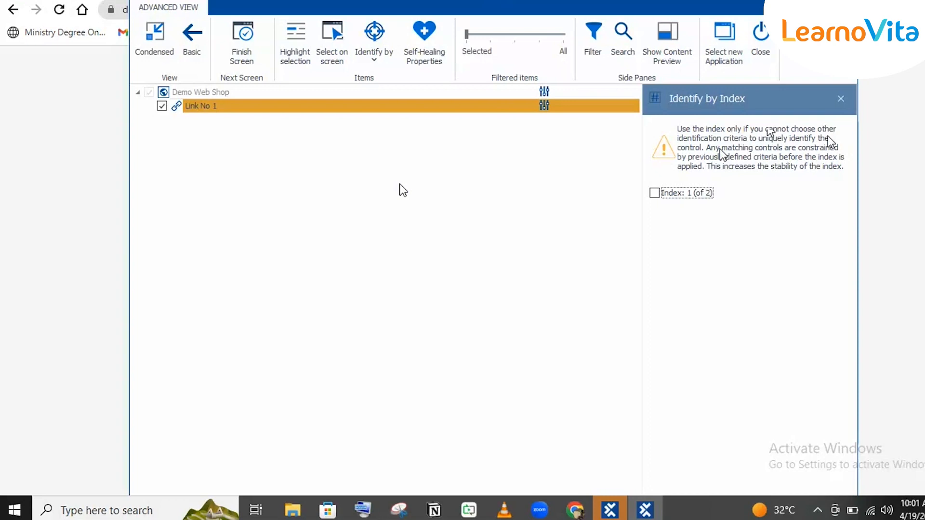
click(655, 194)
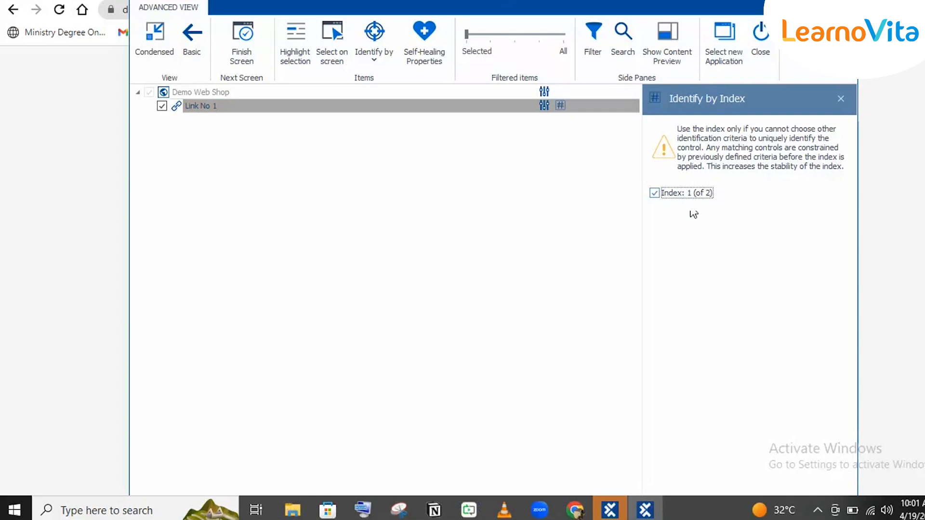
click(532, 196)
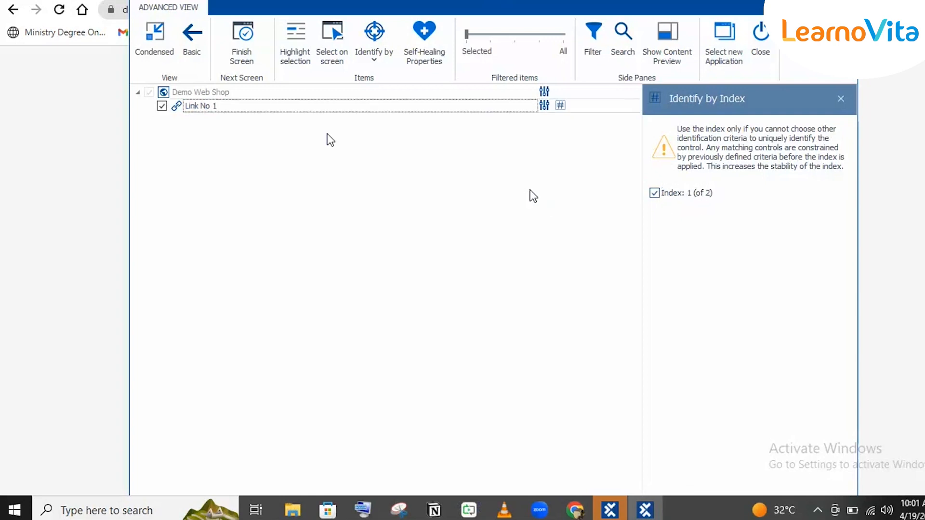
click(302, 108)
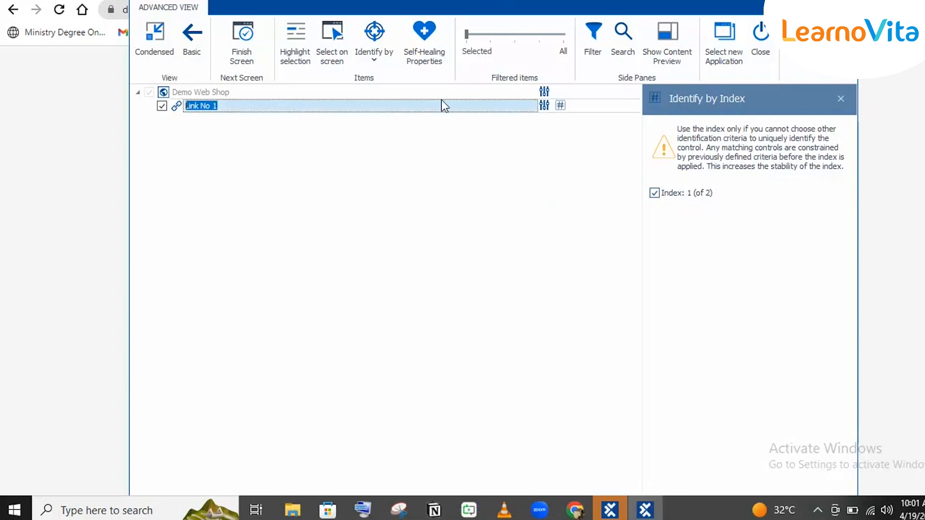
click(464, 189)
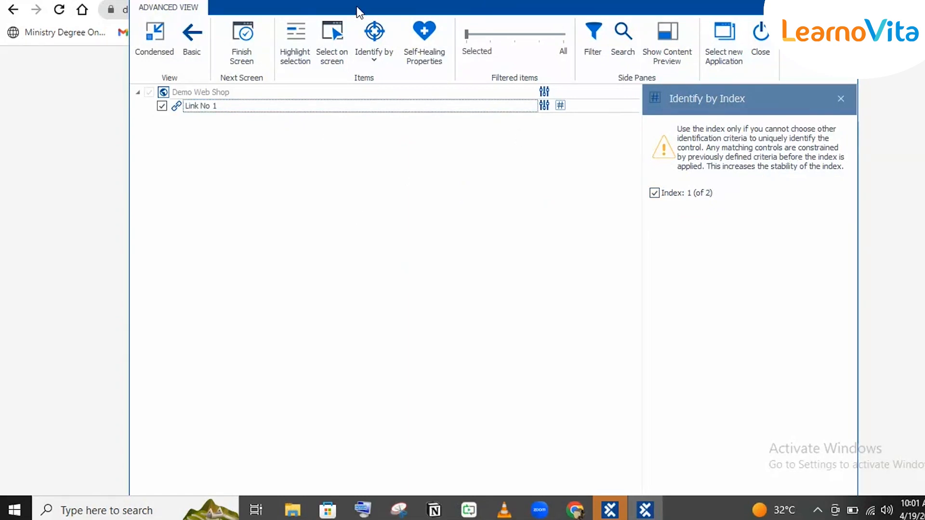
Step: Check the identification methods available for Link No 1, and close the scan, saving the Demo Web Shop module
drag(357, 7, 432, 19)
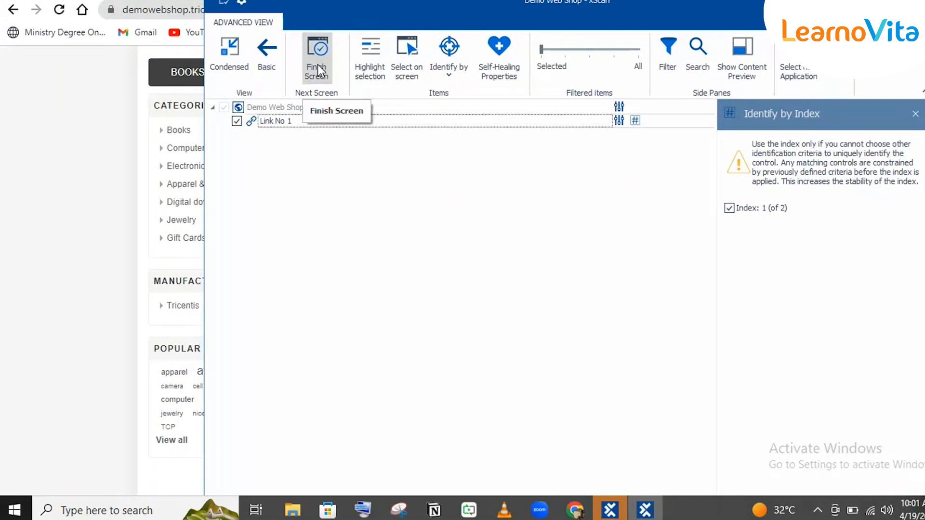
click(442, 68)
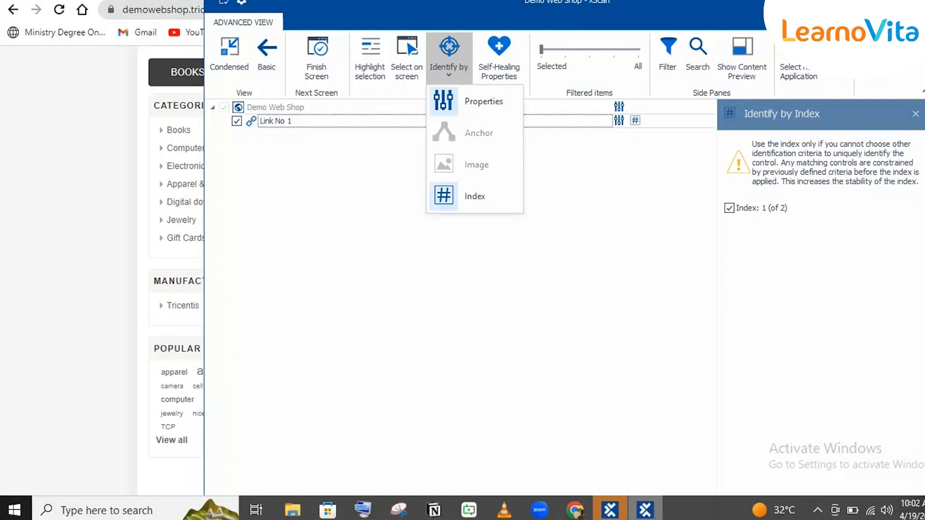
key(Escape)
key(Escape)
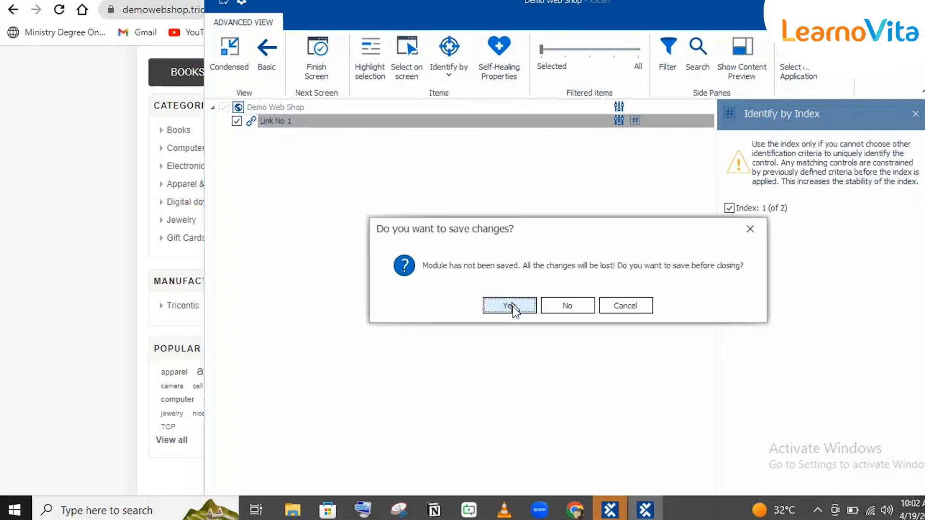
click(513, 306)
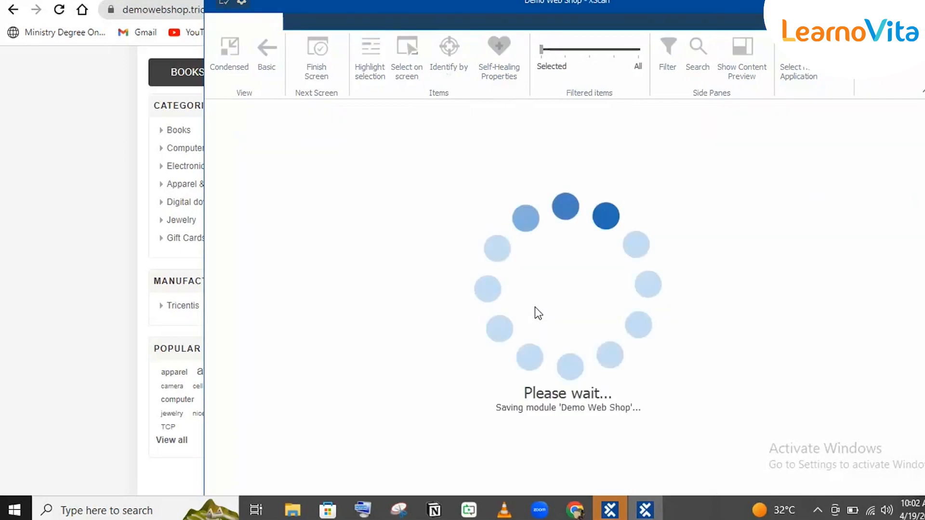
Step: Switch to Tosca Commander and expand the Standard modules folder to view its subfolders alongside the Login modules
mouse_move(626, 515)
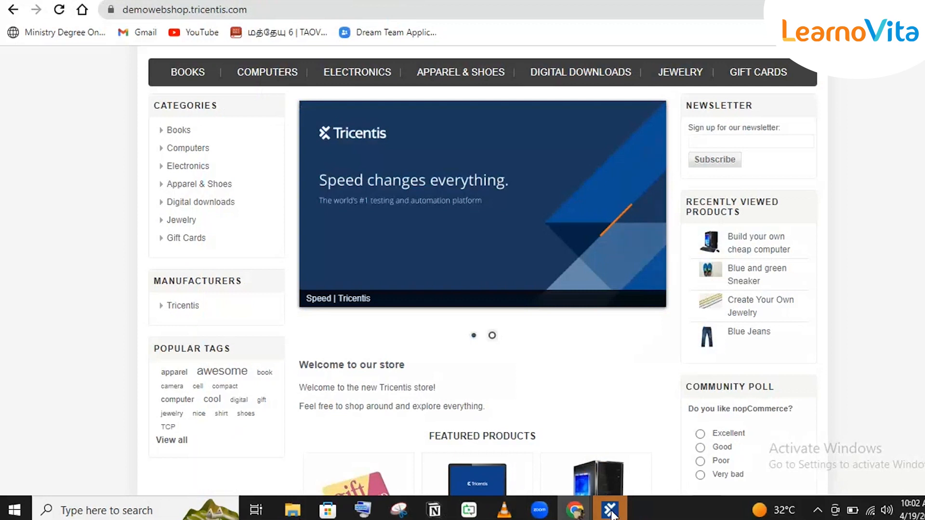
click(610, 511)
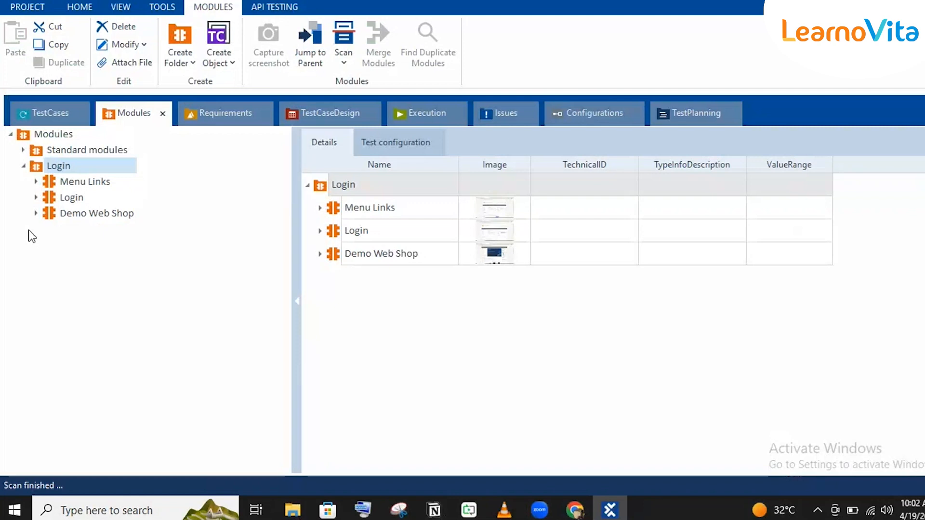
click(31, 166)
click(23, 150)
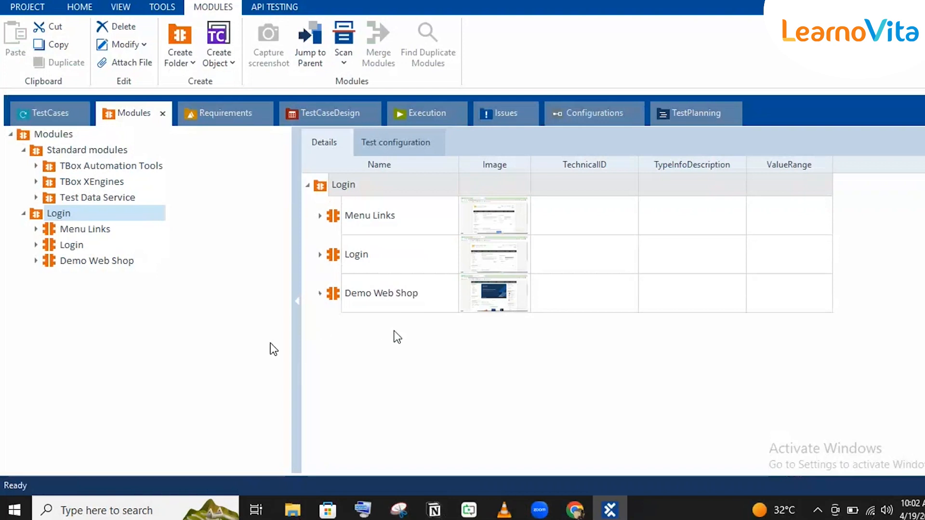
click(395, 330)
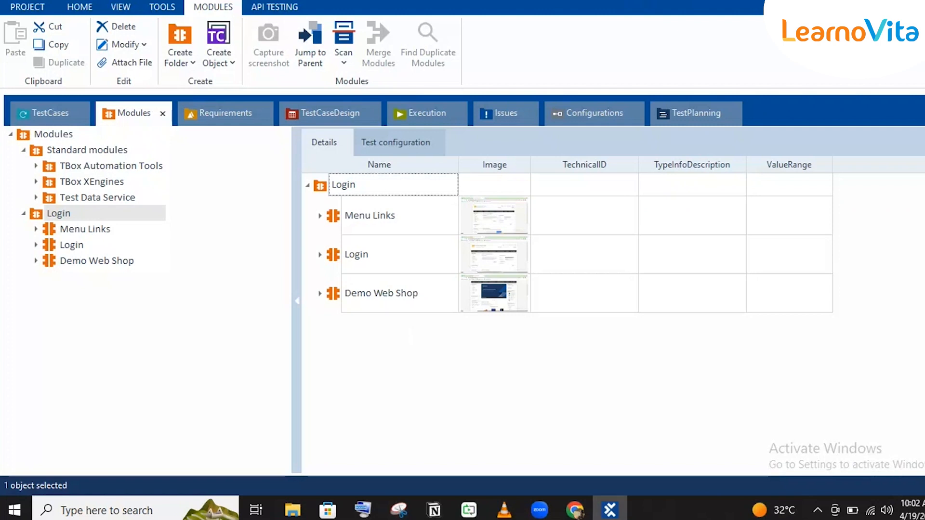
mouse_move(602, 506)
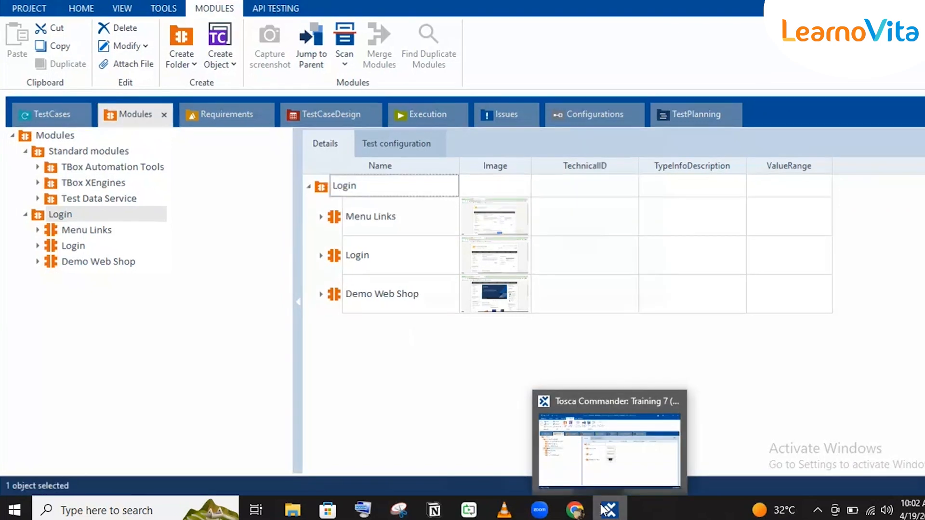